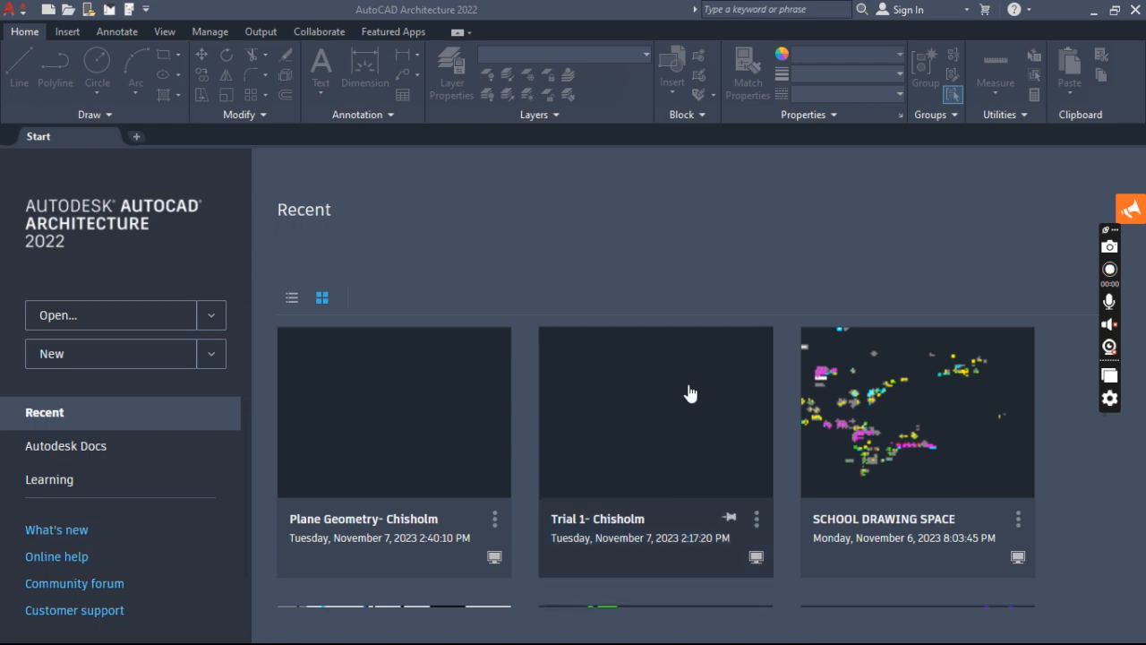
# - Create a new drawing from the Aec Model (Global Ctb) template
pyautogui.click(28, 18)
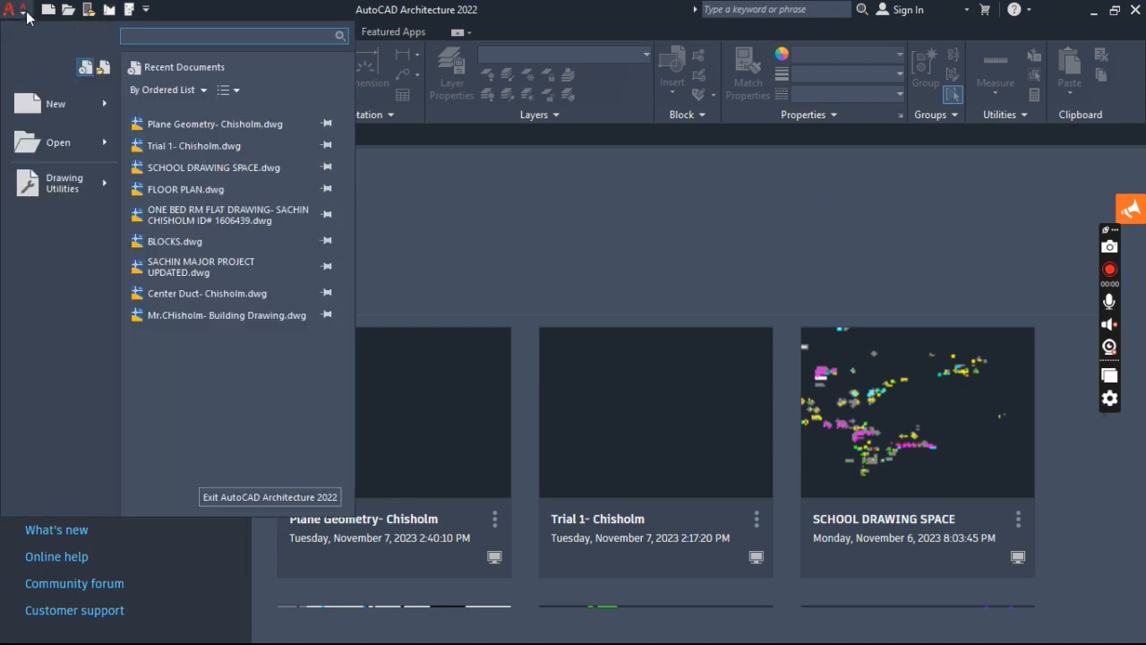
pyautogui.click(25, 20)
pyautogui.click(25, 19)
pyautogui.click(20, 18)
pyautogui.click(22, 15)
pyautogui.click(47, 101)
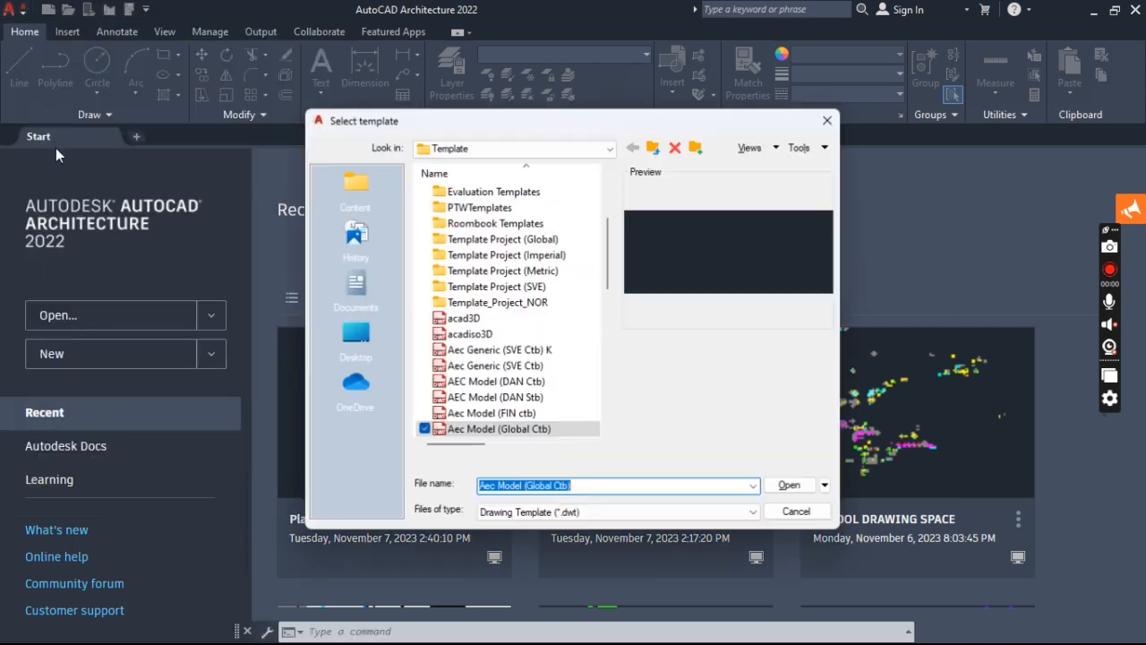
pyautogui.click(475, 433)
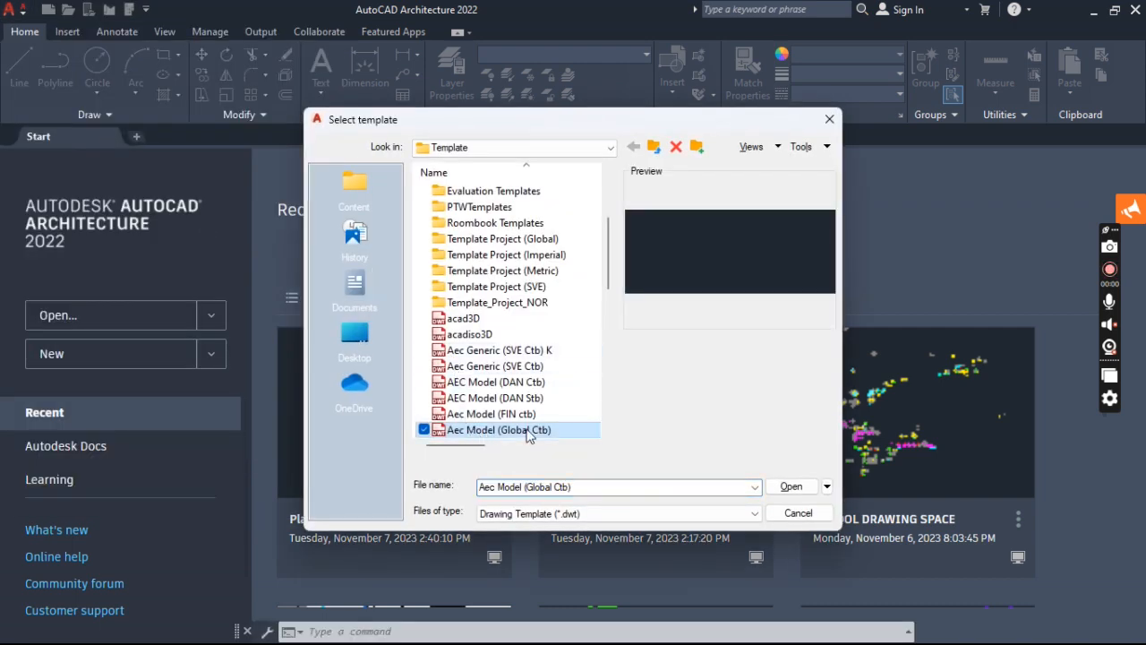
pyautogui.scroll(-2, 613, 290)
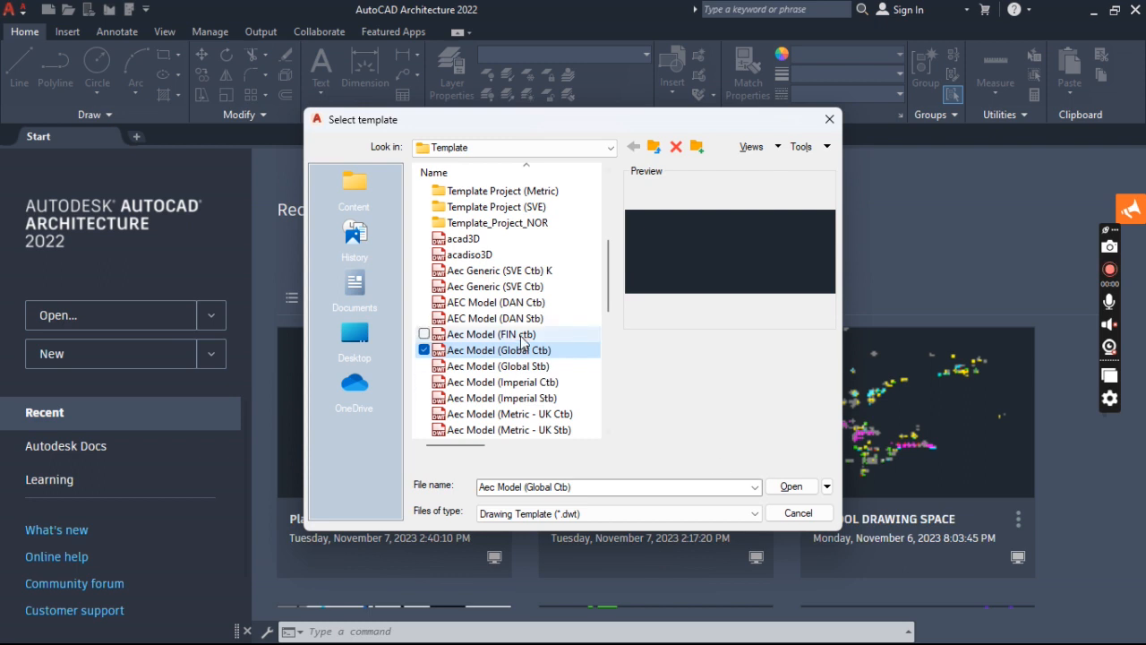
pyautogui.click(790, 487)
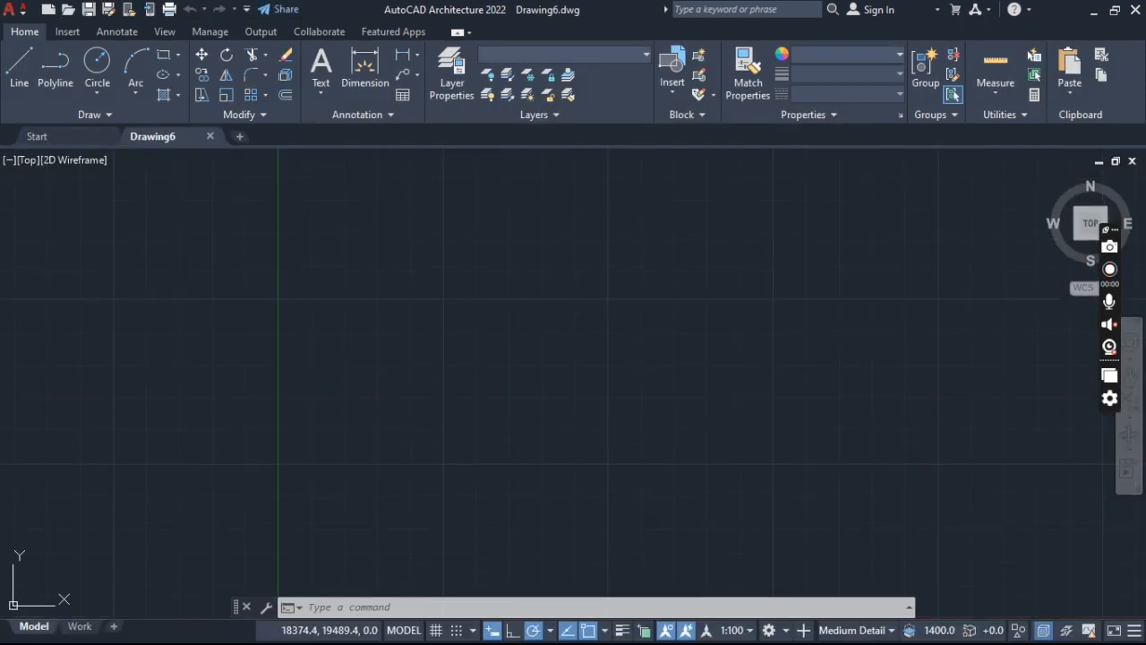
# - Save the drawing in Documents as "Plane Geometry-" followed by the author's surname, replacing the existing file
pyautogui.moveTo(159, 139)
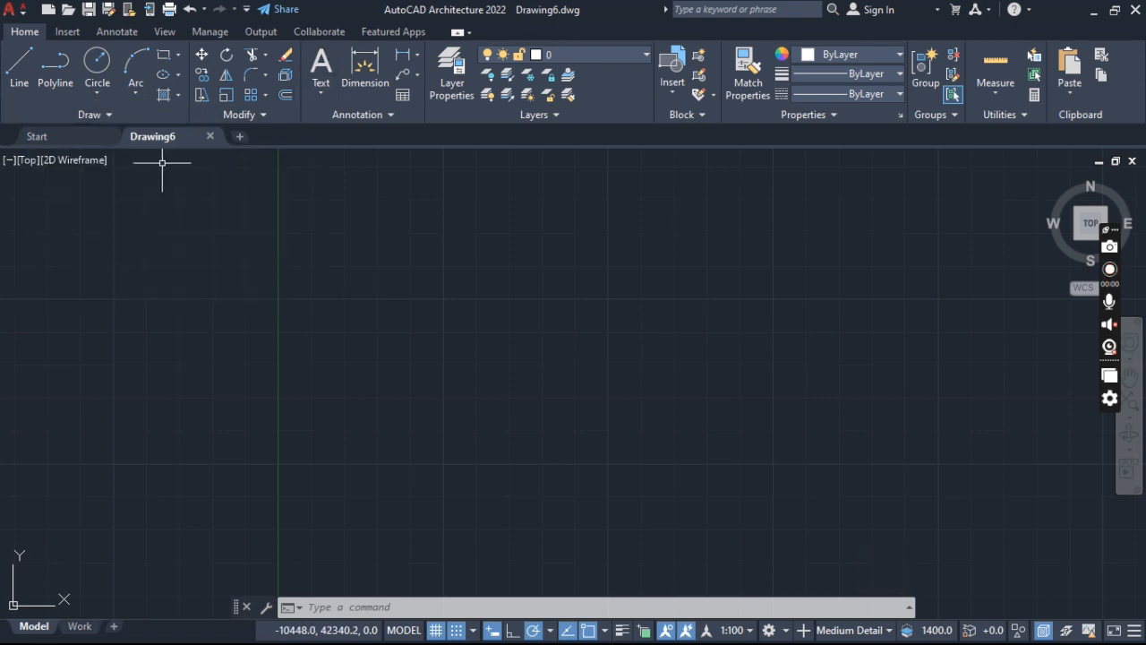
pyautogui.click(29, 13)
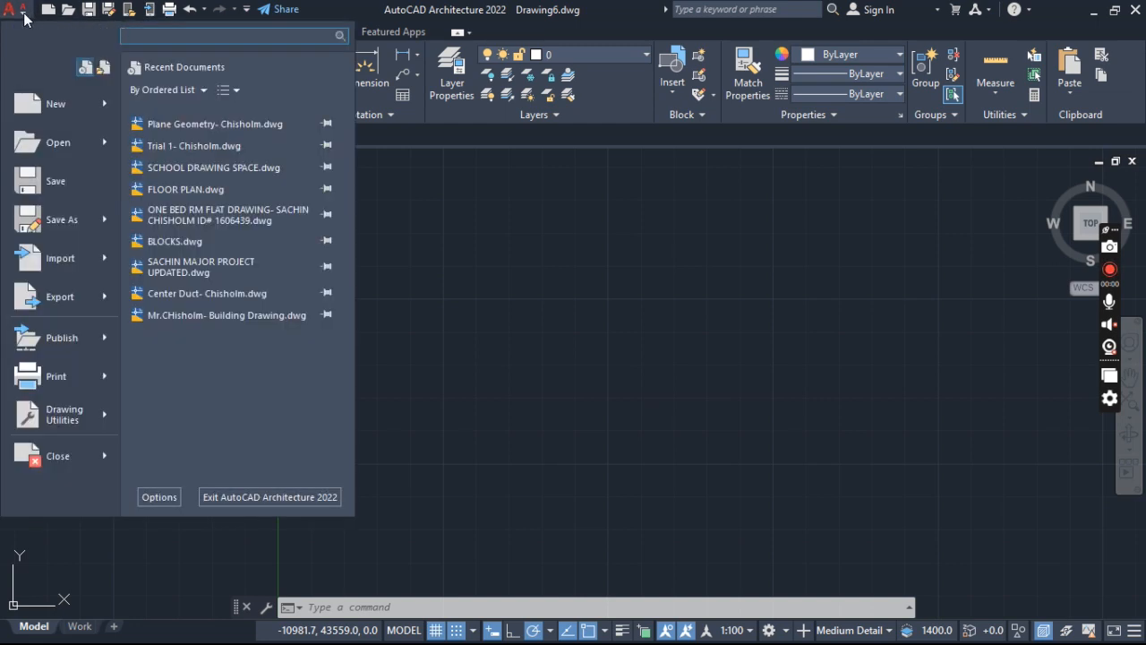
pyautogui.click(24, 17)
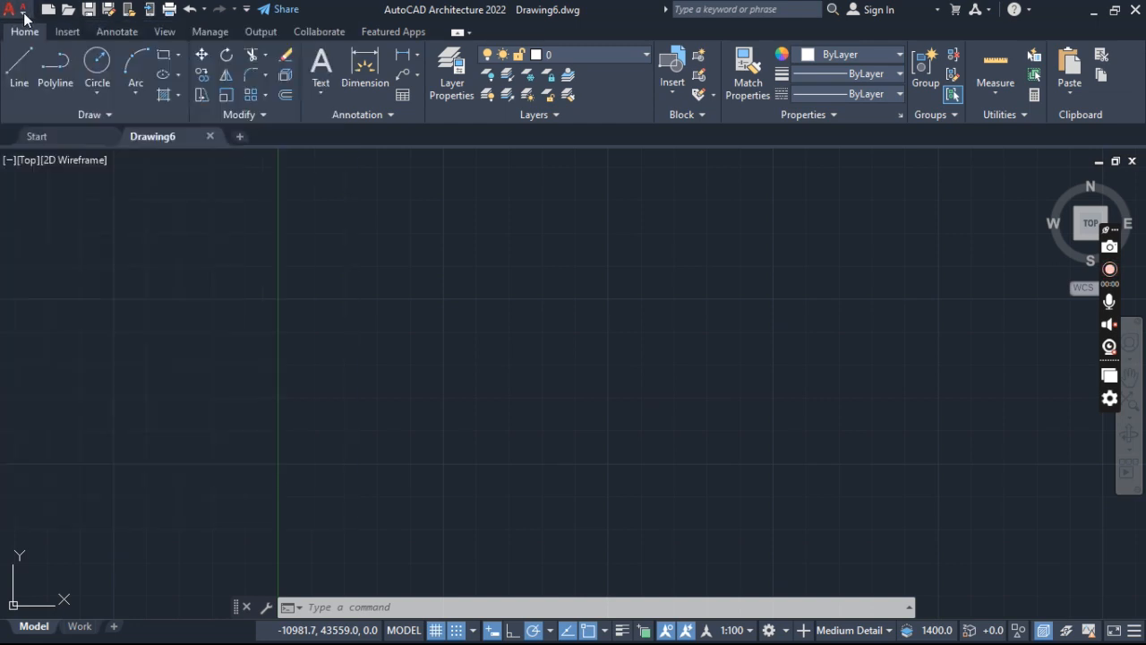
pyautogui.click(91, 10)
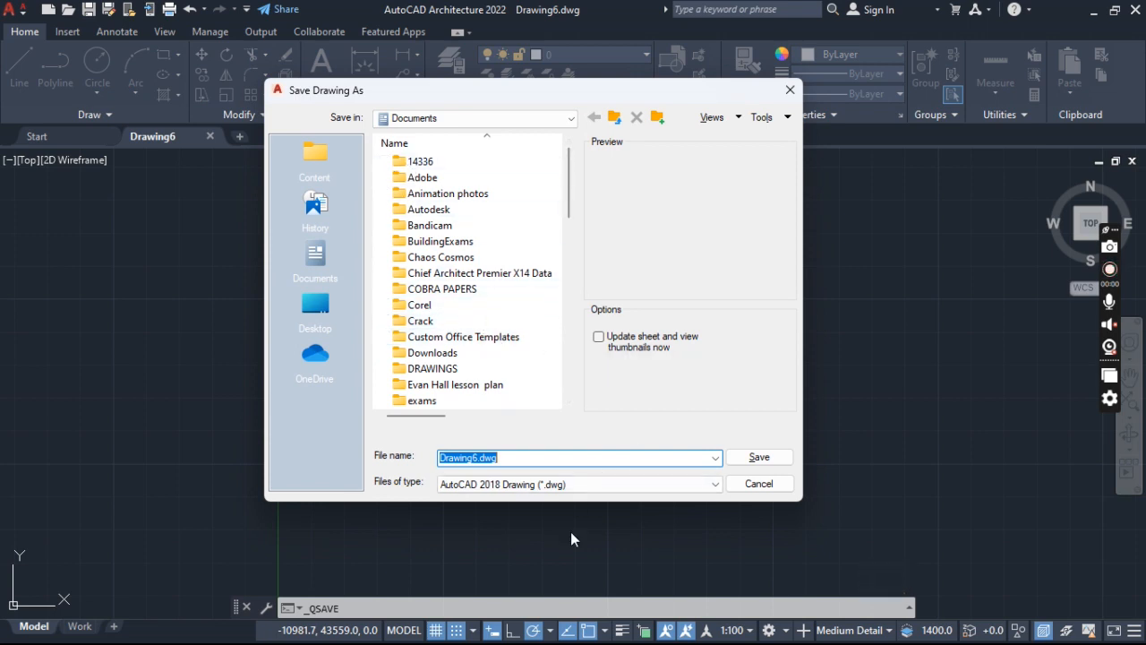
pyautogui.write('Pla')
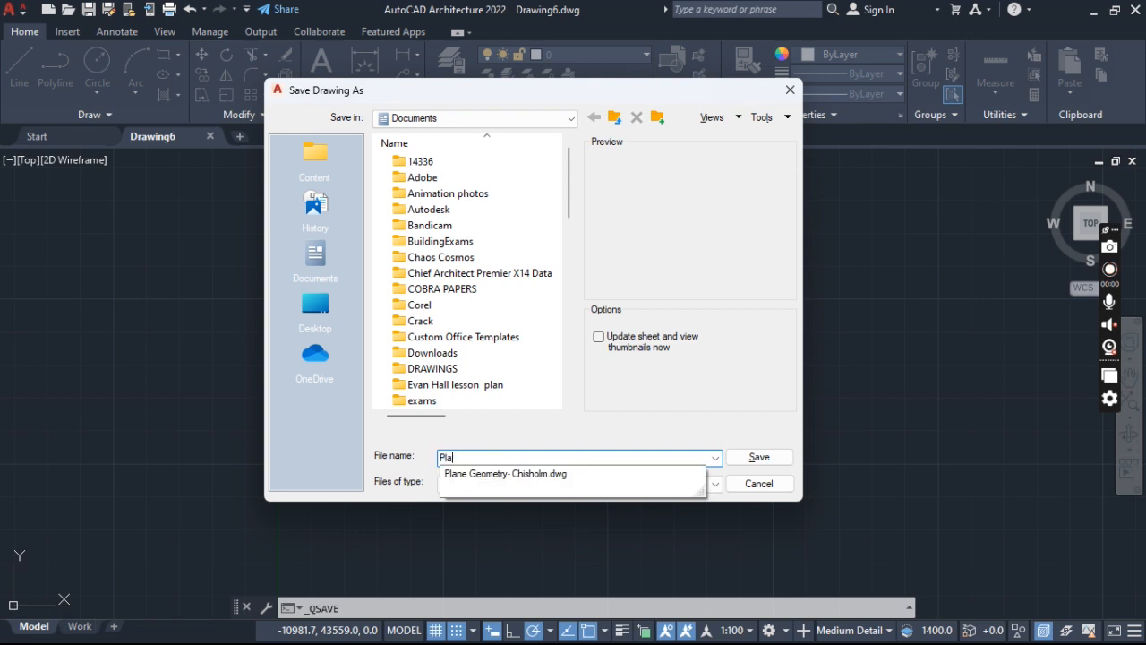
pyautogui.click(491, 474)
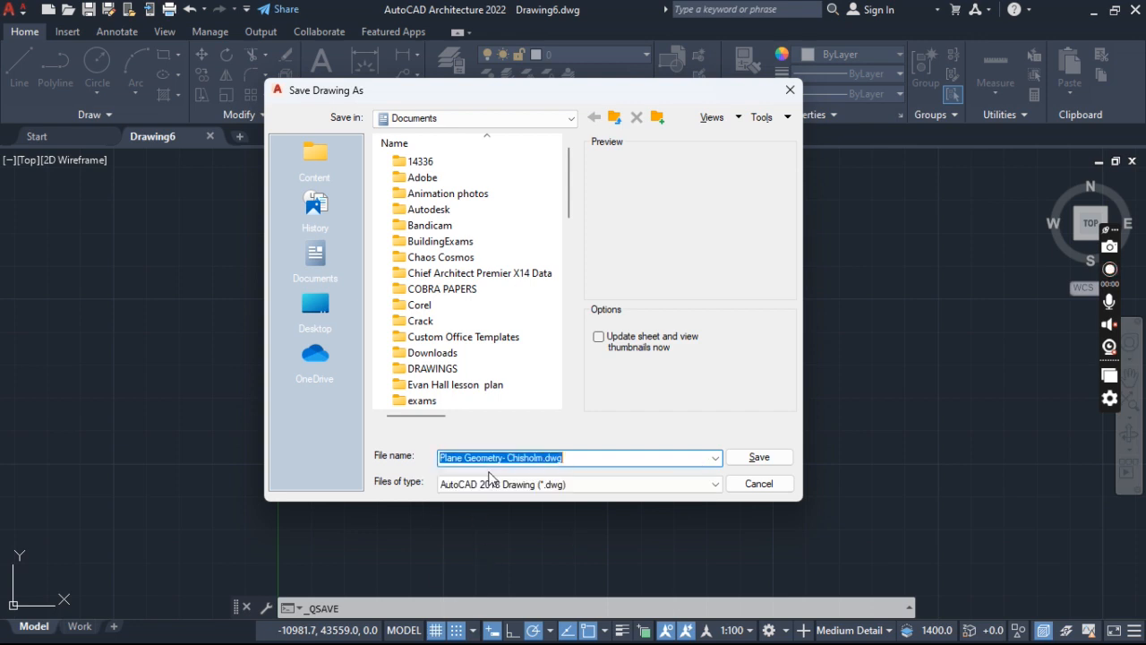
pyautogui.click(571, 460)
pyautogui.press('BackSpace')
pyautogui.press('BackSpace')
pyautogui.press('BackSpace')
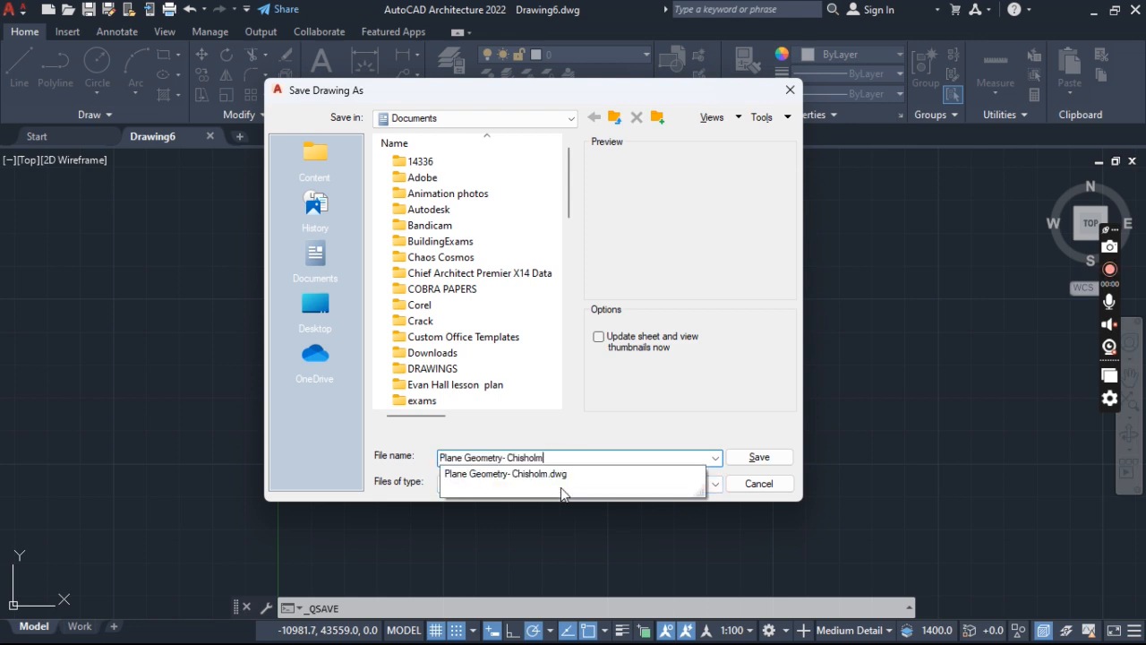
pyautogui.click(745, 461)
pyautogui.click(518, 337)
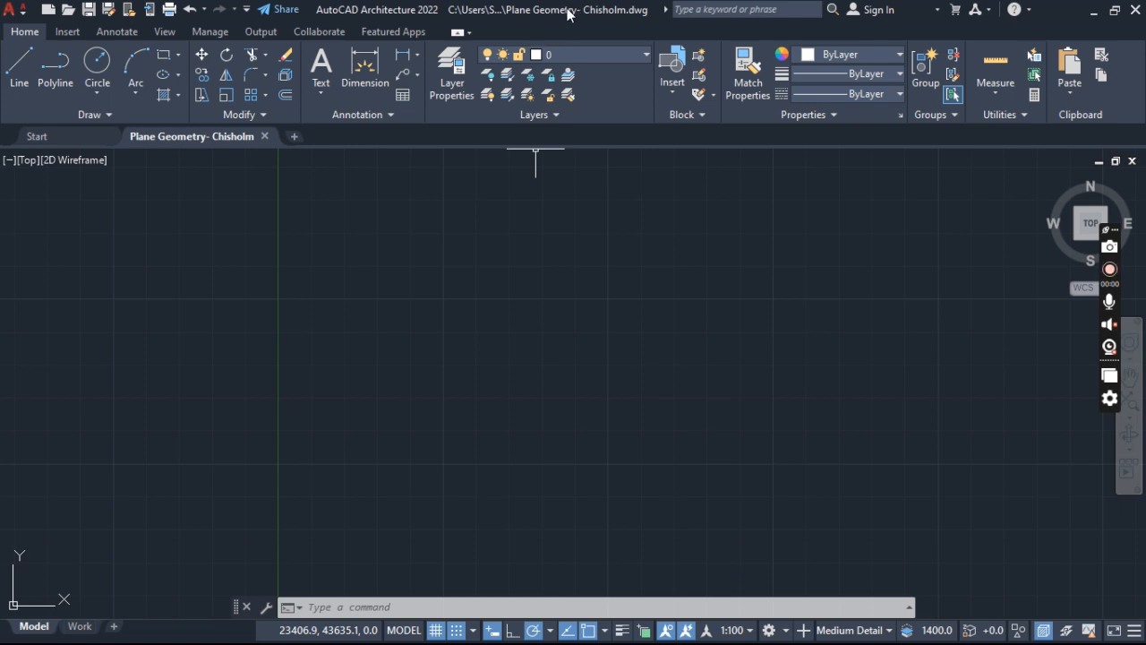
# - Turn off the drawing grid and snap mode, and set the annotation scale to 1:1
pyautogui.click(436, 630)
pyautogui.click(457, 630)
pyautogui.click(436, 631)
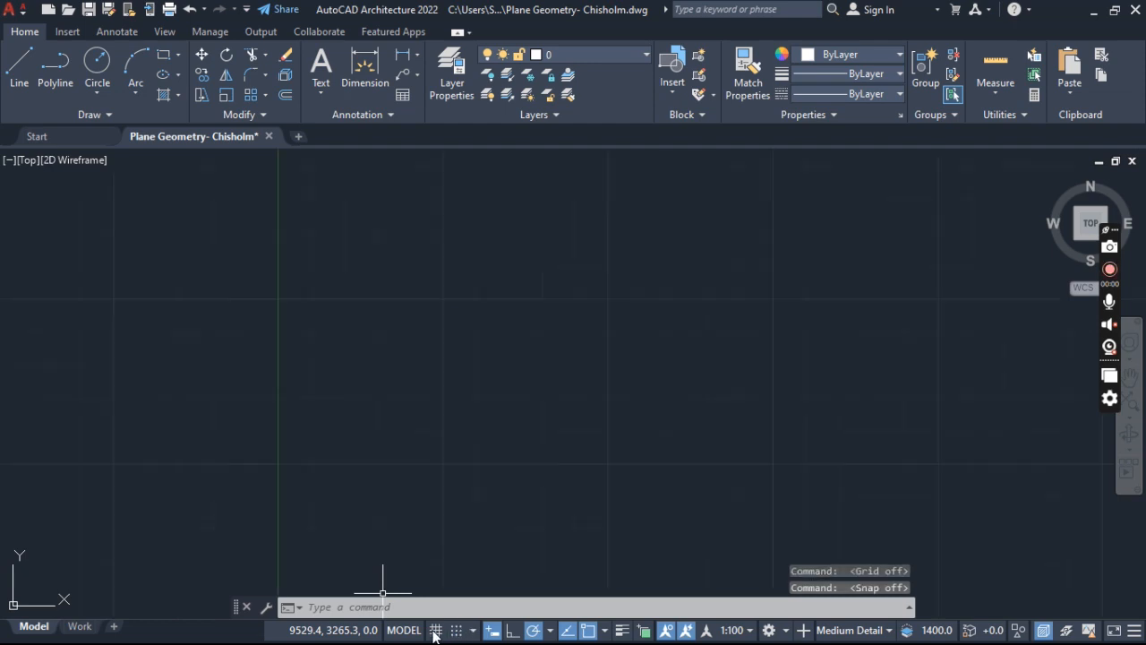
pyautogui.click(457, 630)
pyautogui.click(438, 631)
pyautogui.click(456, 631)
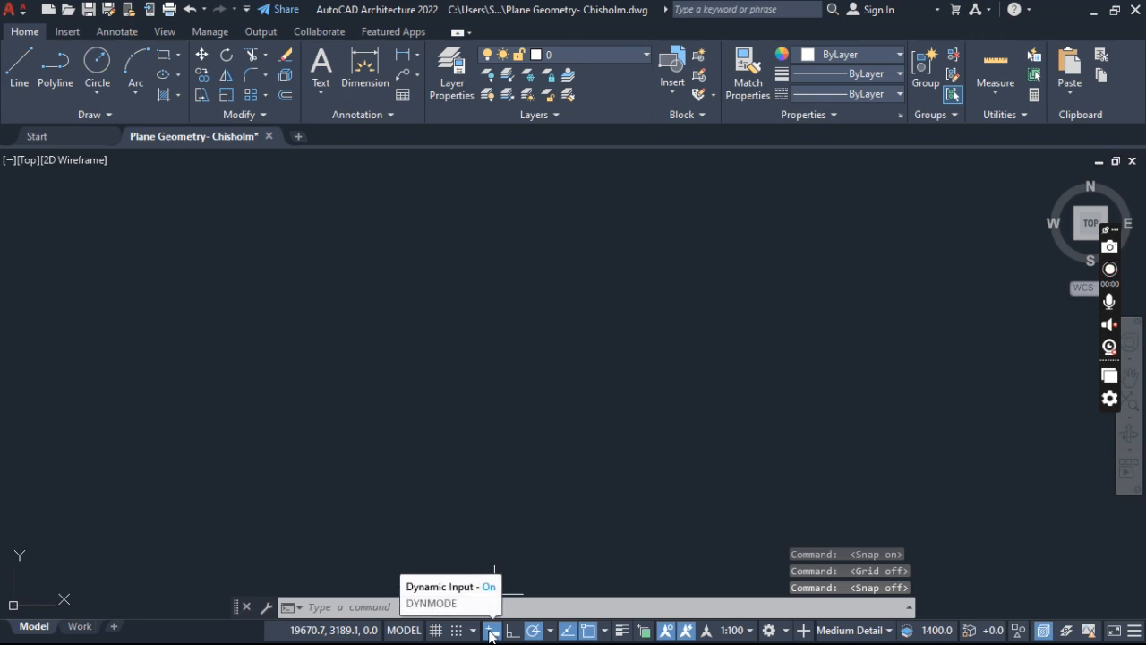
pyautogui.click(732, 631)
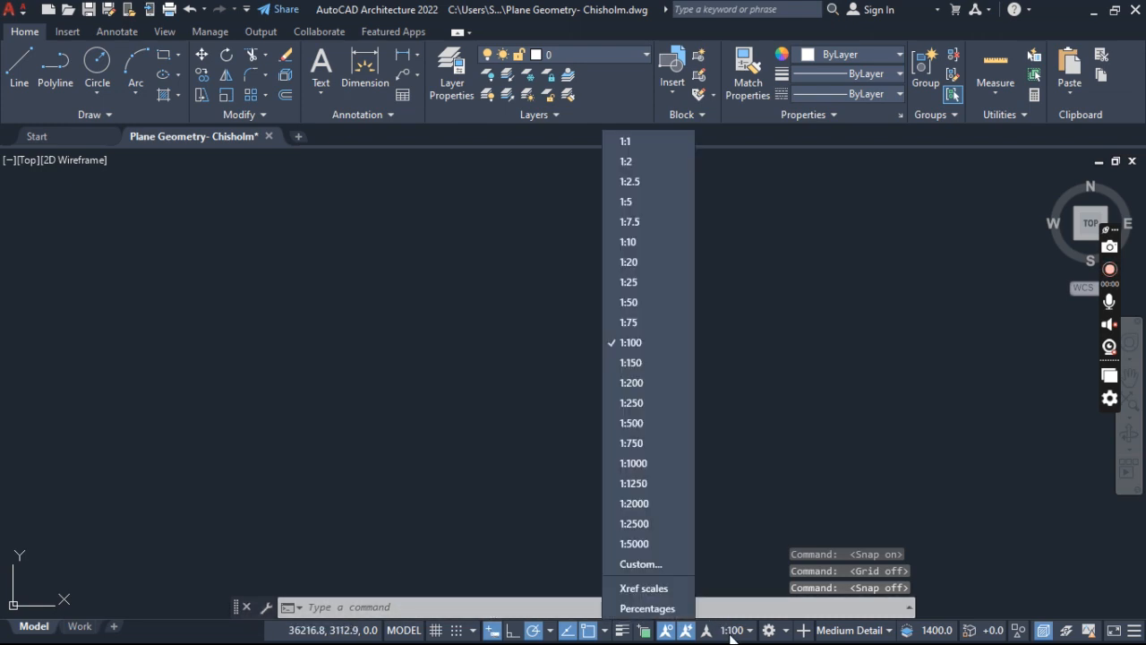
pyautogui.click(647, 141)
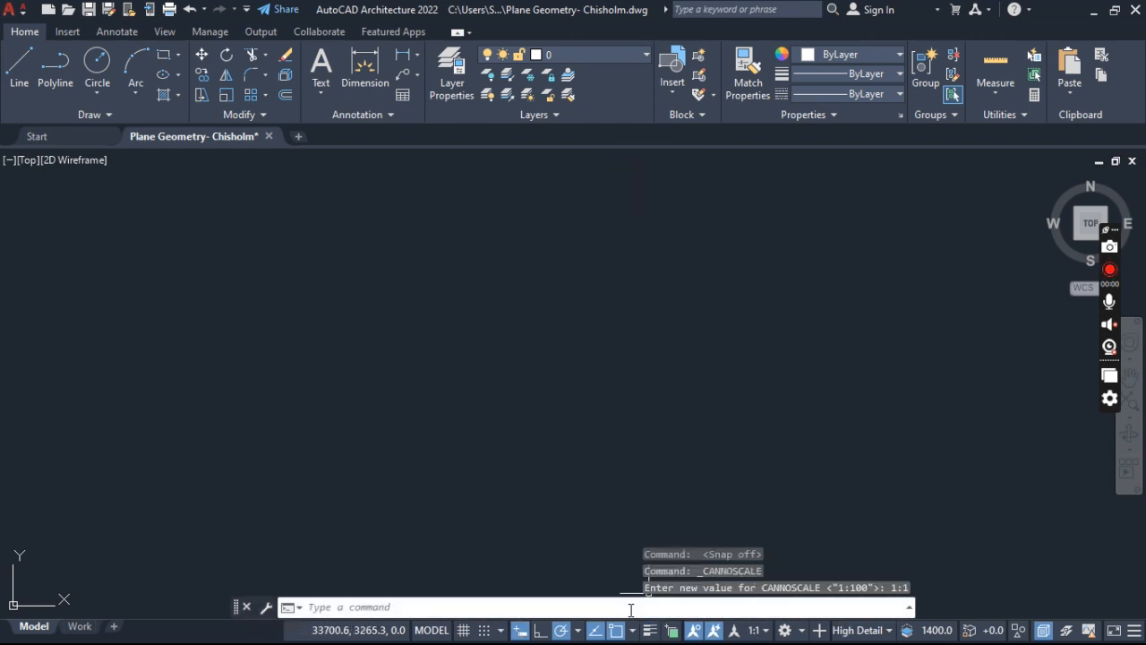
# - Switch between ortho mode and polar tracking, ending with ortho off and polar tracking on
pyautogui.click(541, 630)
pyautogui.click(559, 630)
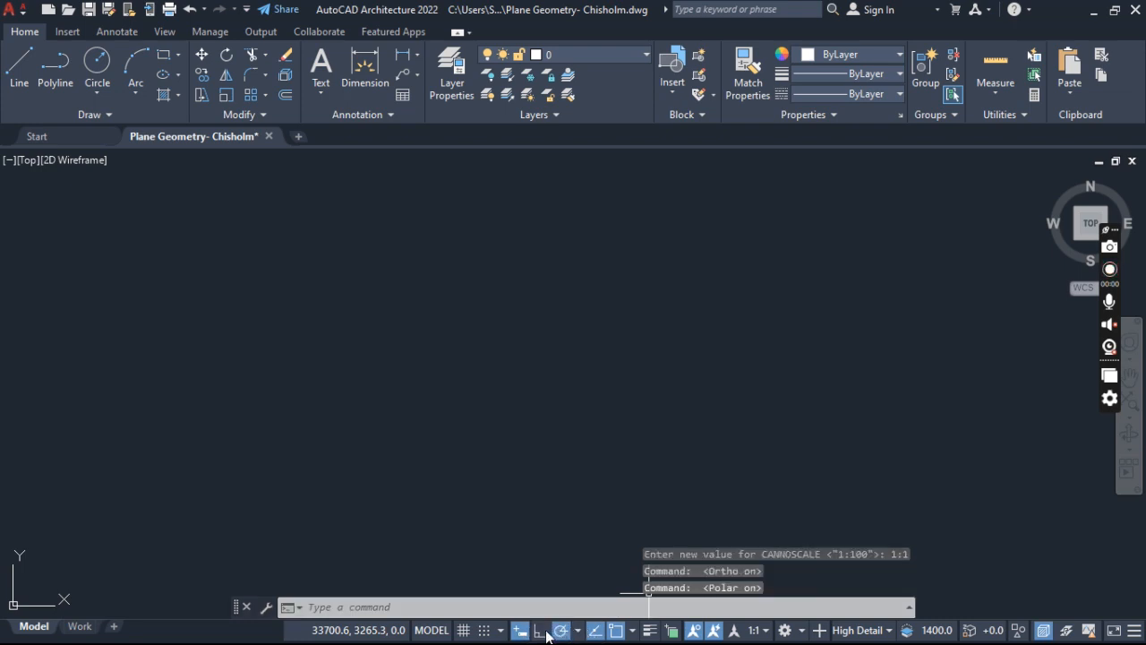
pyautogui.click(541, 631)
pyautogui.click(560, 630)
pyautogui.click(540, 633)
pyautogui.click(564, 633)
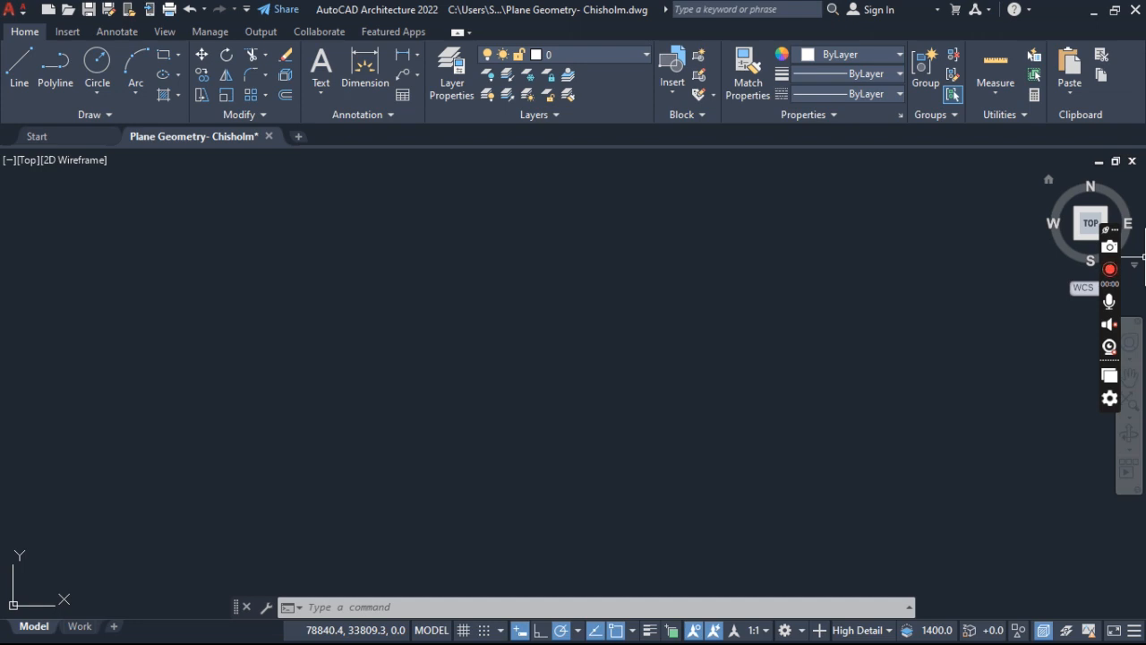
pyautogui.write('ddunit')
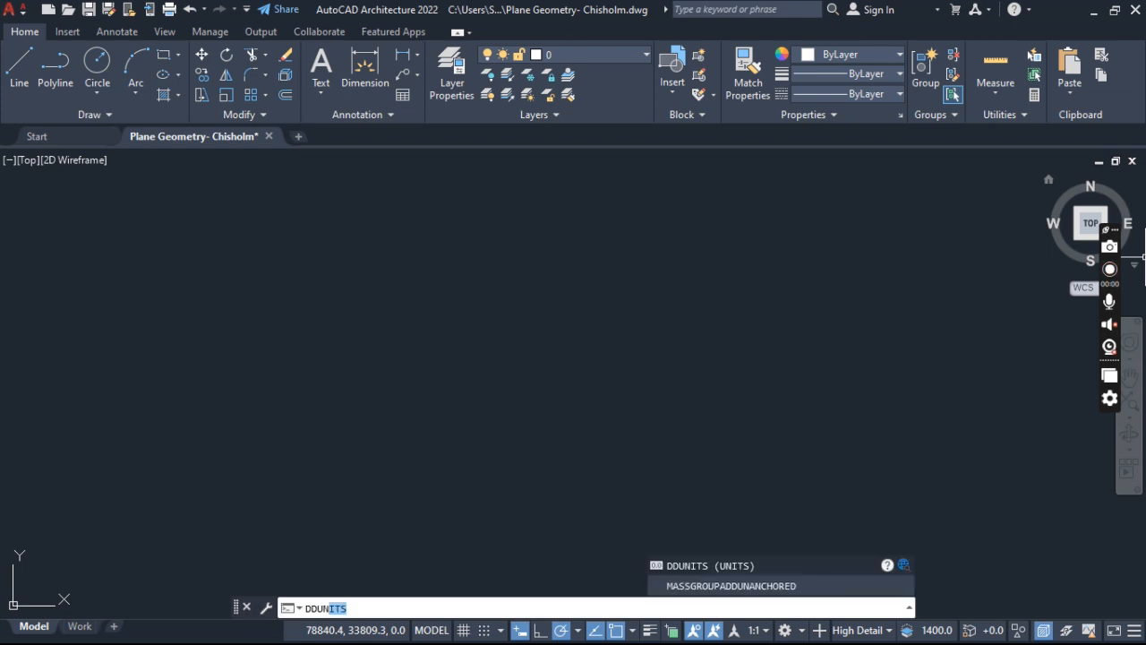
pyautogui.press('BackSpace')
pyautogui.press('BackSpace')
pyautogui.press('BackSpace')
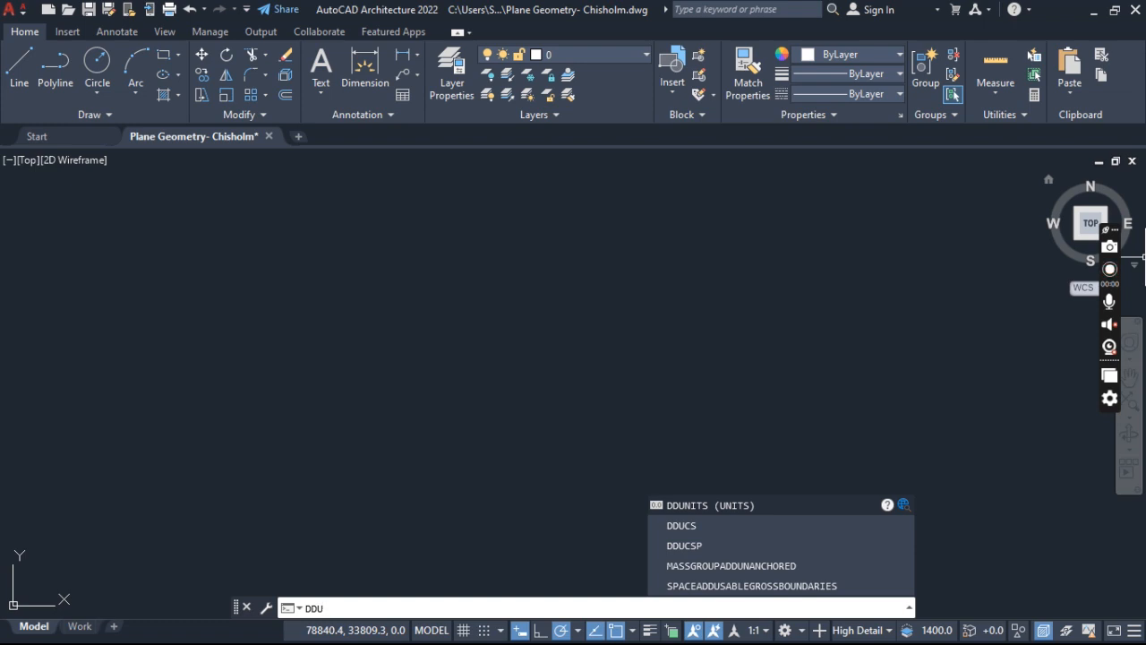
pyautogui.click(695, 506)
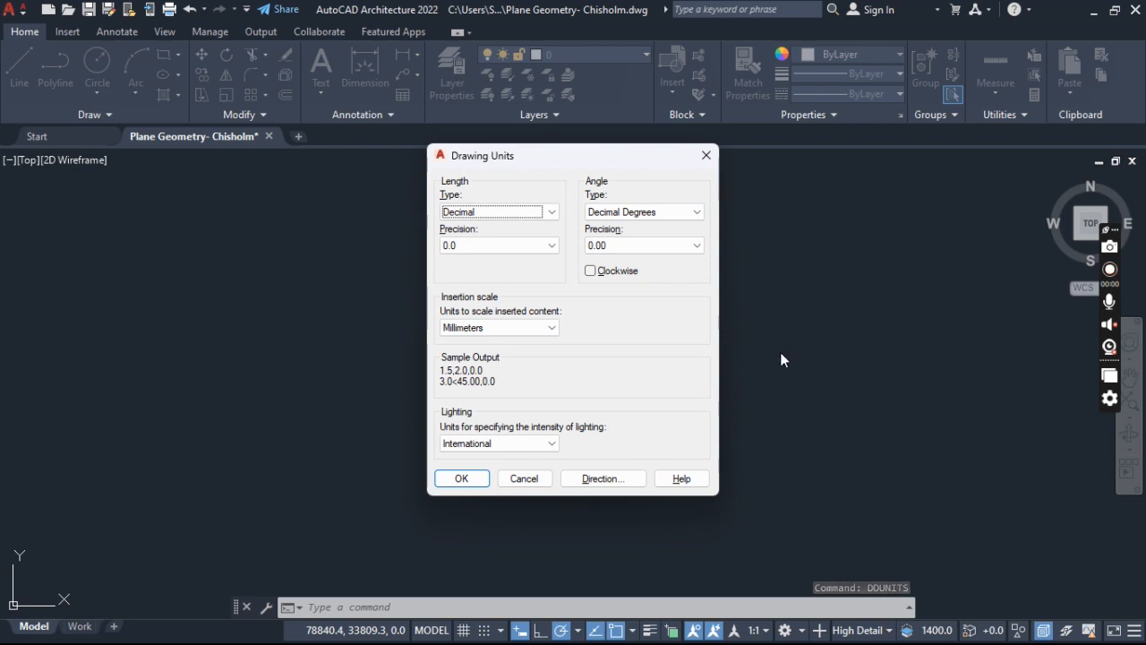
pyautogui.click(705, 155)
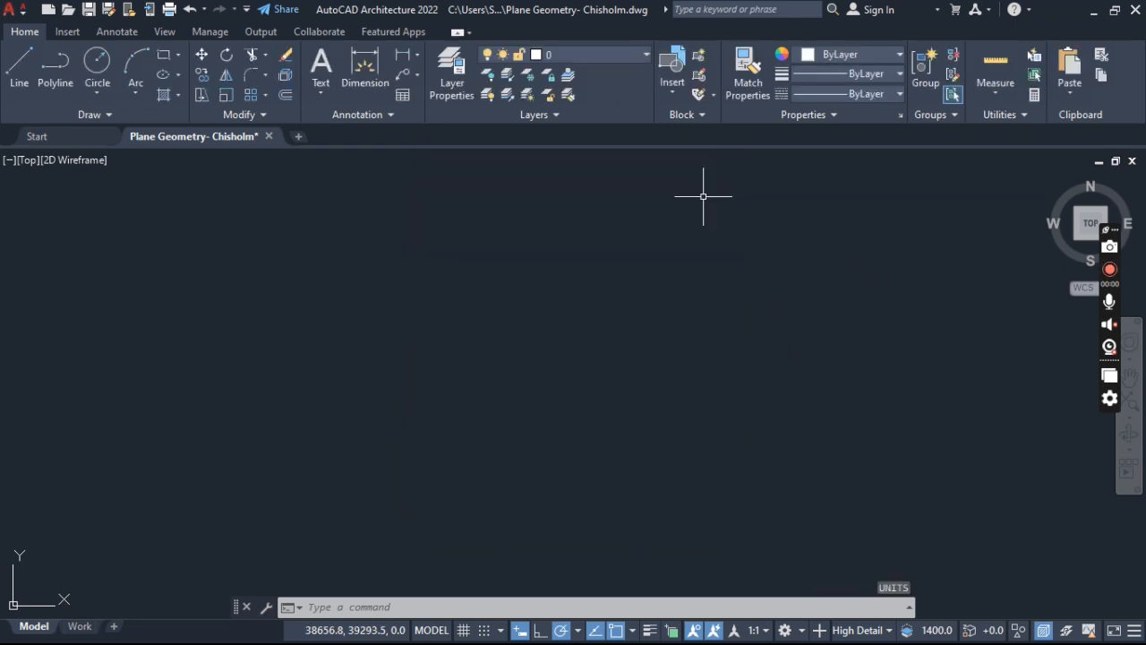
# - Open the Drawing Units settings with DDUNITS and review the available length types and precision options
pyautogui.write('DDuNit')
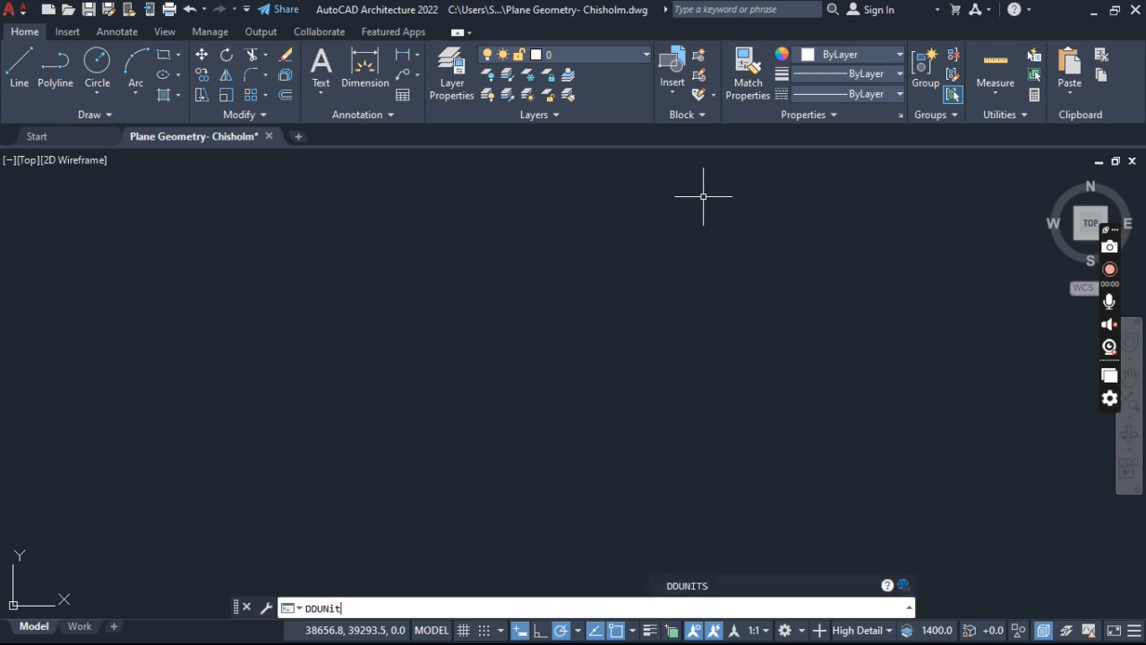
pyautogui.press('Return')
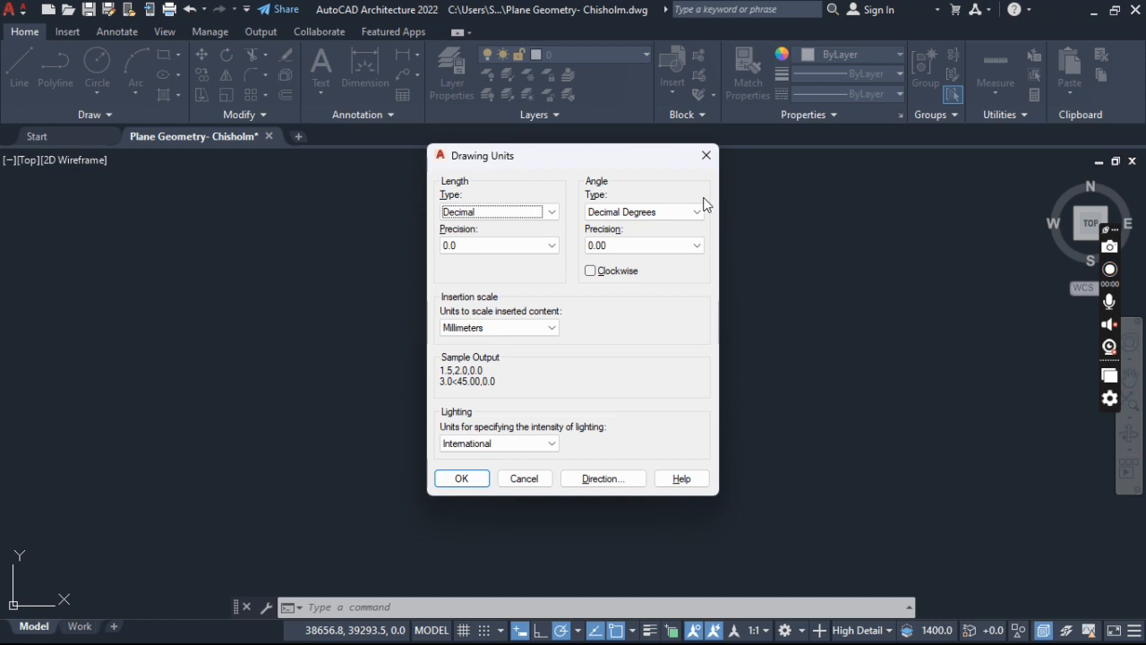
pyautogui.click(515, 222)
pyautogui.click(514, 216)
pyautogui.click(517, 218)
pyautogui.click(519, 217)
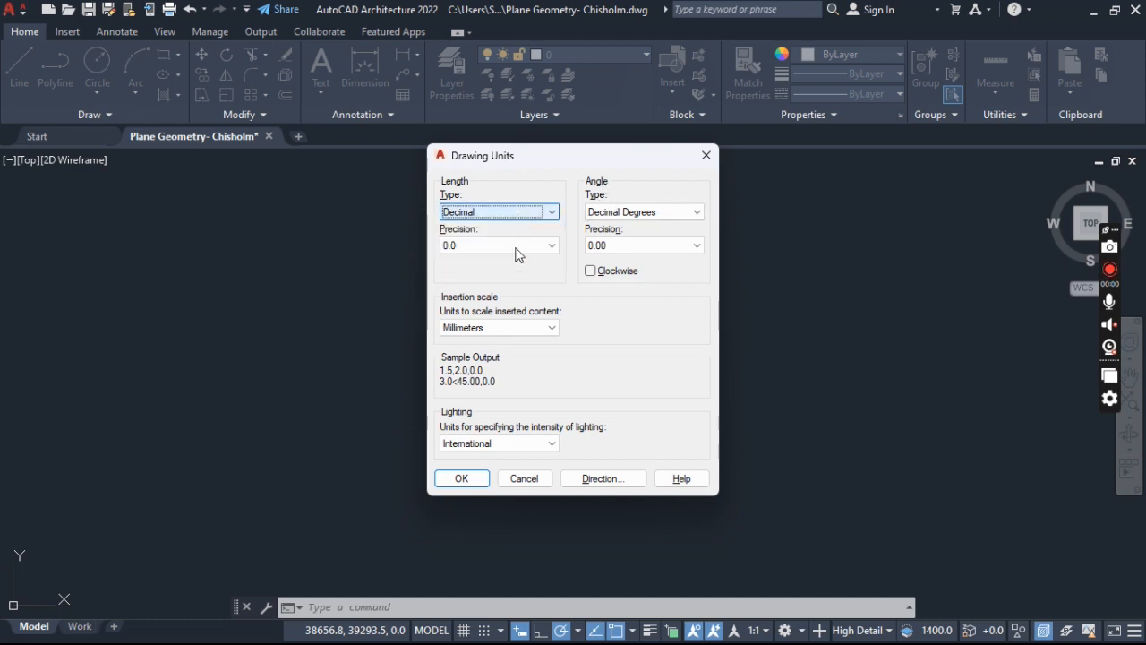
pyautogui.click(515, 248)
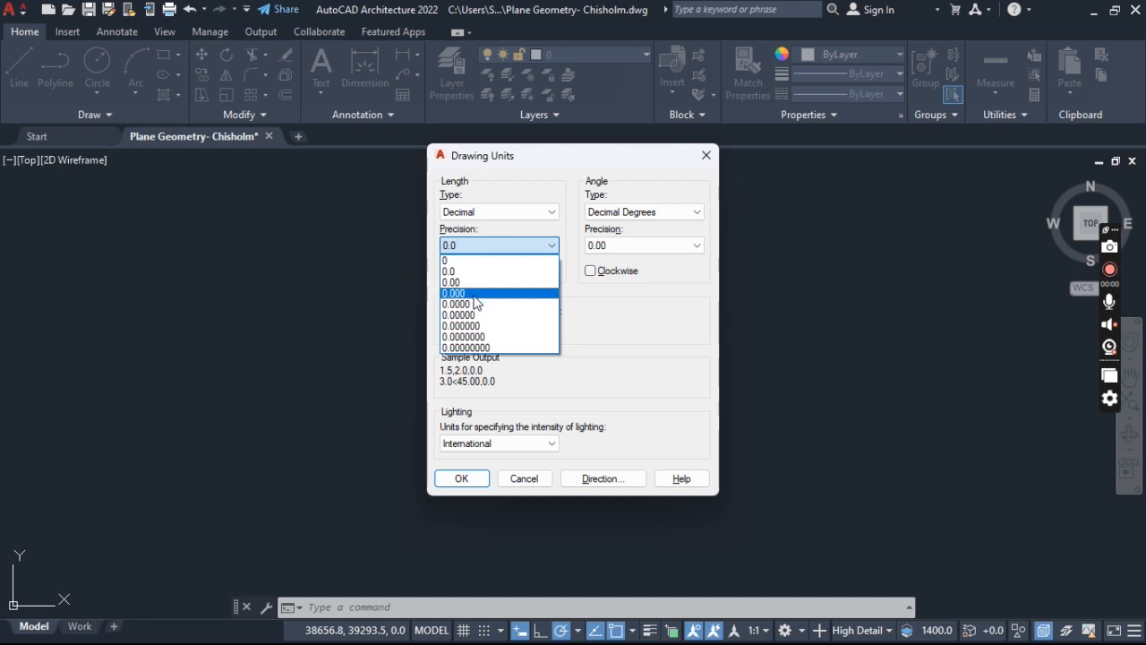
pyautogui.click(492, 247)
pyautogui.click(492, 247)
pyautogui.click(493, 247)
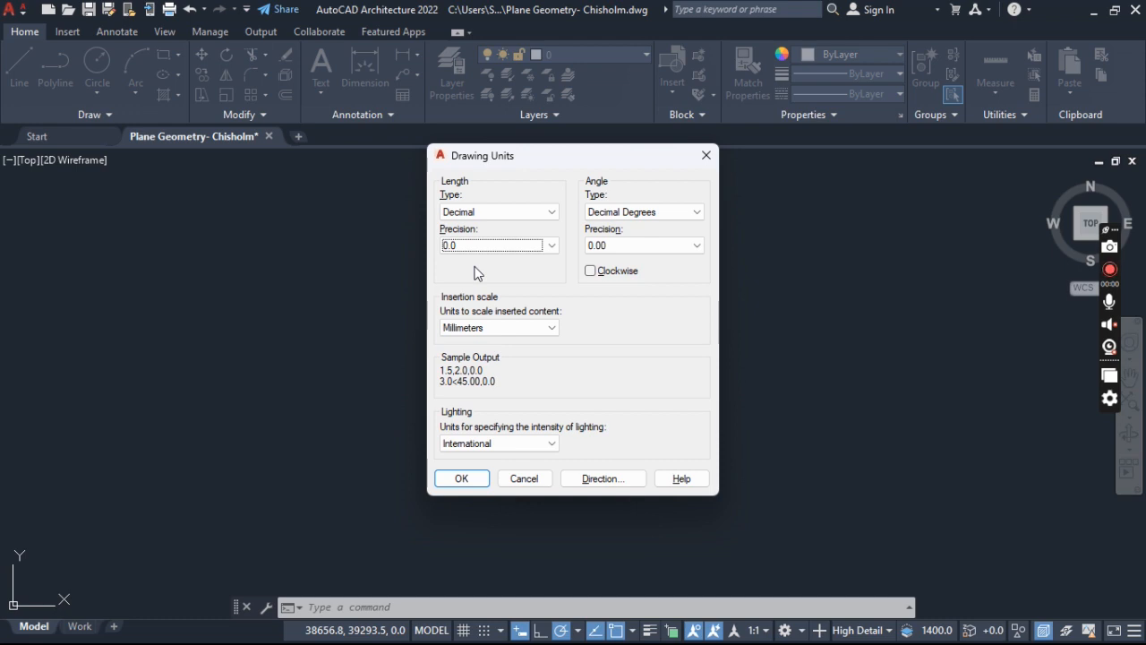
# - Try the Architectural length type with precision 0'-0" and 0'-0 1/2"
pyautogui.click(486, 216)
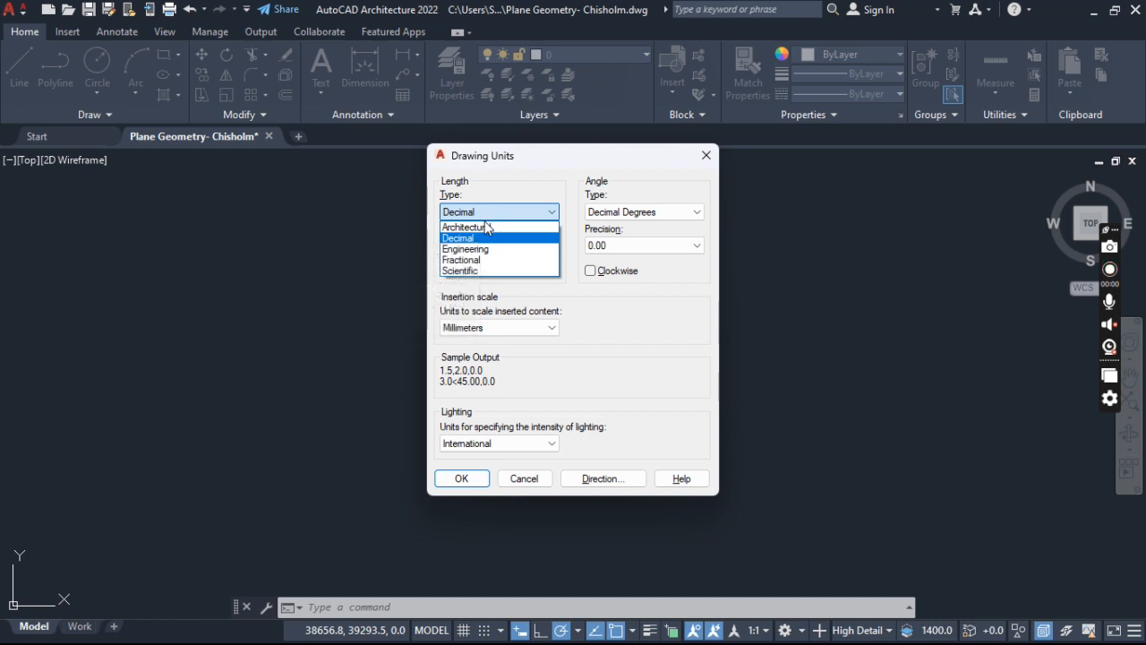
pyautogui.click(486, 228)
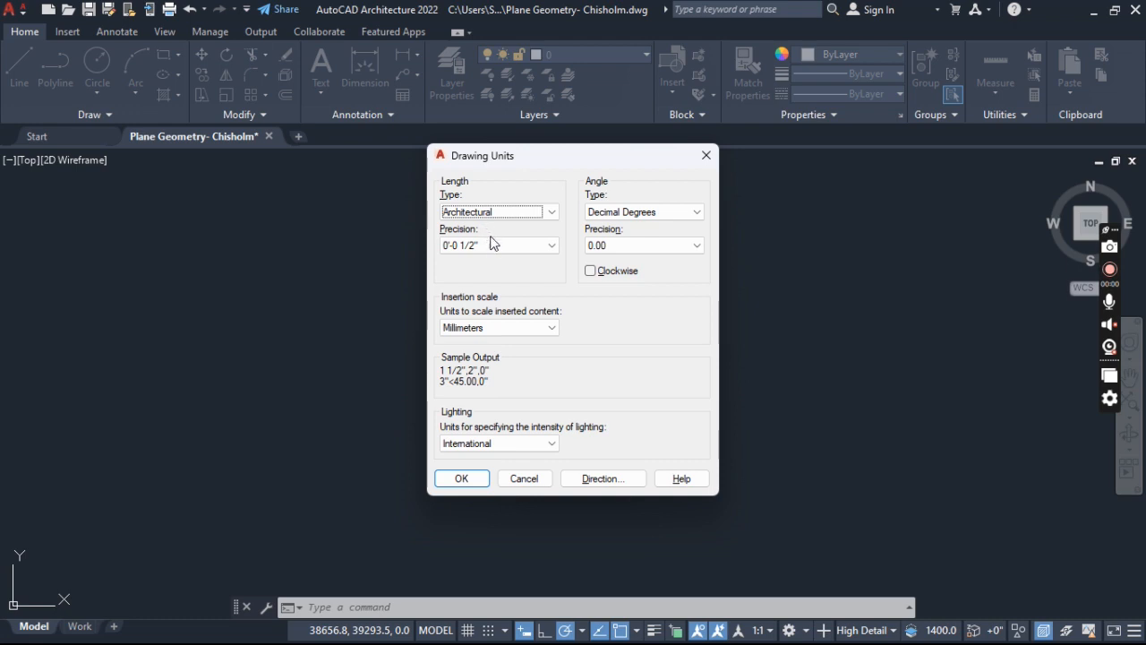
pyautogui.click(494, 246)
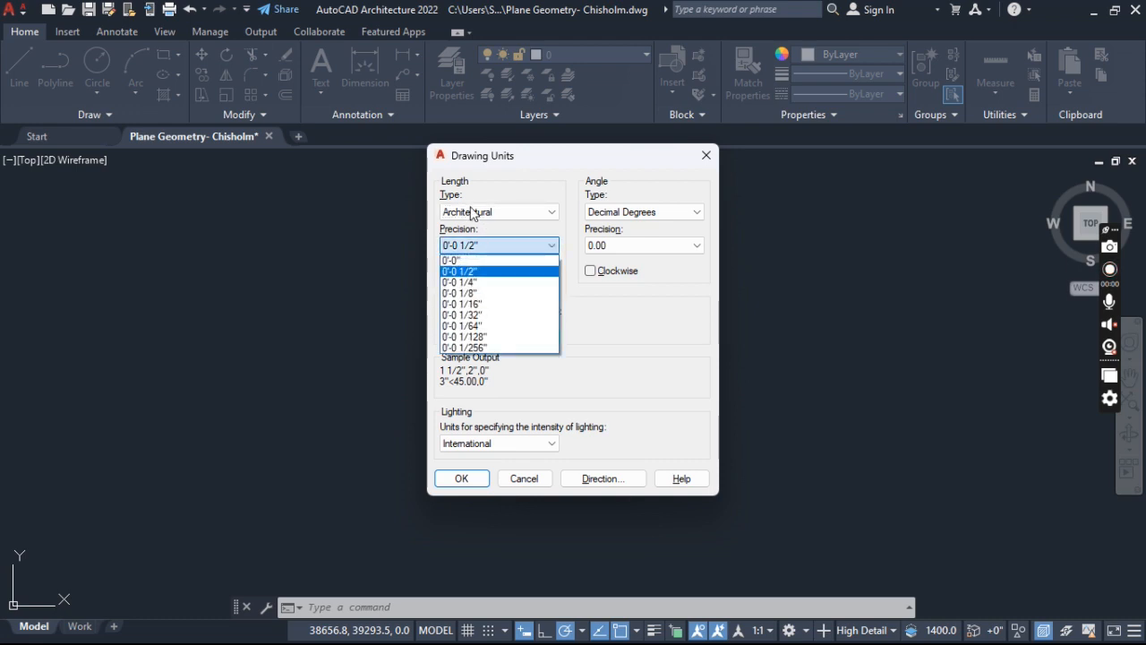
pyautogui.click(482, 259)
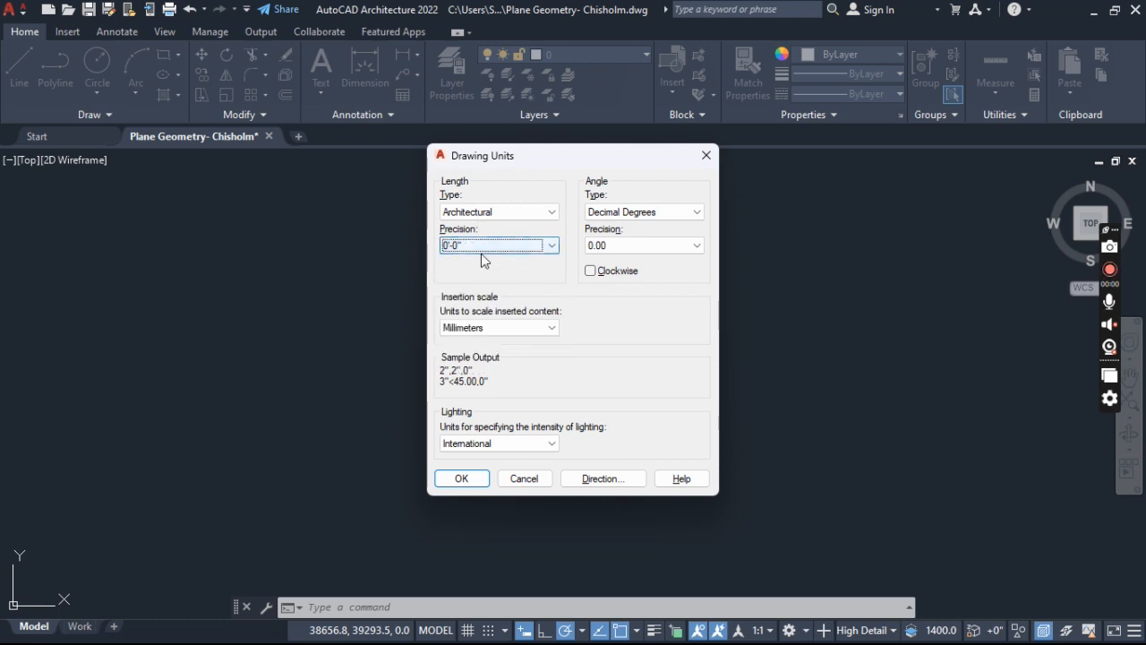
pyautogui.click(481, 253)
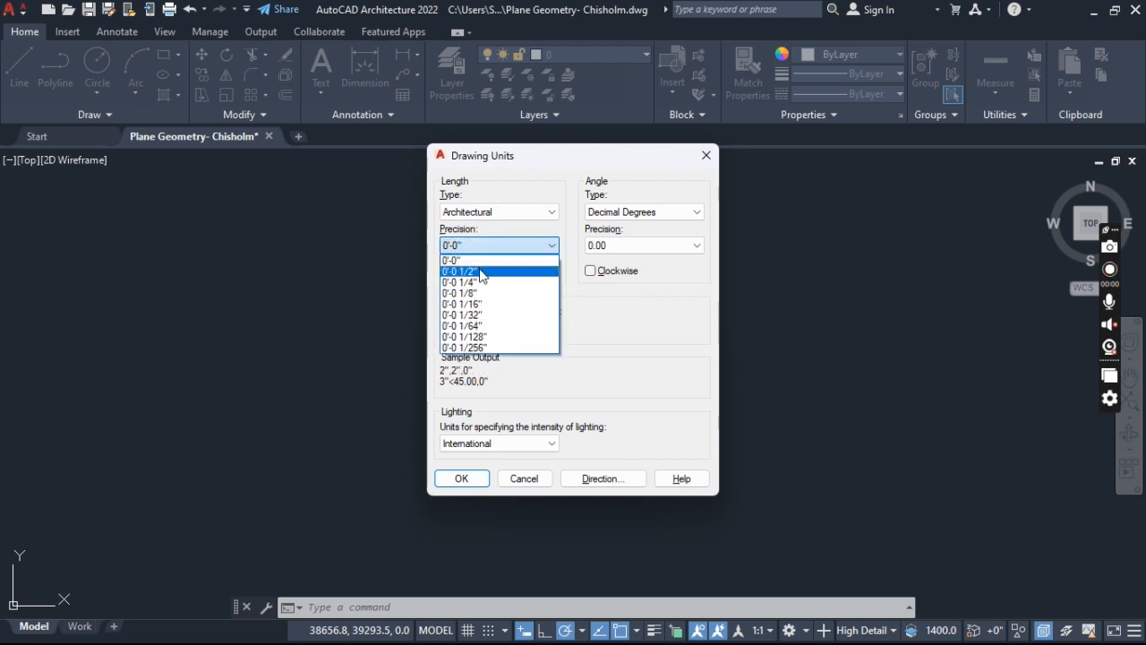
pyautogui.click(483, 271)
# - Set the length type to Decimal with precision 0.00 and apply the drawing units
pyautogui.click(511, 209)
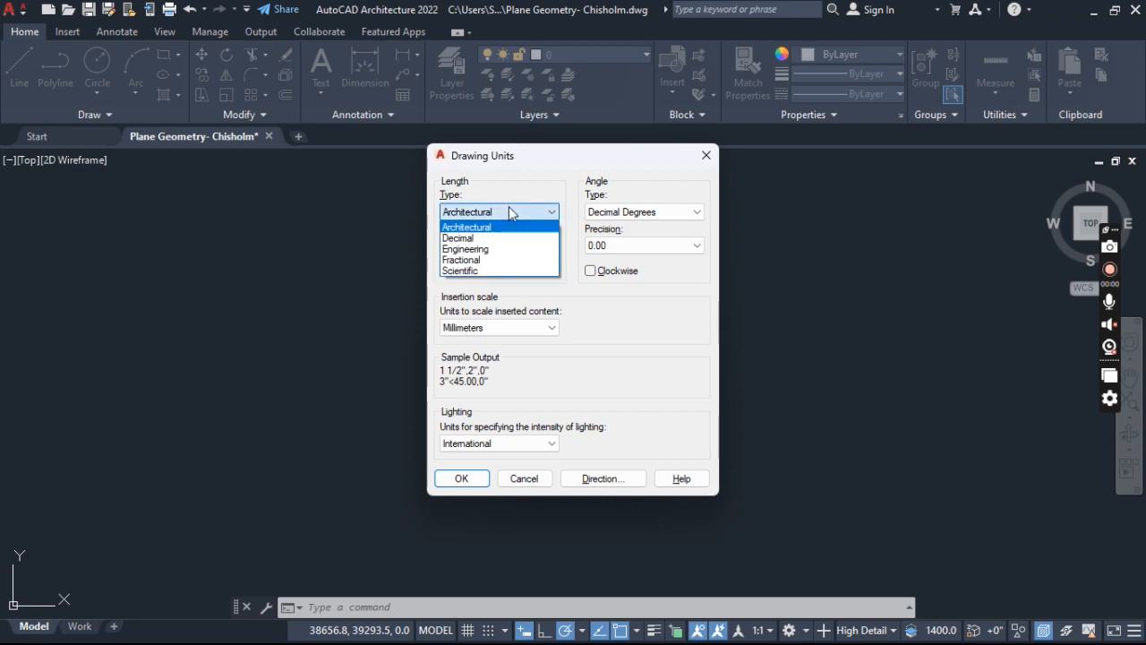
pyautogui.click(496, 239)
pyautogui.click(499, 245)
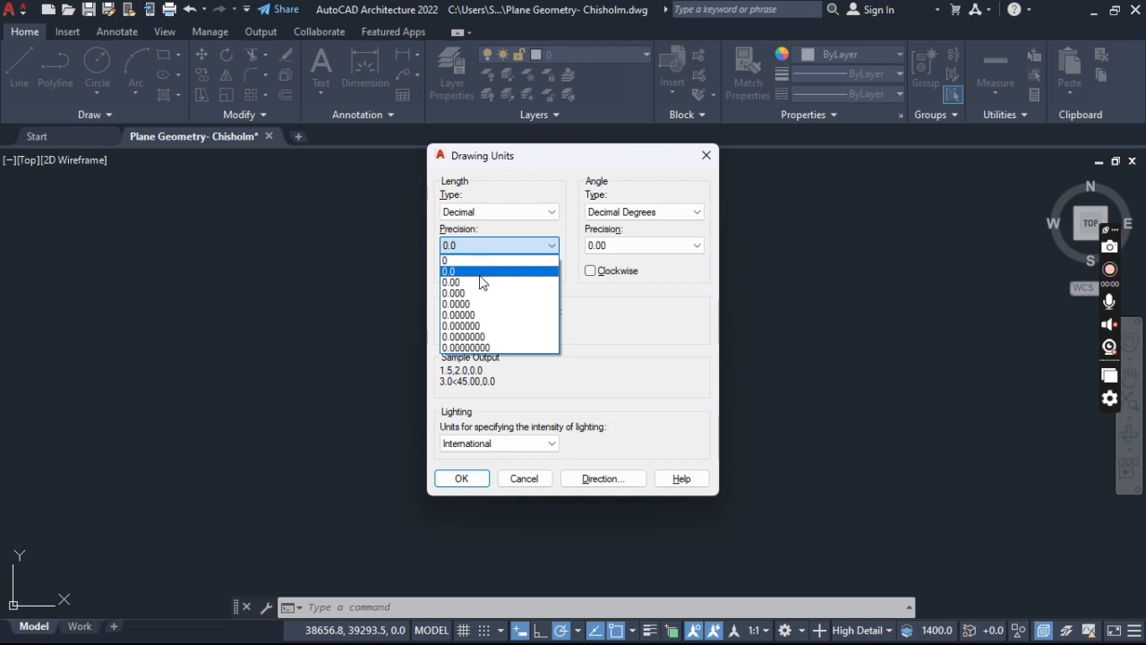
pyautogui.click(477, 283)
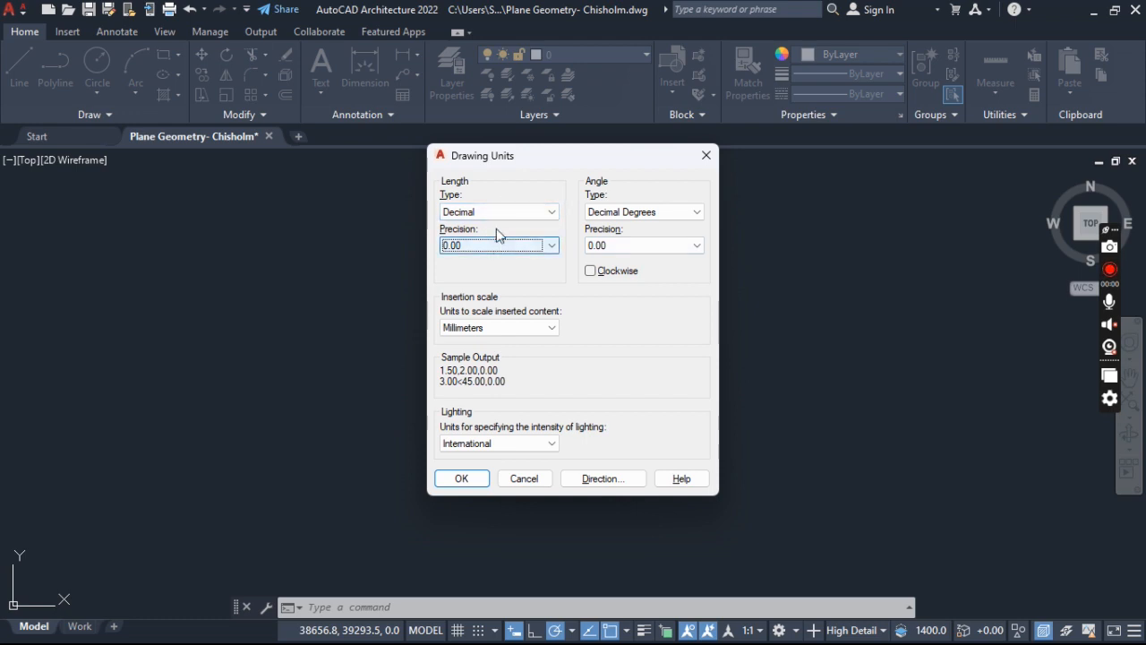
pyautogui.click(462, 479)
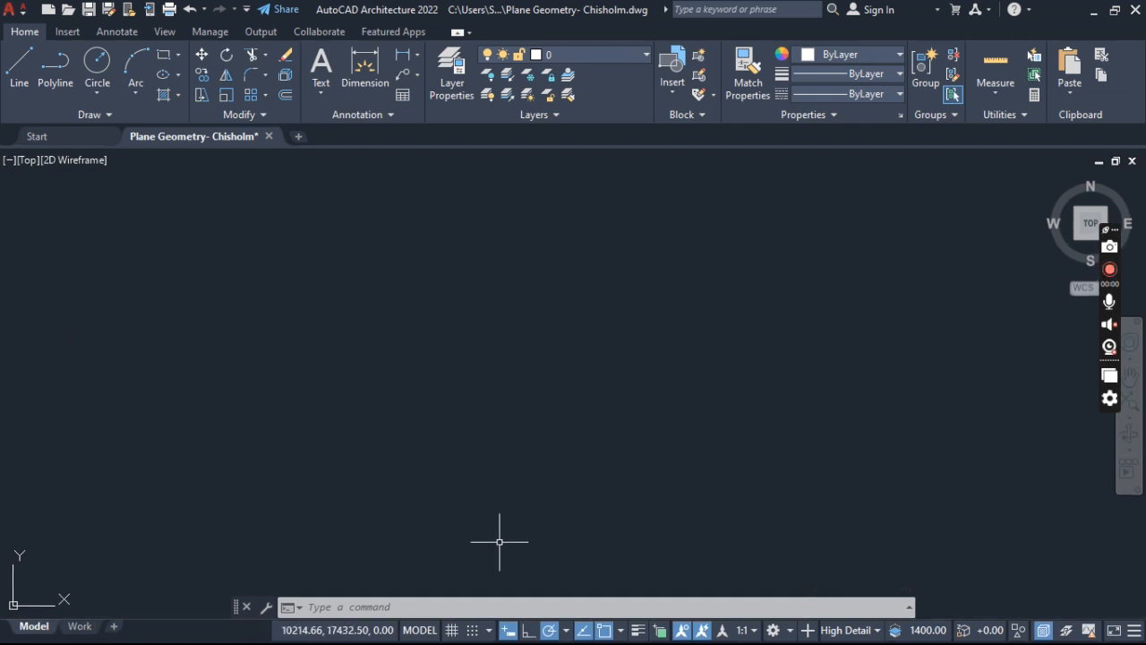
# - Toggle ortho mode on and off, ending with ortho on
pyautogui.click(528, 630)
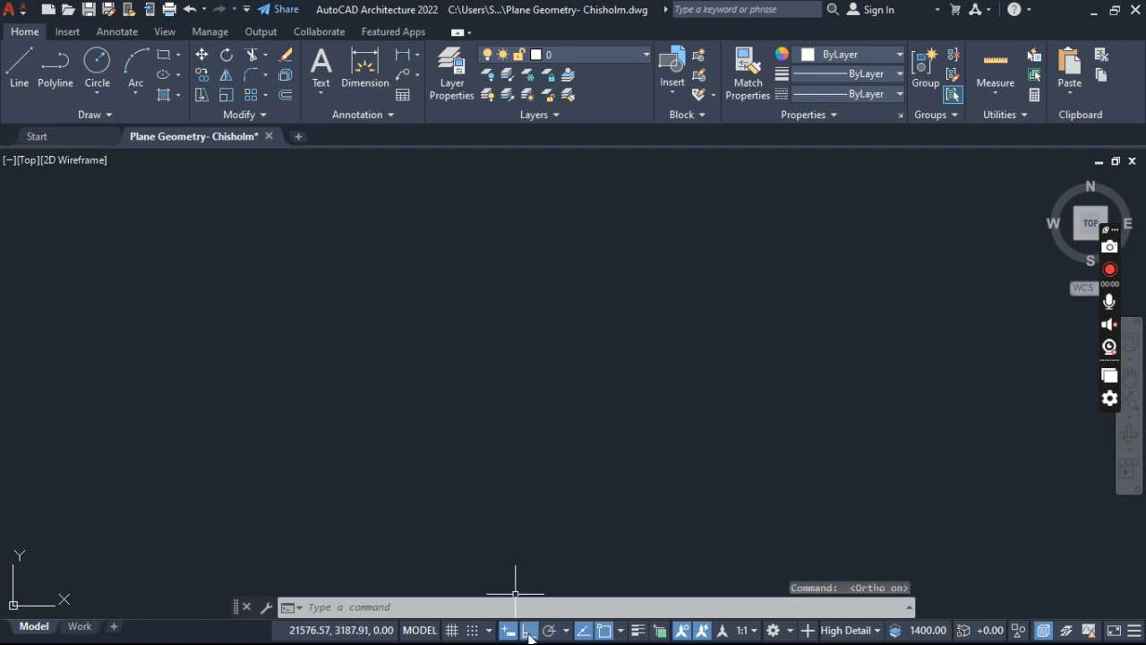
pyautogui.click(529, 630)
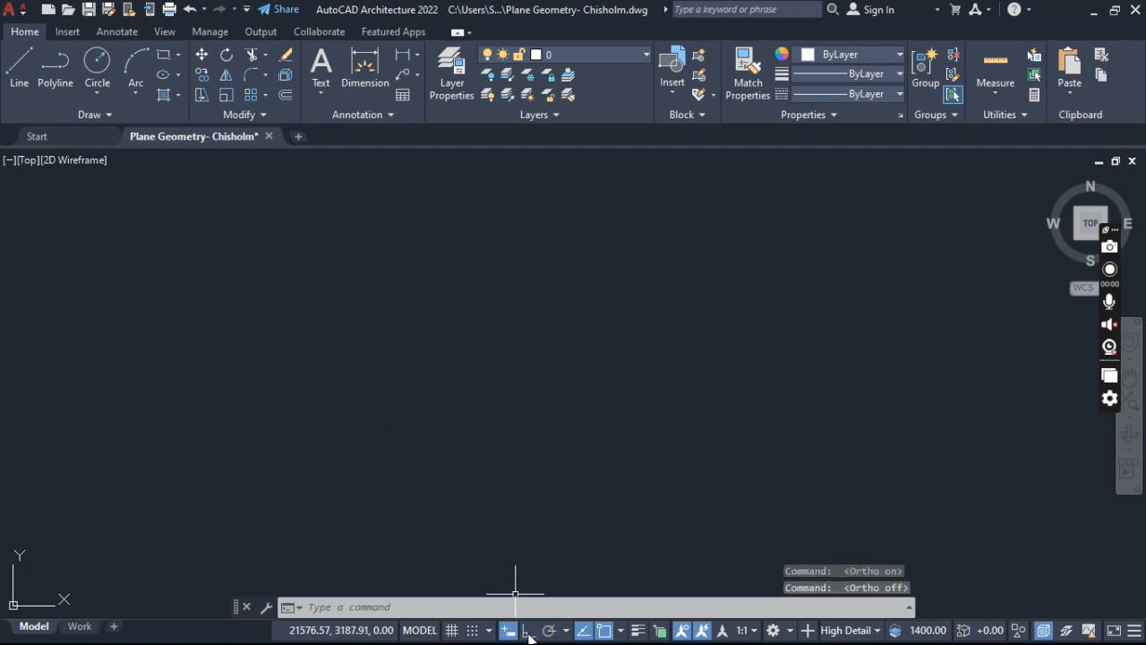
pyautogui.click(528, 630)
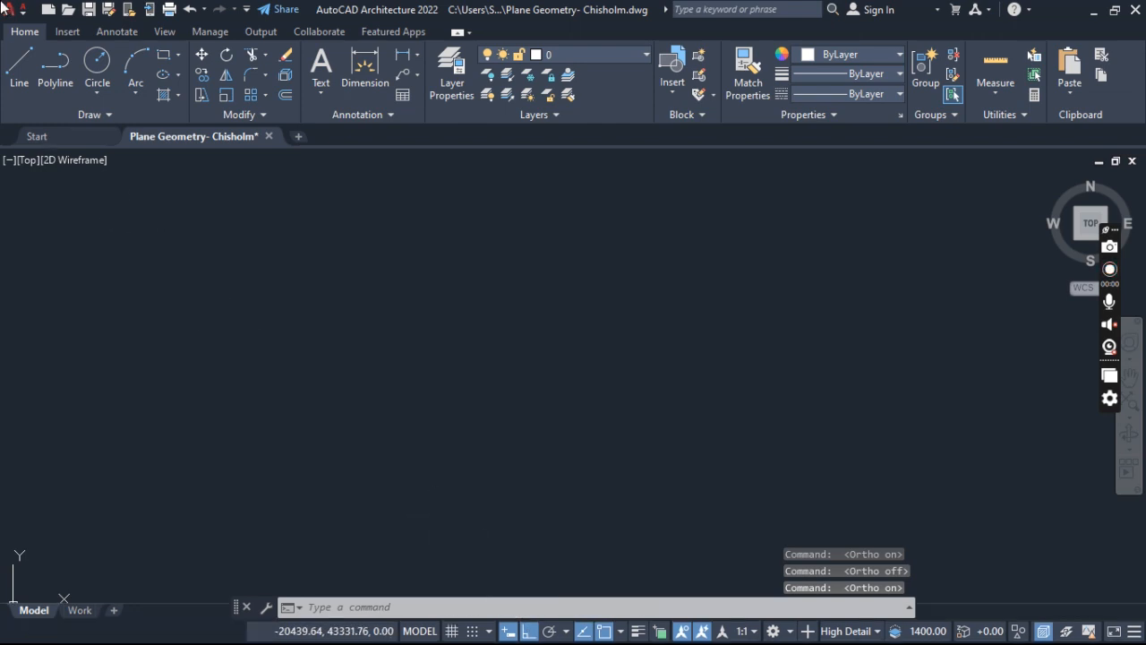
# - Draw a single horizontal line 100 mm long in the empty drawing area and end the Line command
pyautogui.click(18, 71)
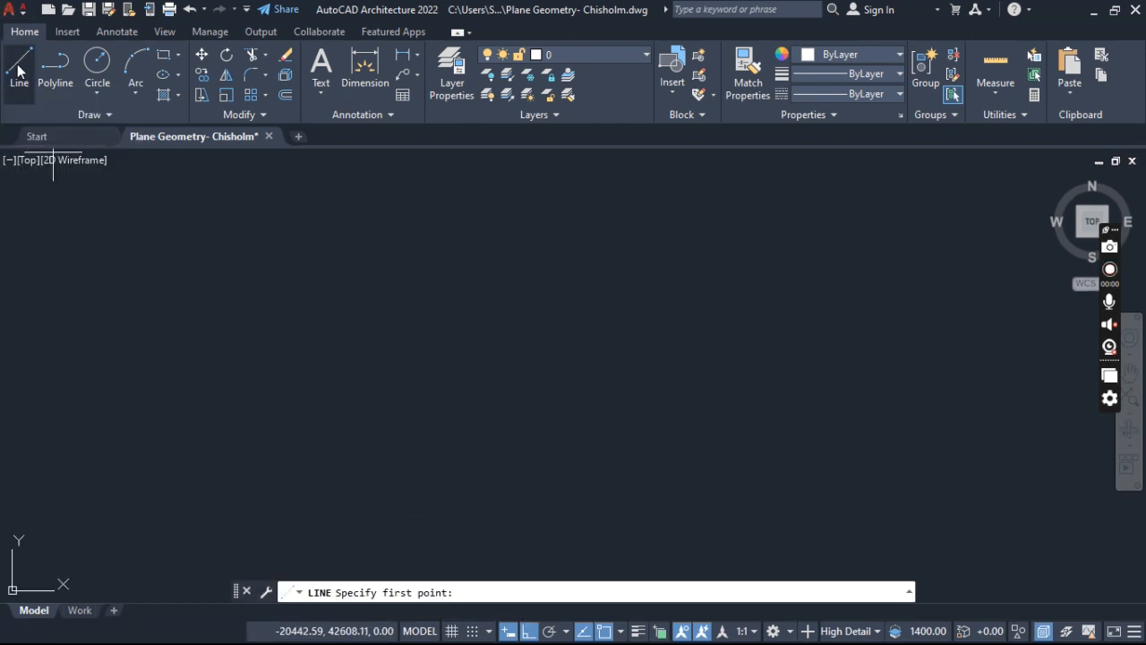
pyautogui.click(464, 379)
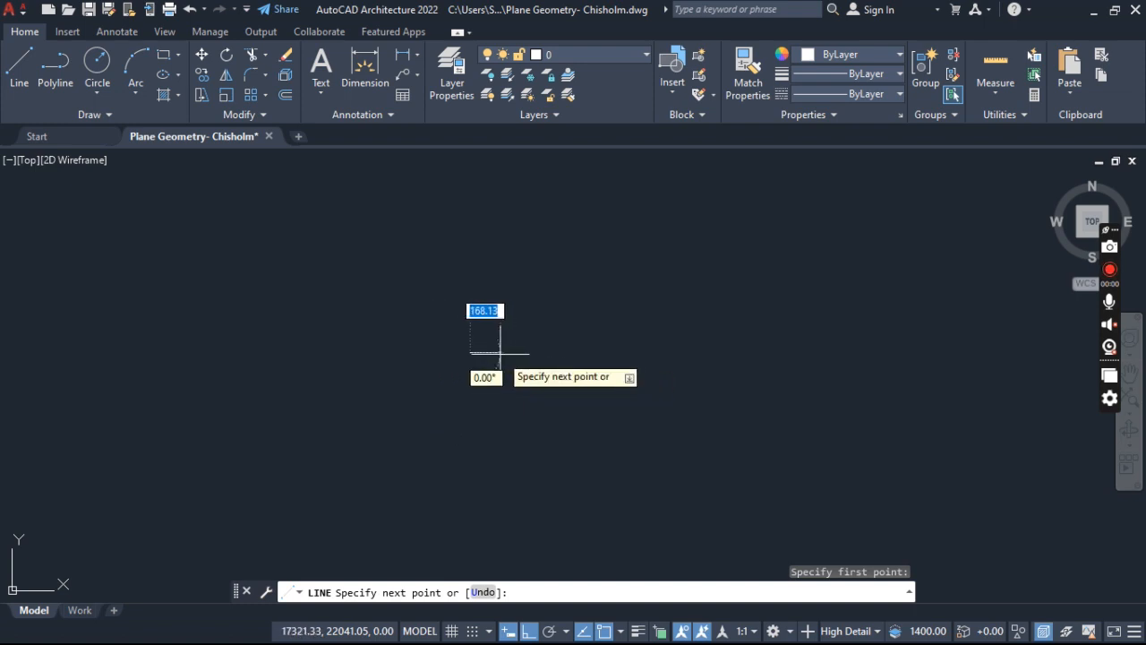
pyautogui.write('100')
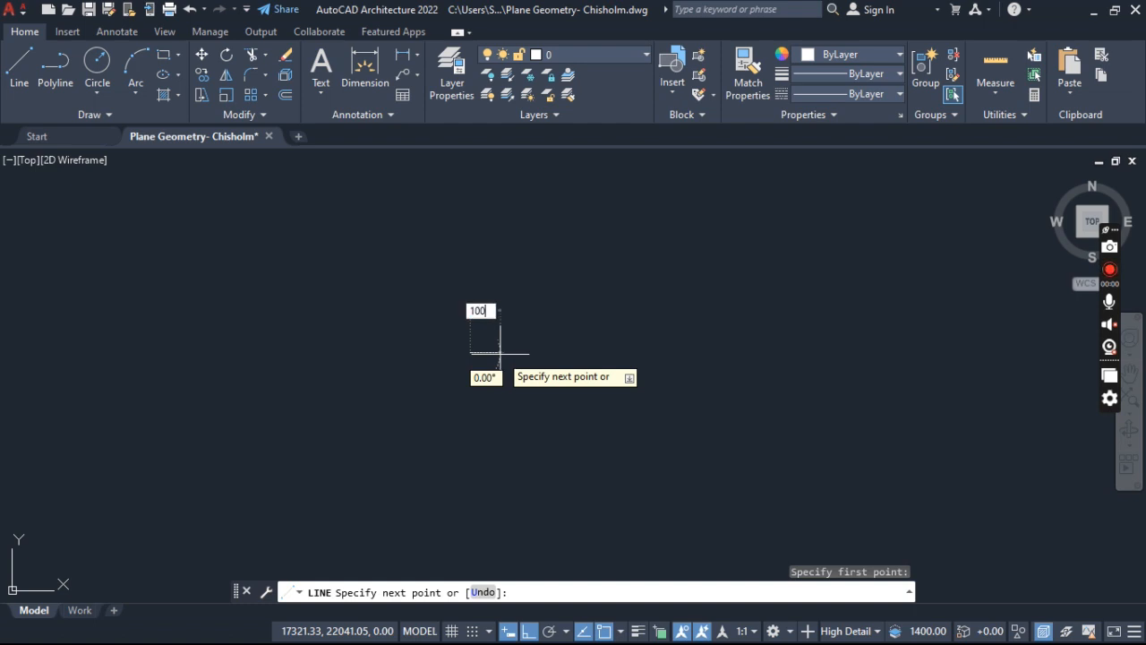
pyautogui.press('Return')
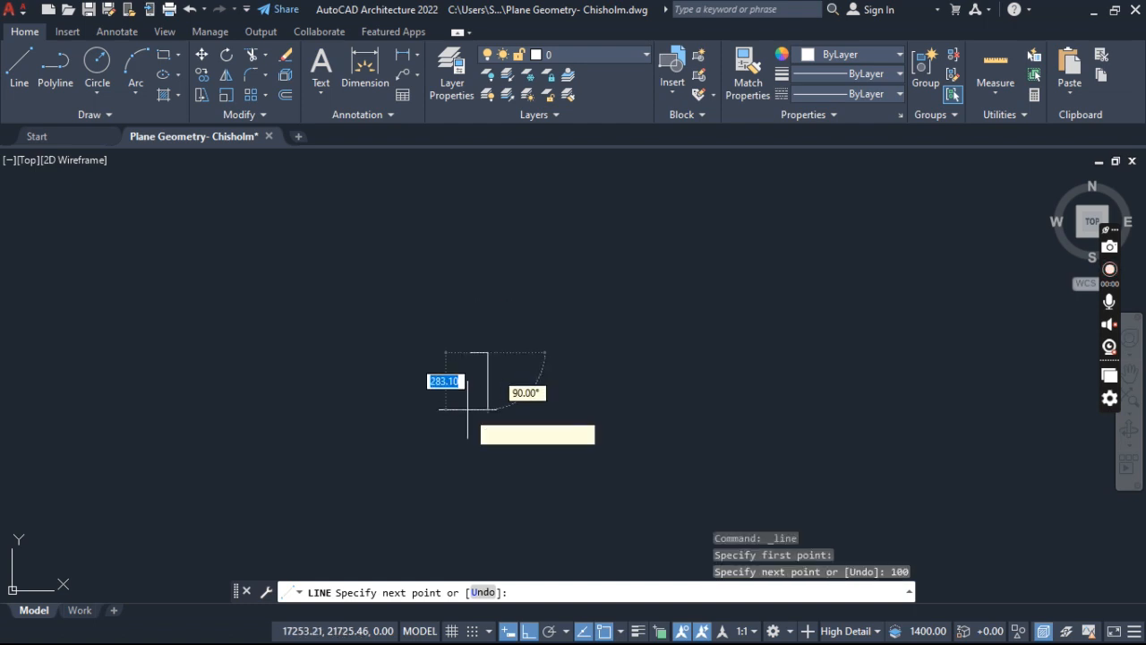
pyautogui.press('Escape')
pyautogui.scroll(3, 474, 349)
pyautogui.scroll(4, 458, 355)
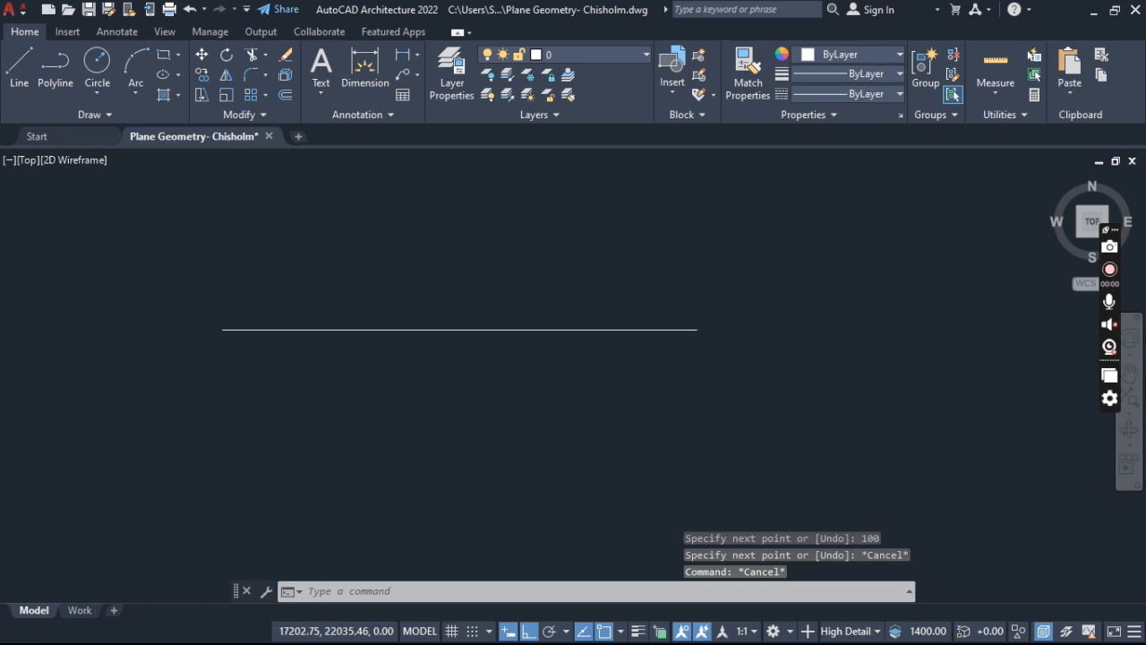
# - Check the length of the horizontal line with the Quick measure tool
pyautogui.scroll(-4, 456, 359)
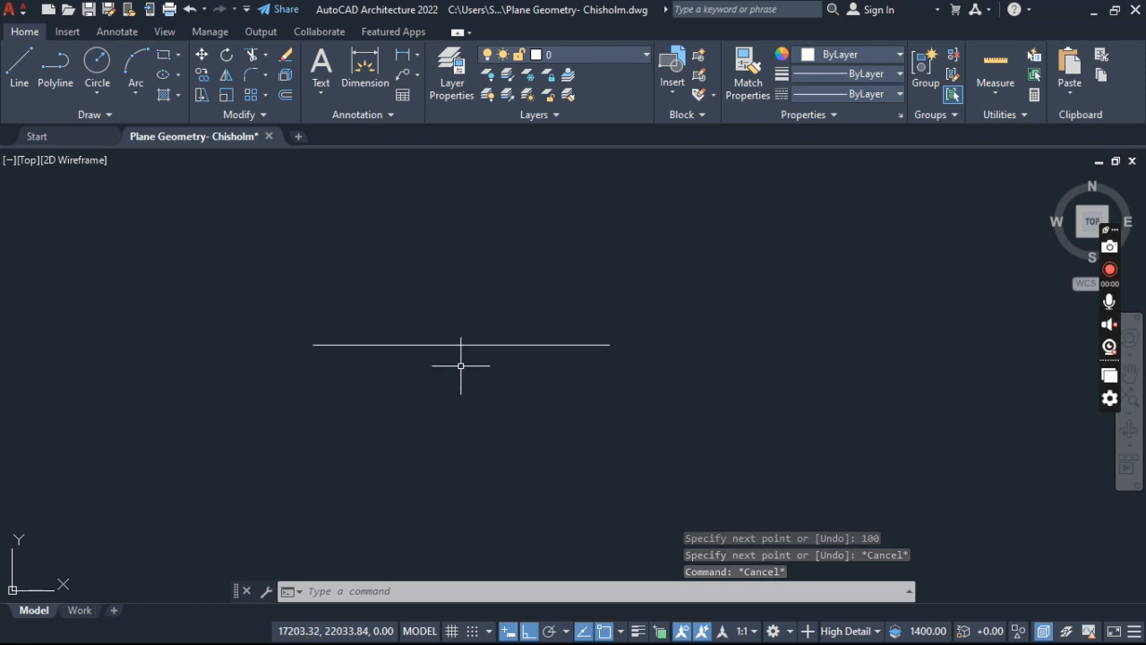
pyautogui.click(1000, 95)
pyautogui.click(987, 125)
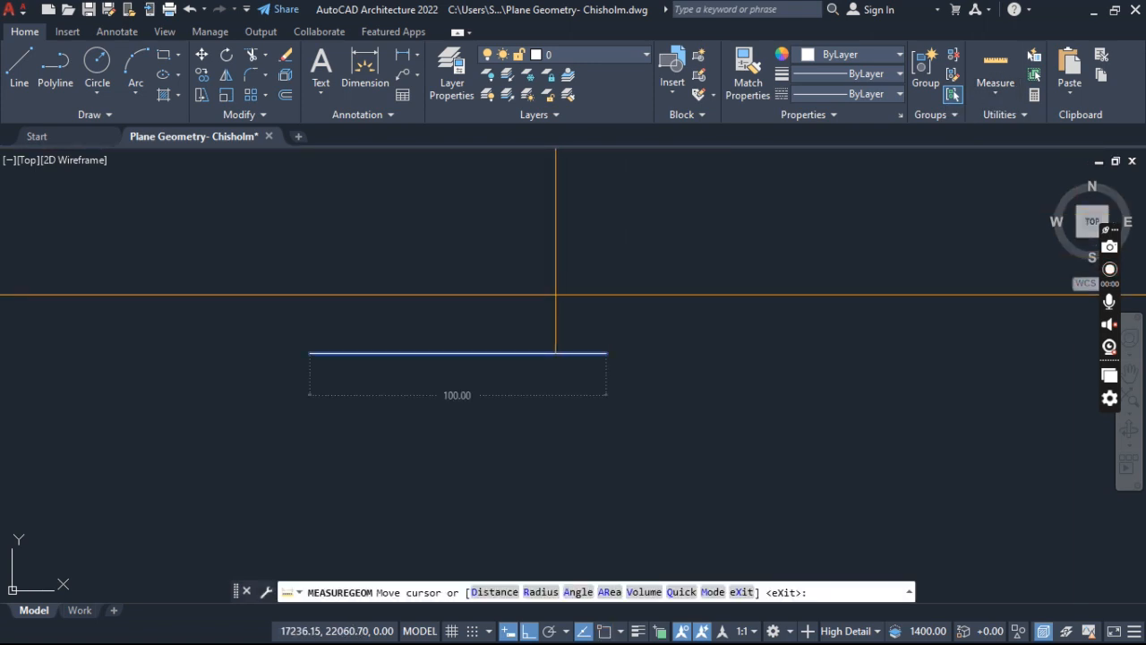
pyautogui.press('Escape')
# - Draw a second horizontal line 100 mm long, well away to the right of the first one
pyautogui.scroll(-5, 555, 294)
pyautogui.moveTo(560, 327); pyautogui.dragTo(351, 369, button='middle')
pyautogui.scroll(3, 384, 353)
pyautogui.scroll(-9, 494, 346)
pyautogui.scroll(-5, 499, 342)
pyautogui.moveTo(491, 346); pyautogui.dragTo(404, 373, button='middle')
pyautogui.click(19, 72)
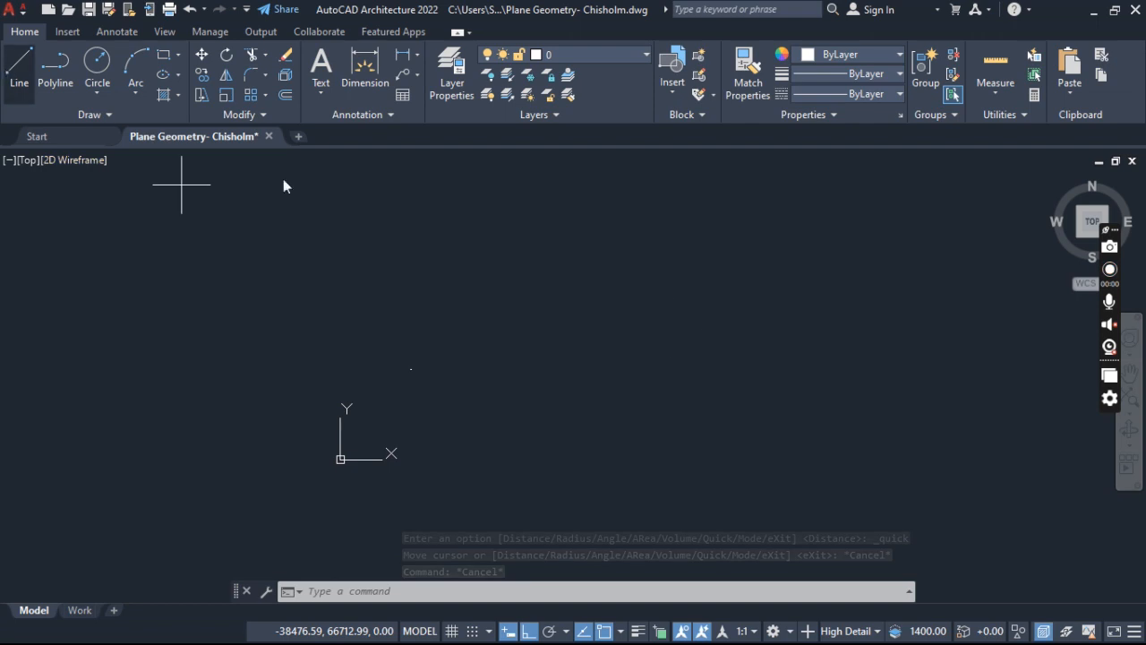
pyautogui.click(518, 347)
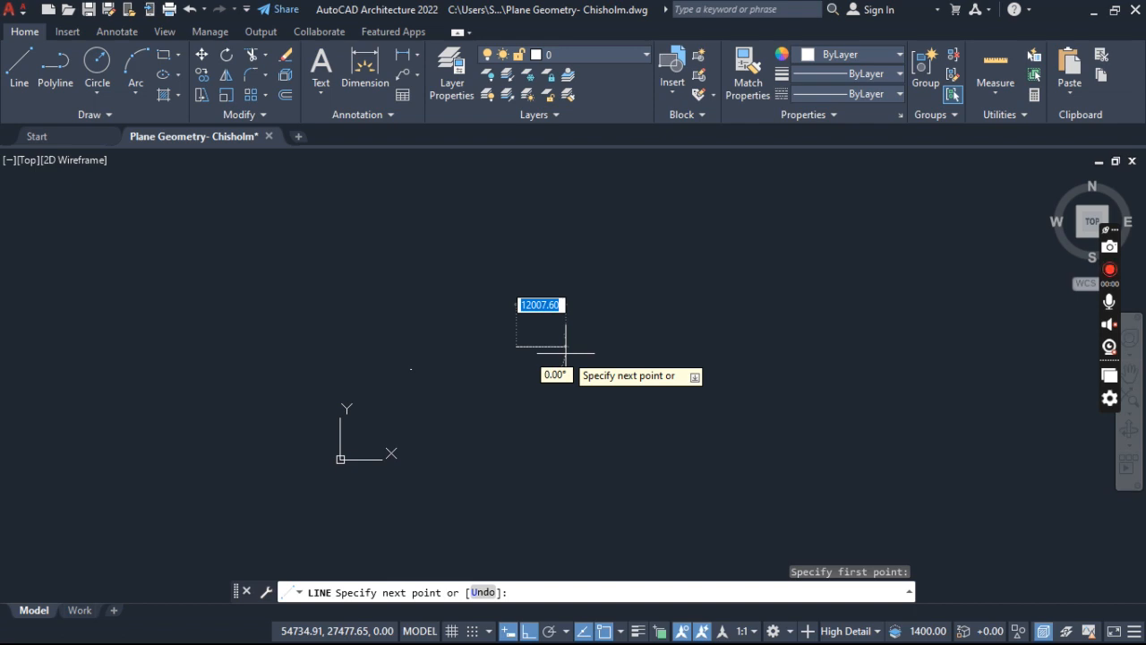
pyautogui.write('100')
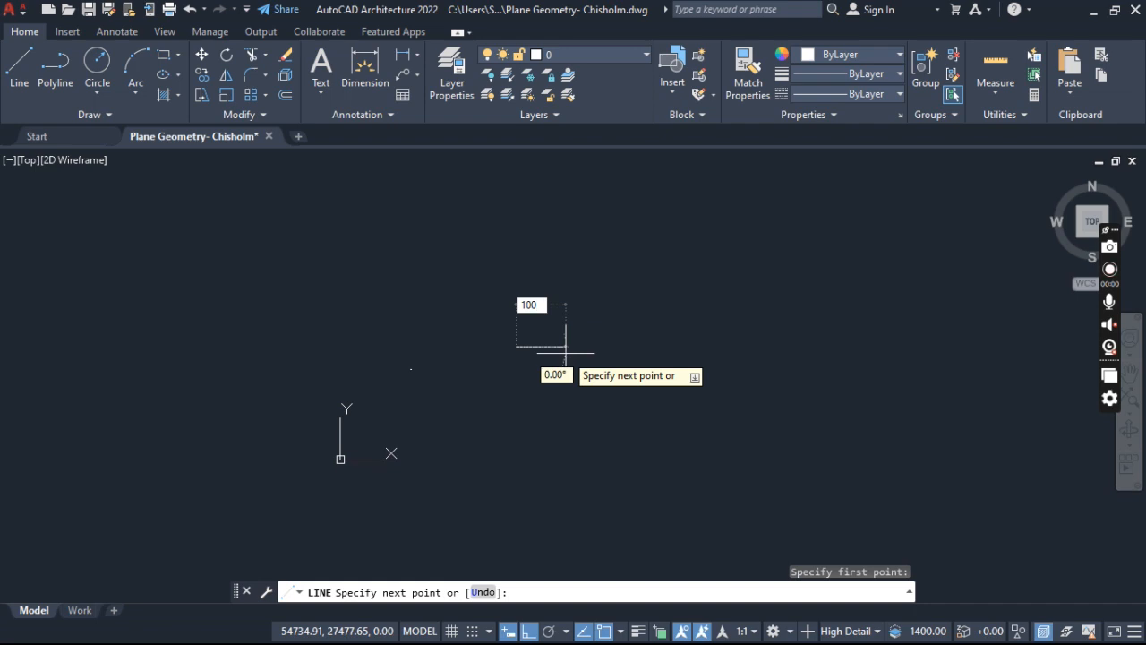
pyautogui.press('Return')
pyautogui.press('Escape')
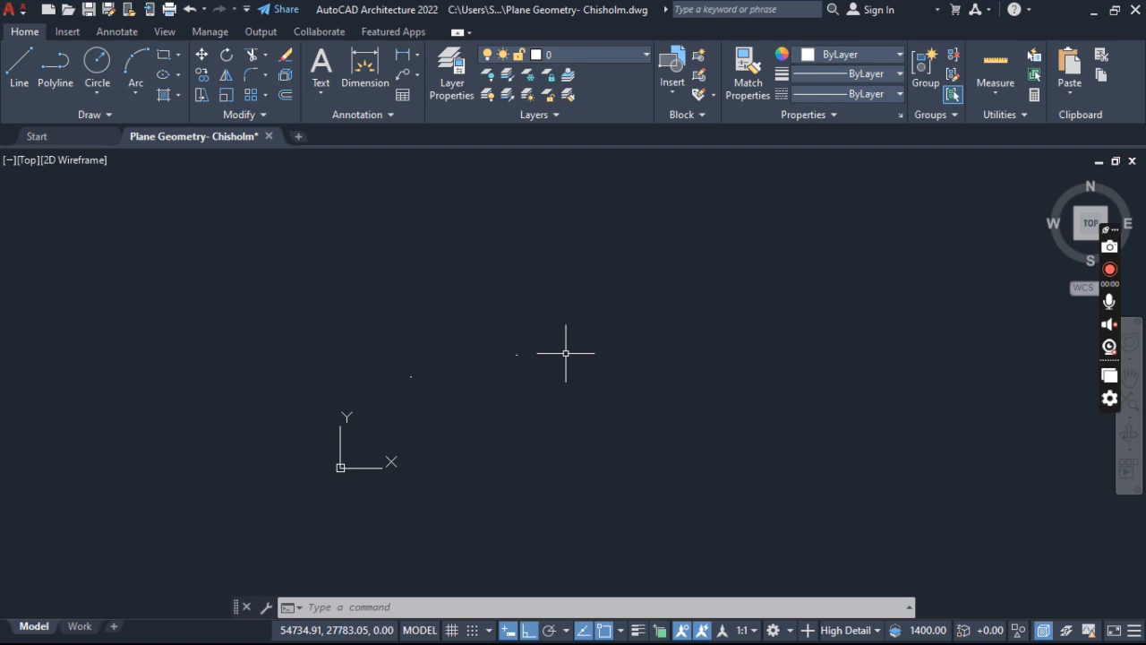
# - Clear the selection of the second line and delete the first line, nearer the origin
pyautogui.click(569, 301)
pyautogui.click(495, 404)
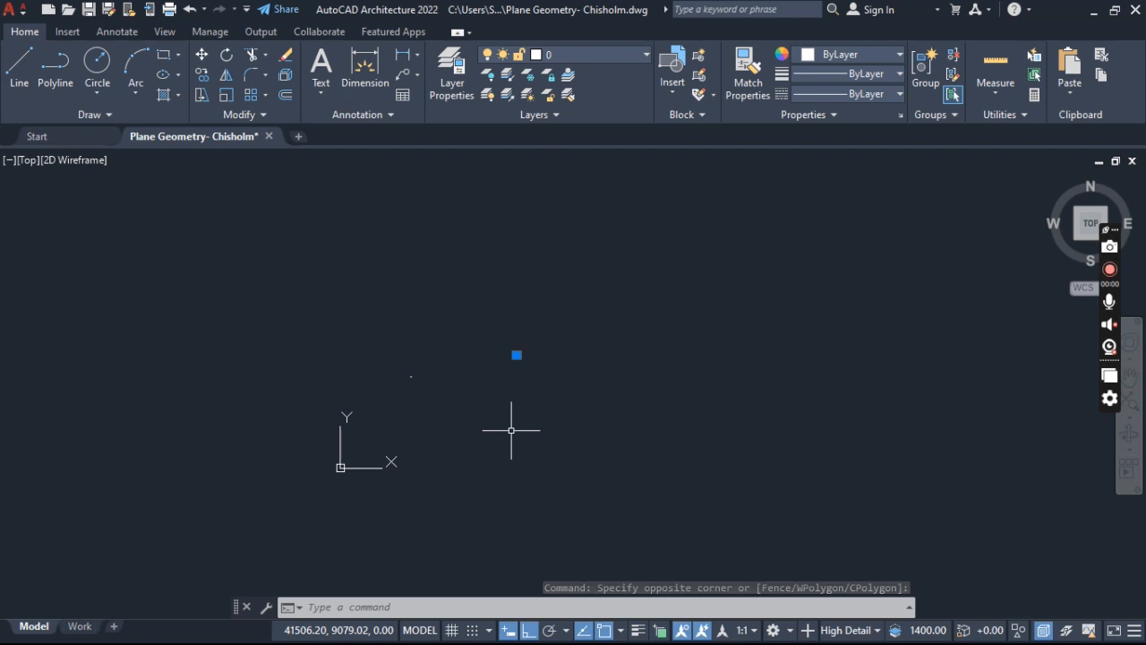
pyautogui.press('Escape')
pyautogui.press('Escape')
pyautogui.click(458, 360)
pyautogui.click(370, 406)
pyautogui.press('Delete')
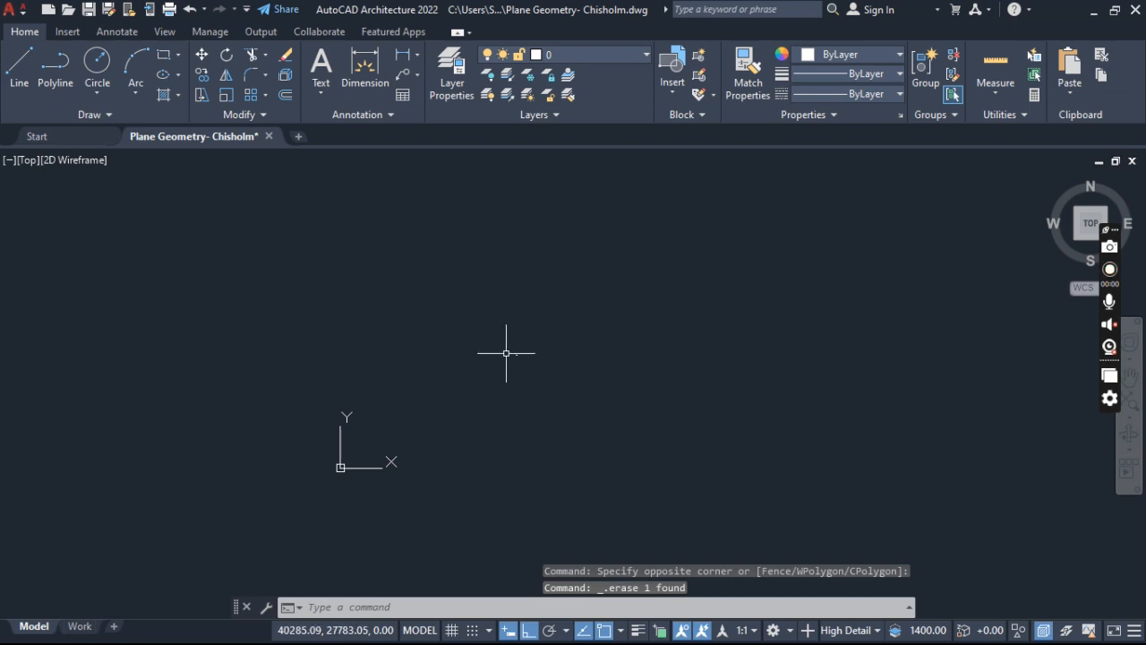
# - Zoom to the drawing extents and frame the remaining line with free space to its right
pyautogui.click(1132, 407)
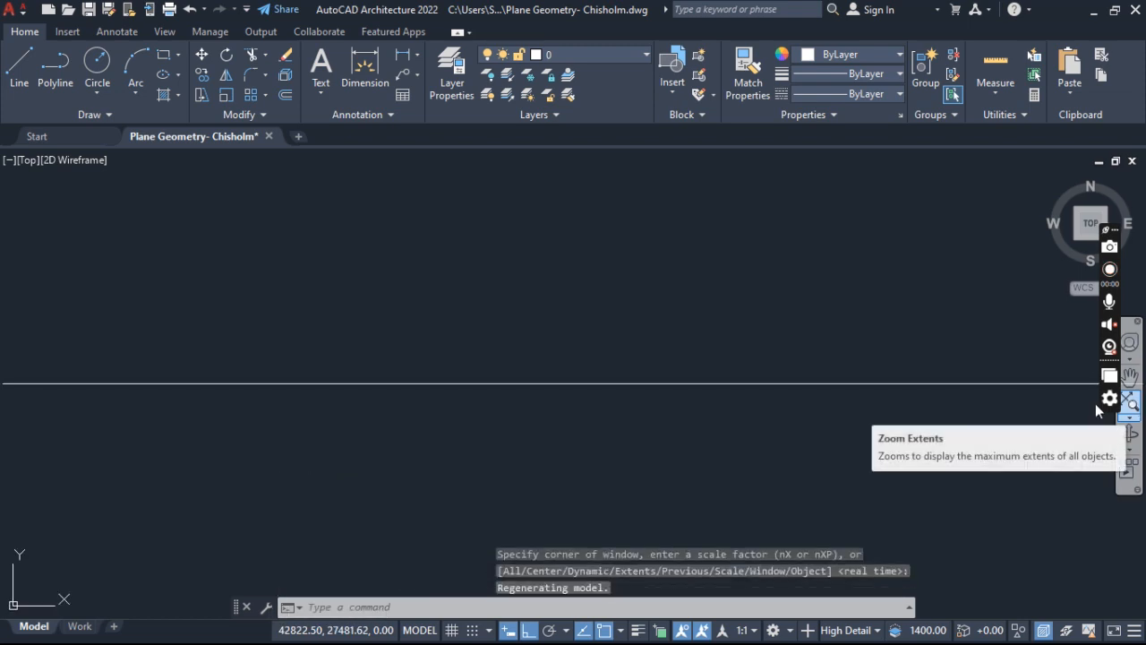
pyautogui.scroll(-3, 591, 341)
pyautogui.scroll(-2, 591, 342)
pyautogui.scroll(6, 596, 344)
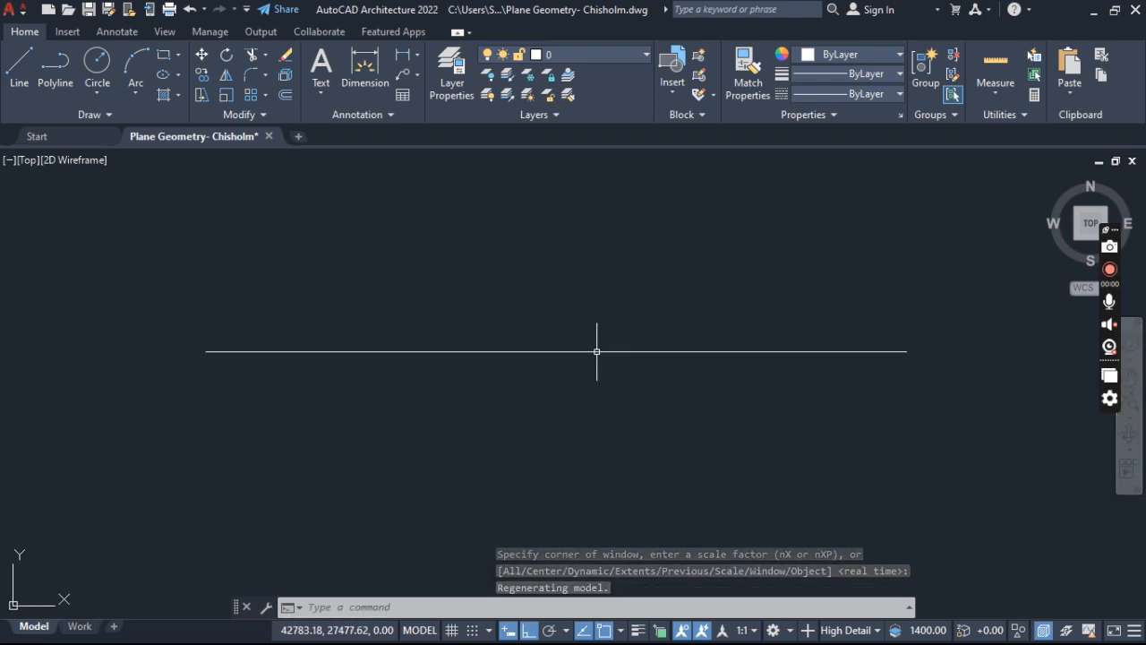
pyautogui.moveTo(597, 351)
pyautogui.mouseDown(button='middle')
pyautogui.moveTo(489, 374)
pyautogui.moveTo(502, 308)
pyautogui.moveTo(527, 355)
pyautogui.moveTo(501, 363)
pyautogui.moveTo(455, 422)
pyautogui.moveTo(271, 314)
pyautogui.moveTo(281, 302)
pyautogui.moveTo(222, 350)
pyautogui.mouseUp(button='middle')
pyautogui.scroll(-4, 501, 389)
pyautogui.scroll(4, 503, 303)
pyautogui.scroll(-2, 528, 352)
pyautogui.scroll(-2, 496, 353)
pyautogui.scroll(-2, 264, 313)
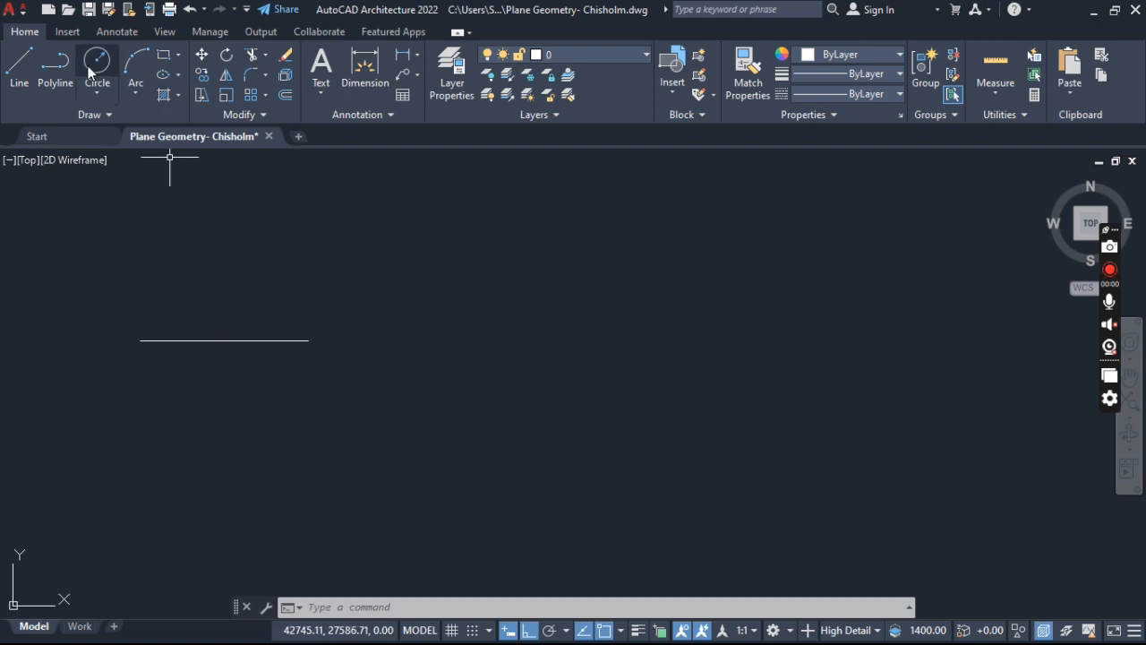
# - Draw a circle with a radius of 30 mm to the right of the line
pyautogui.write('CIRCle')
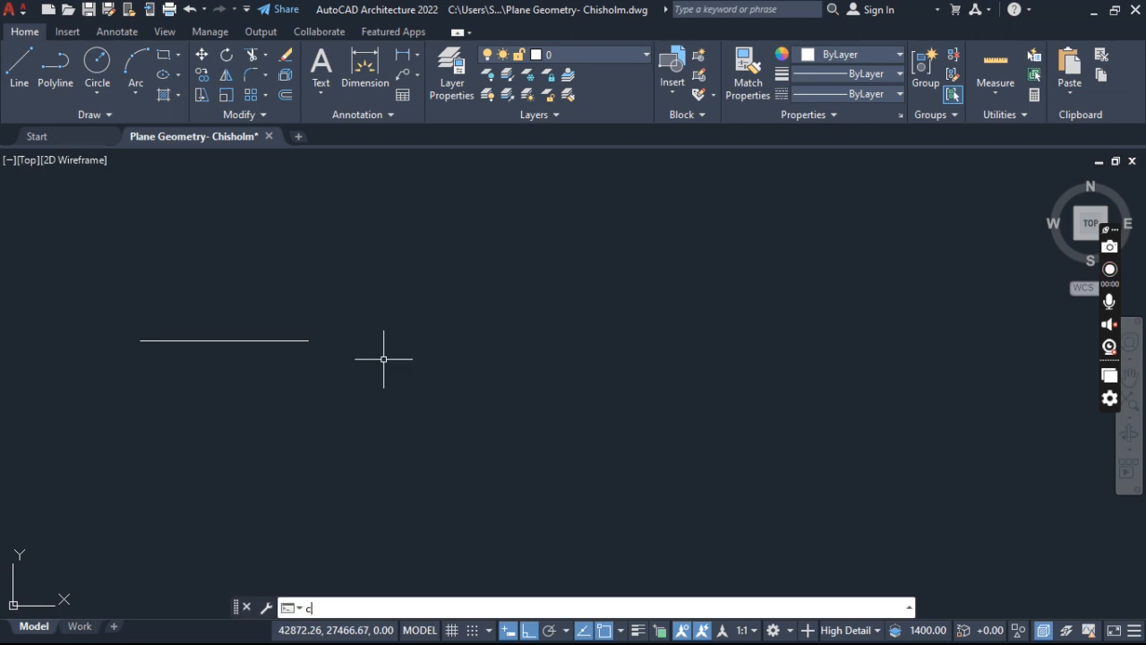
pyautogui.press('Return')
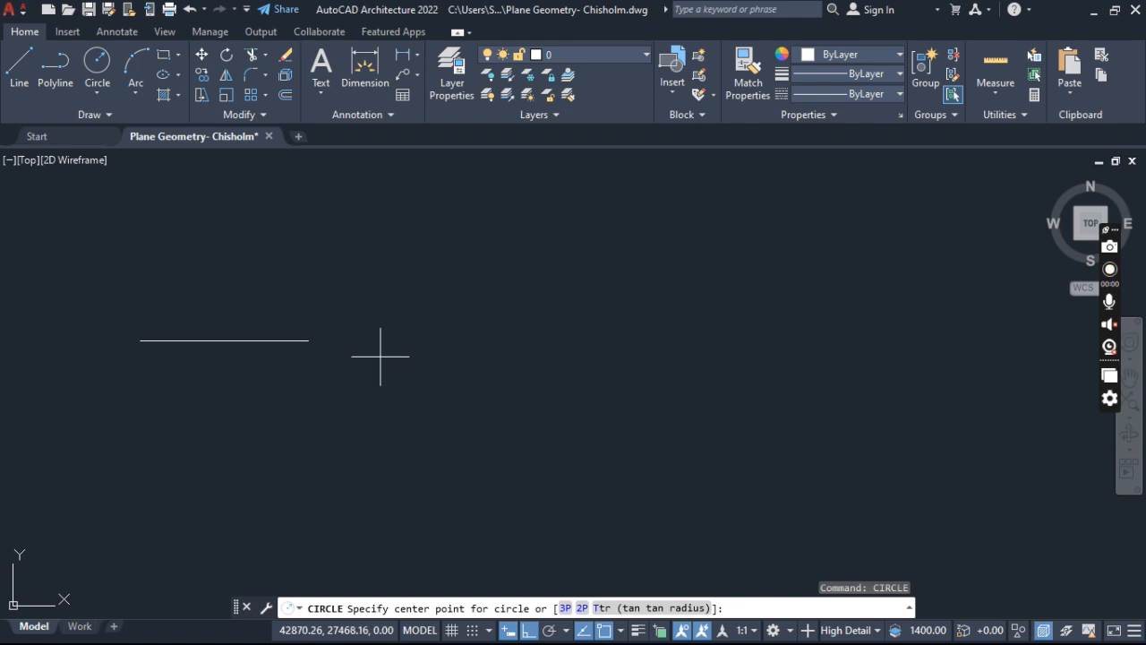
pyautogui.click(463, 345)
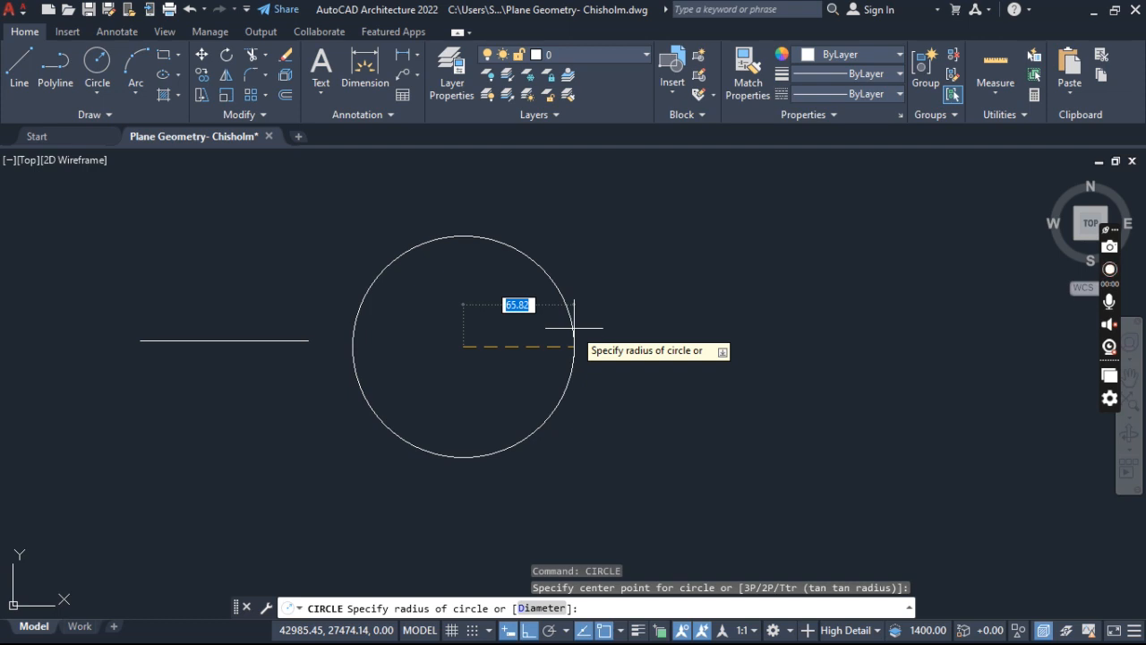
pyautogui.write('30')
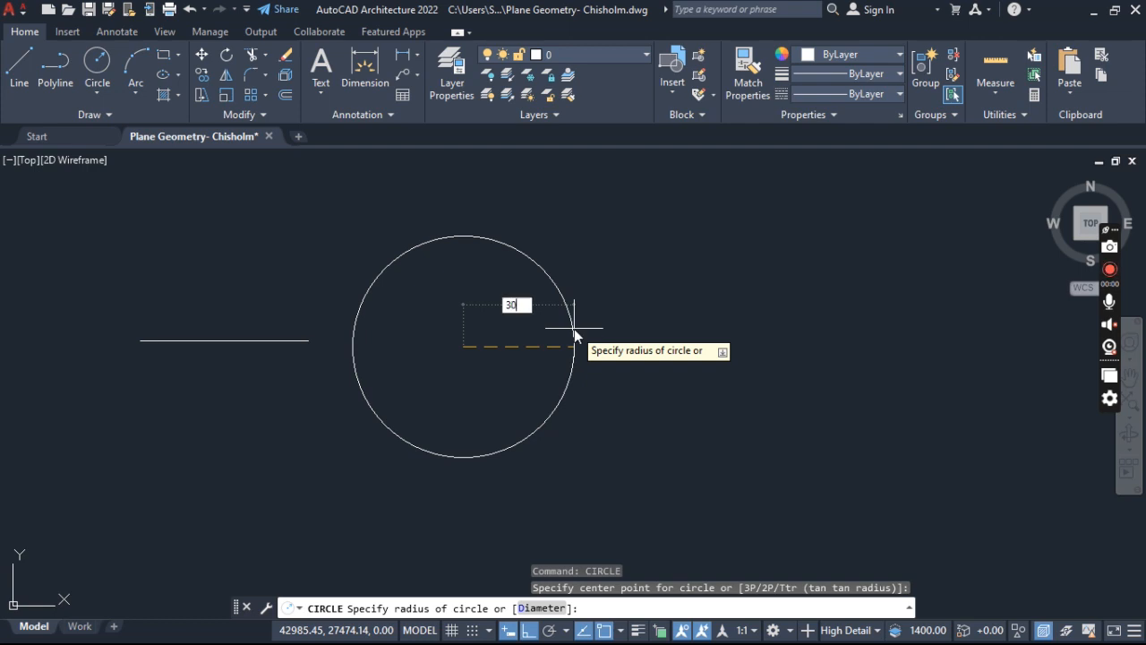
pyautogui.press('Return')
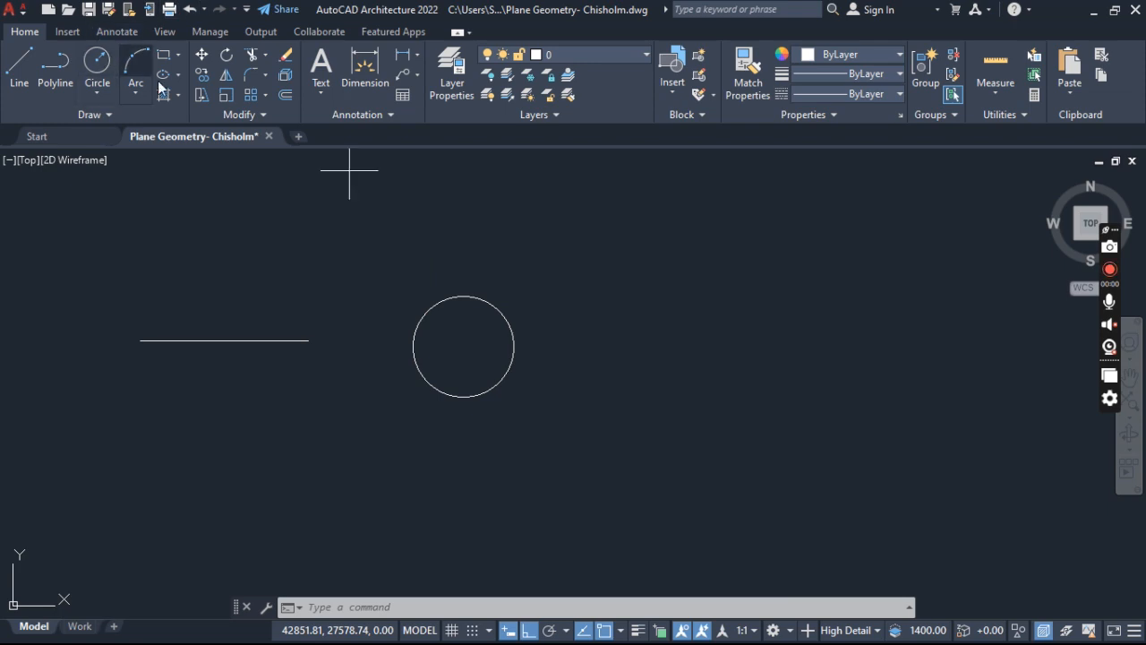
# - Draw a second circle to the right of the first one, using the Diameter option with a value of 60 mm
pyautogui.click(98, 62)
pyautogui.click(678, 351)
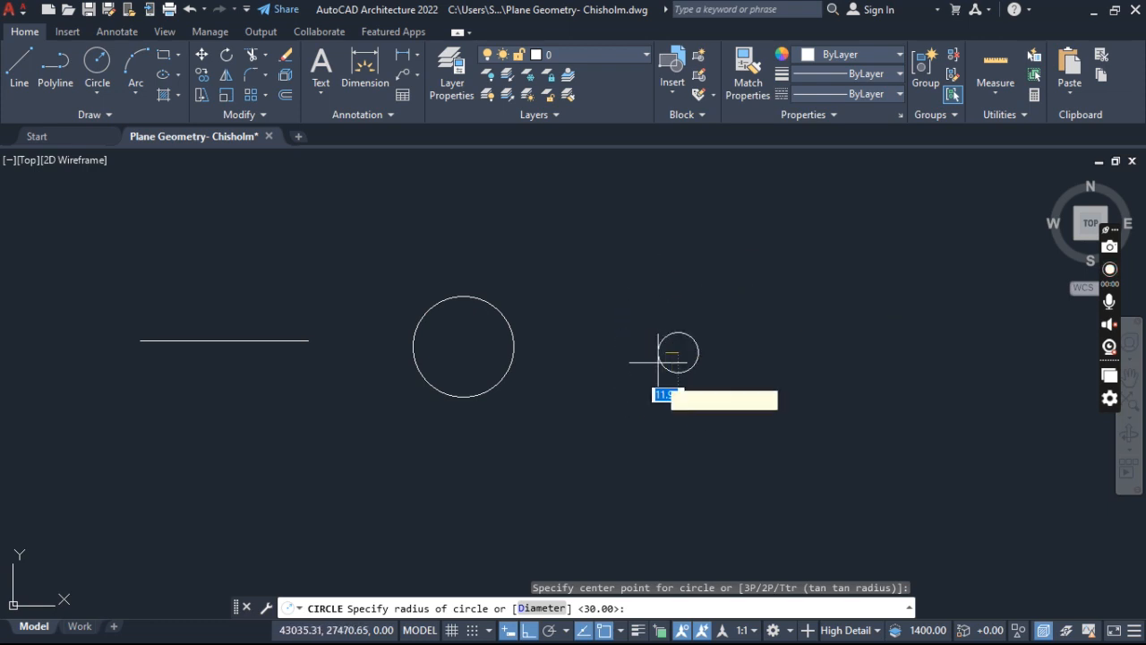
pyautogui.click(548, 607)
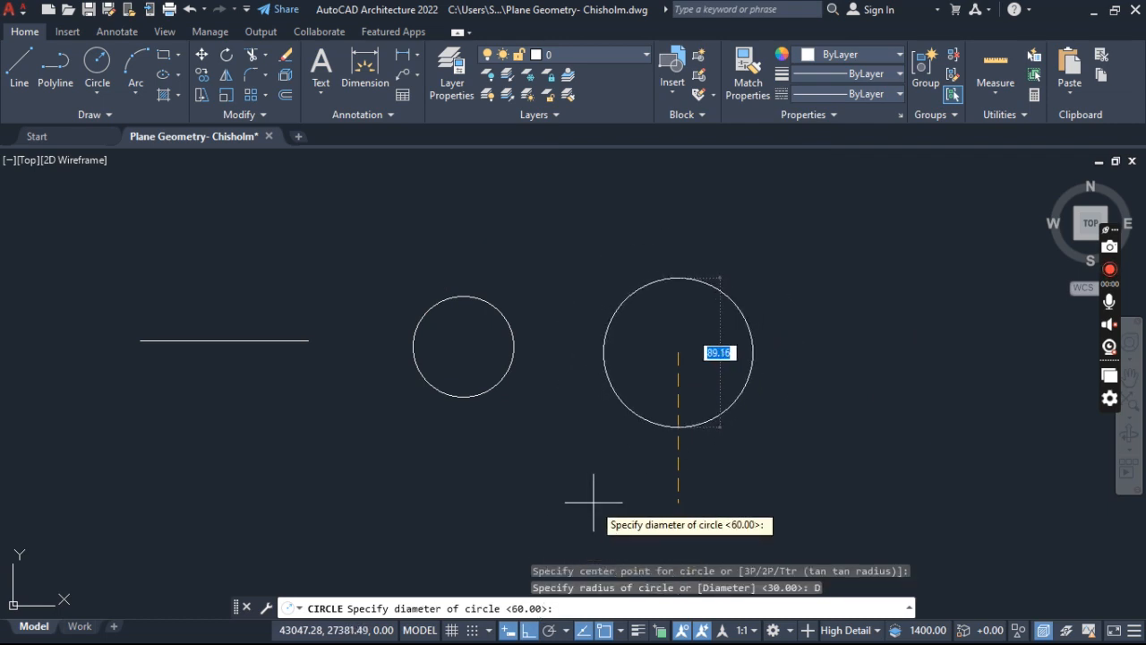
pyautogui.write('60')
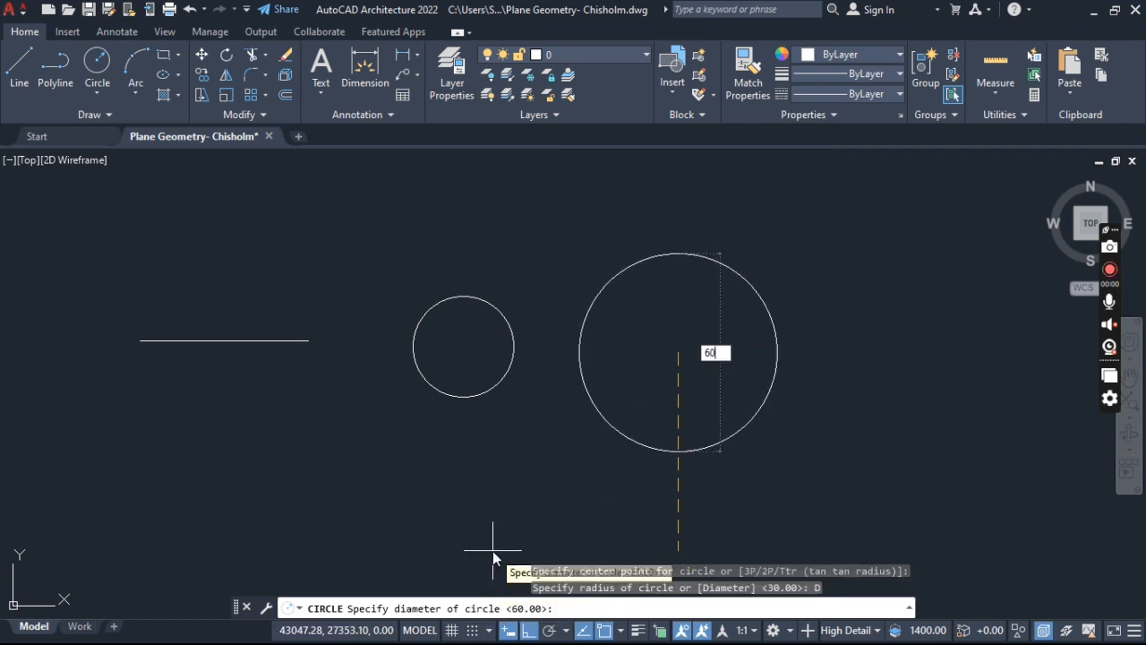
pyautogui.press('Return')
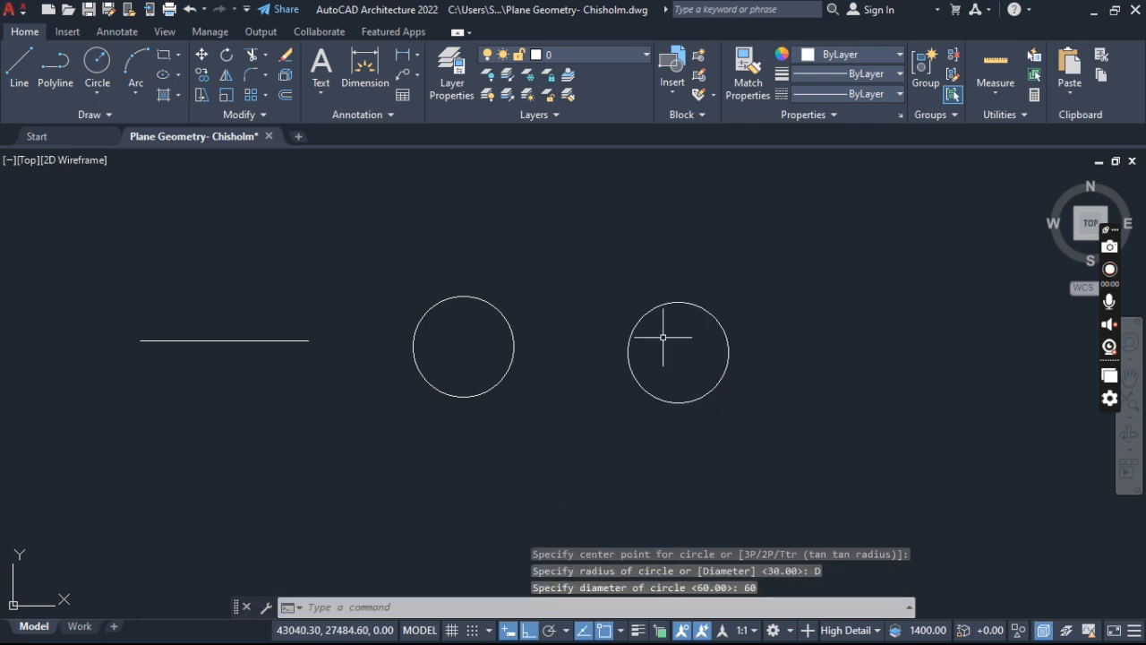
pyautogui.click(844, 231)
pyautogui.click(618, 417)
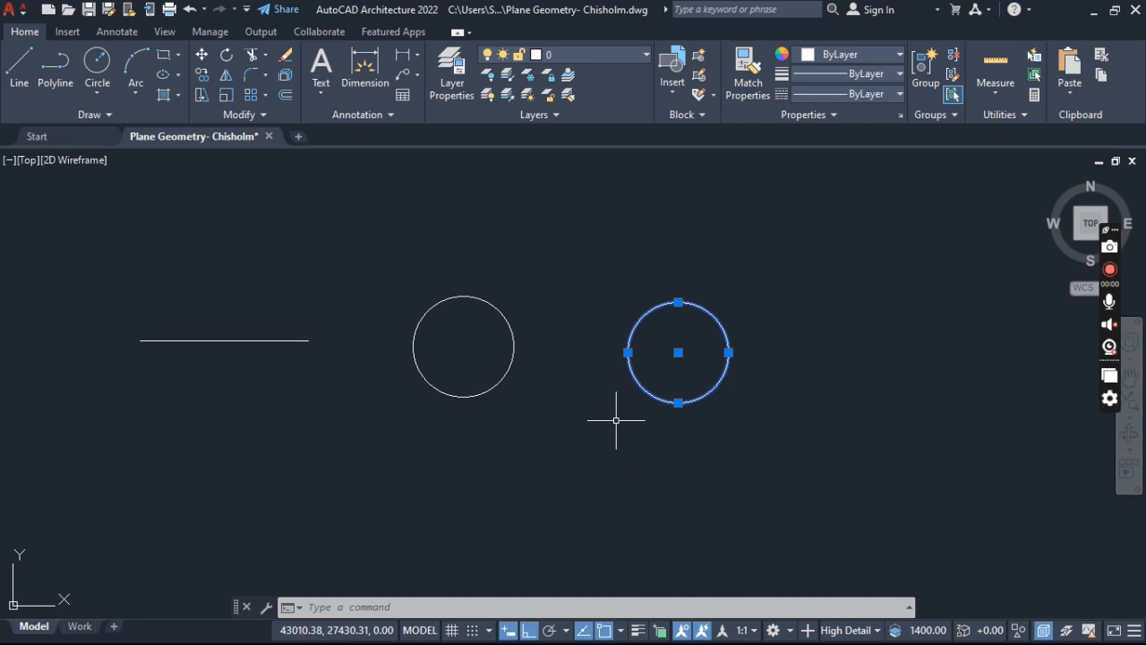
pyautogui.press('Escape')
pyautogui.press('Escape')
pyautogui.press('Escape')
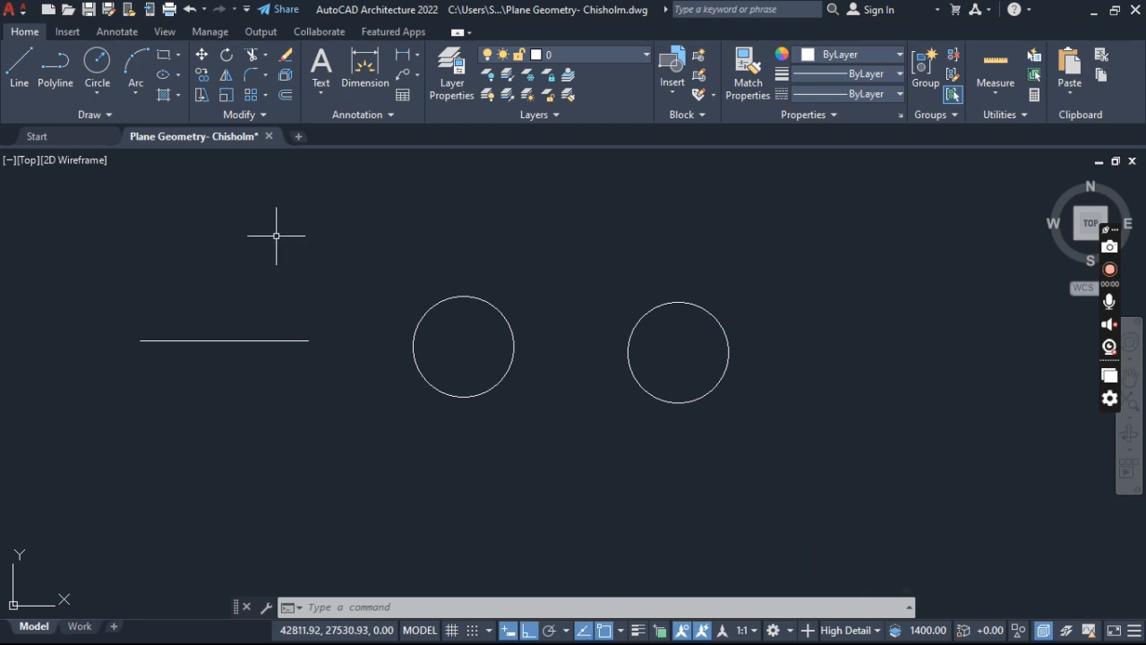
pyautogui.moveTo(273, 276)
pyautogui.mouseDown(button='middle')
pyautogui.moveTo(337, 296)
pyautogui.moveTo(368, 280)
pyautogui.mouseUp(button='middle')
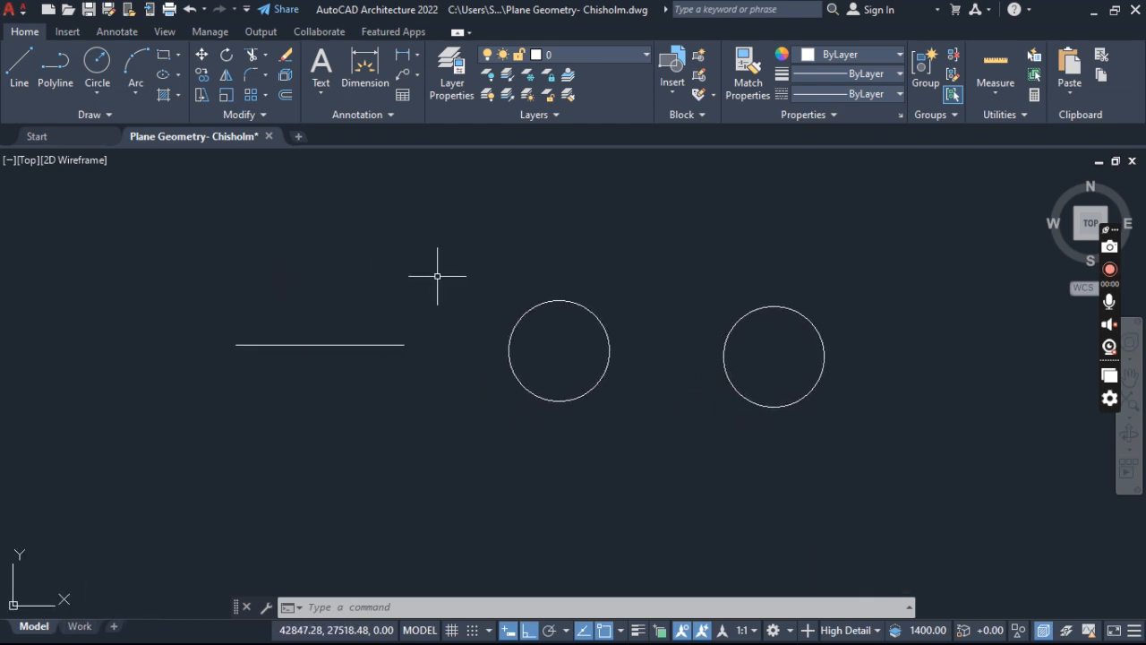
# - Select the second circle, the one farther from the line, and clear the selection
pyautogui.press('Escape')
pyautogui.press('Escape')
pyautogui.press('Escape')
pyautogui.moveTo(435, 251)
pyautogui.mouseDown(button='middle')
pyautogui.moveTo(339, 283)
pyautogui.moveTo(352, 220)
pyautogui.mouseUp(button='middle')
pyautogui.scroll(-2, 339, 283)
pyautogui.moveTo(610, 237); pyautogui.dragTo(609, 268, button='middle')
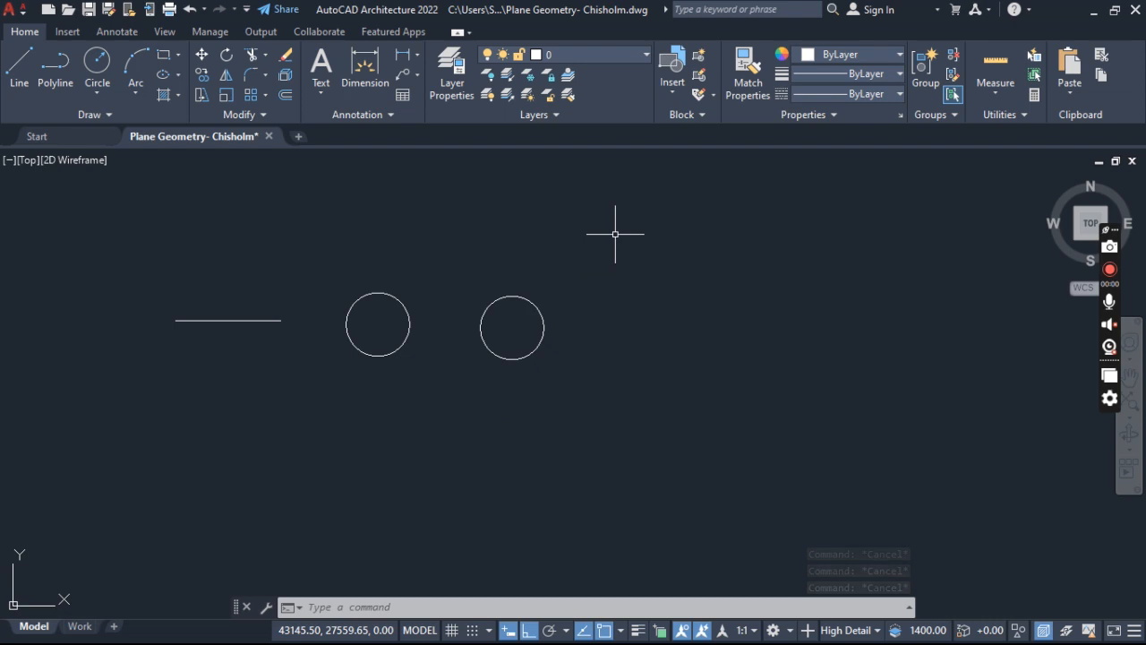
pyautogui.click(531, 303)
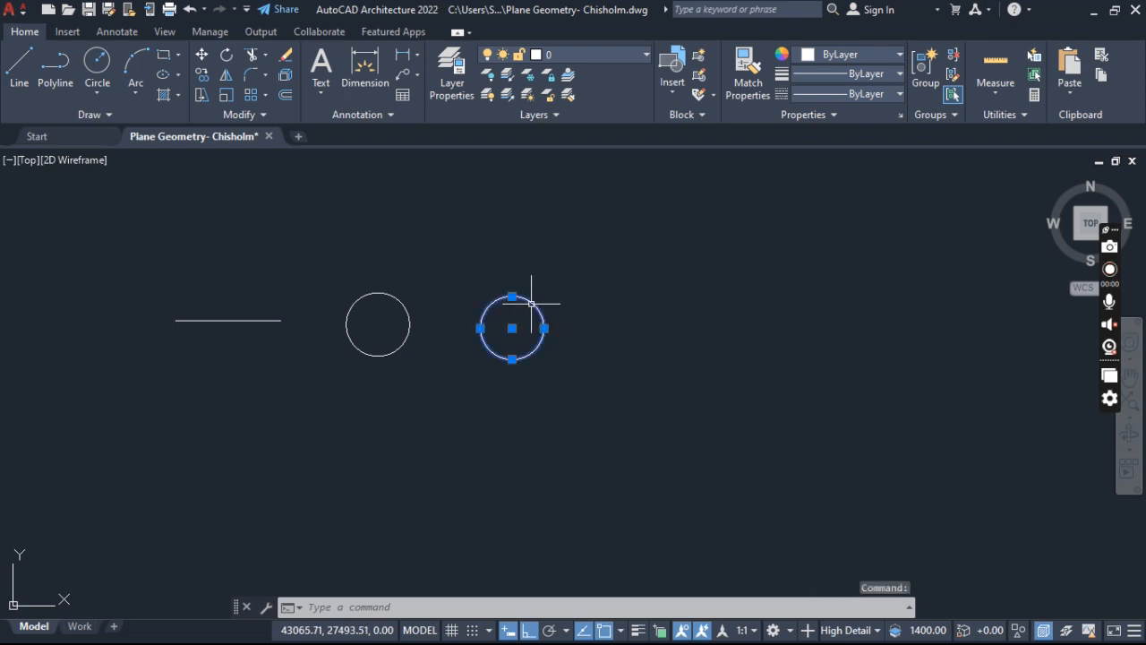
pyautogui.press('Escape')
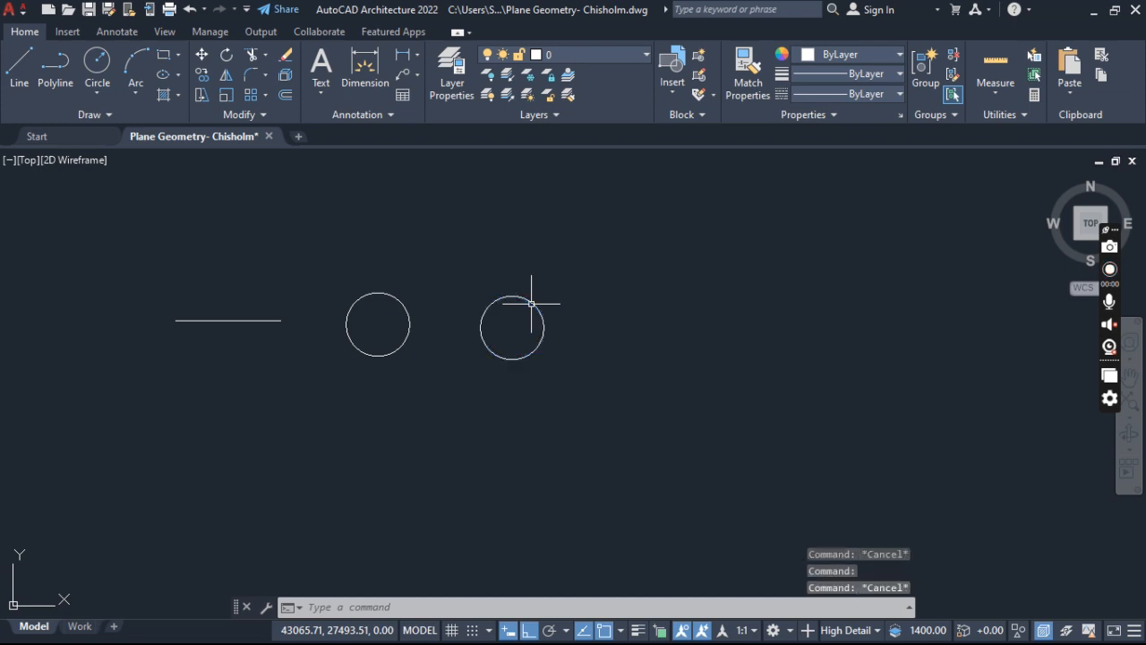
# - Move the second circle by its center farther from the first circle along the row, with ortho mode turned off
pyautogui.click(531, 303)
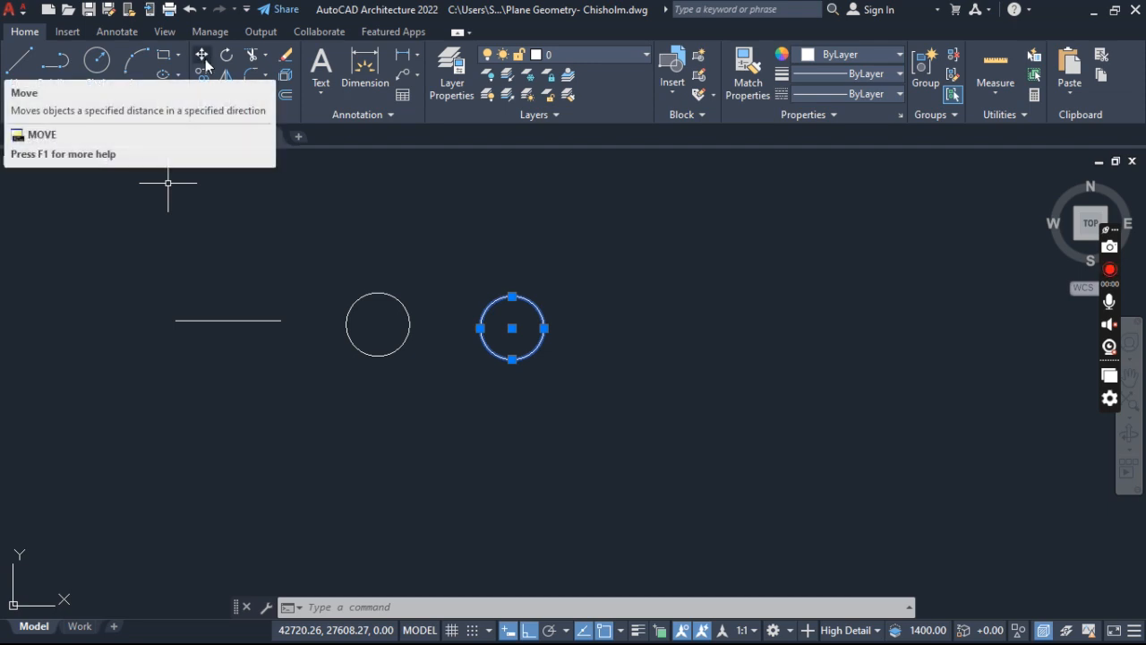
pyautogui.write('MOVE')
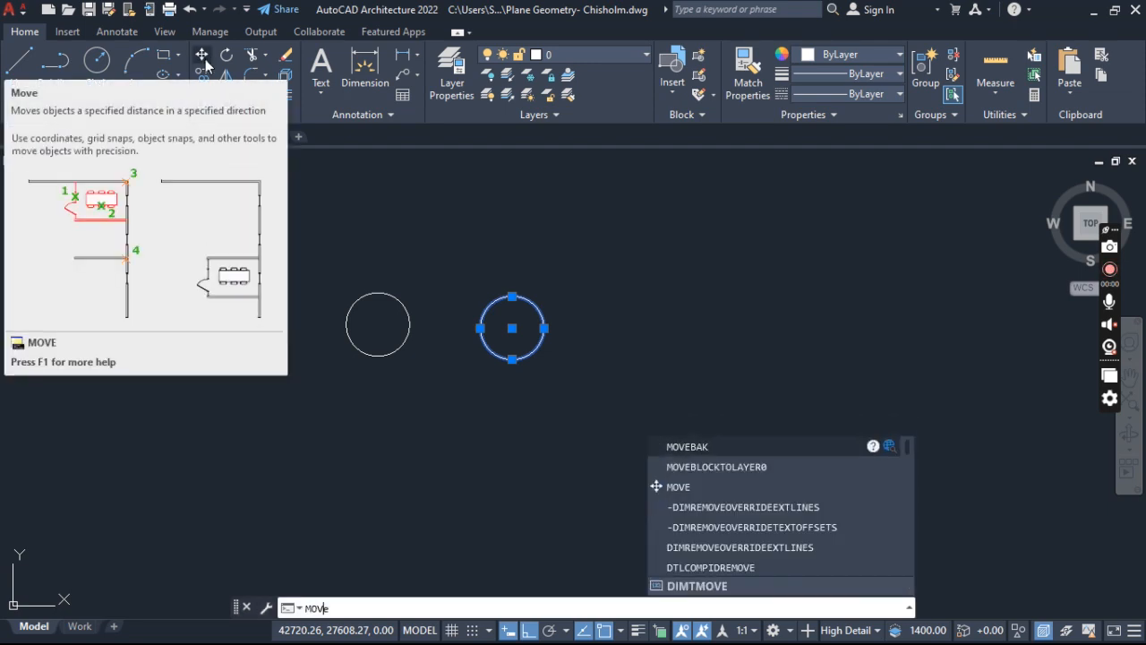
pyautogui.press('Return')
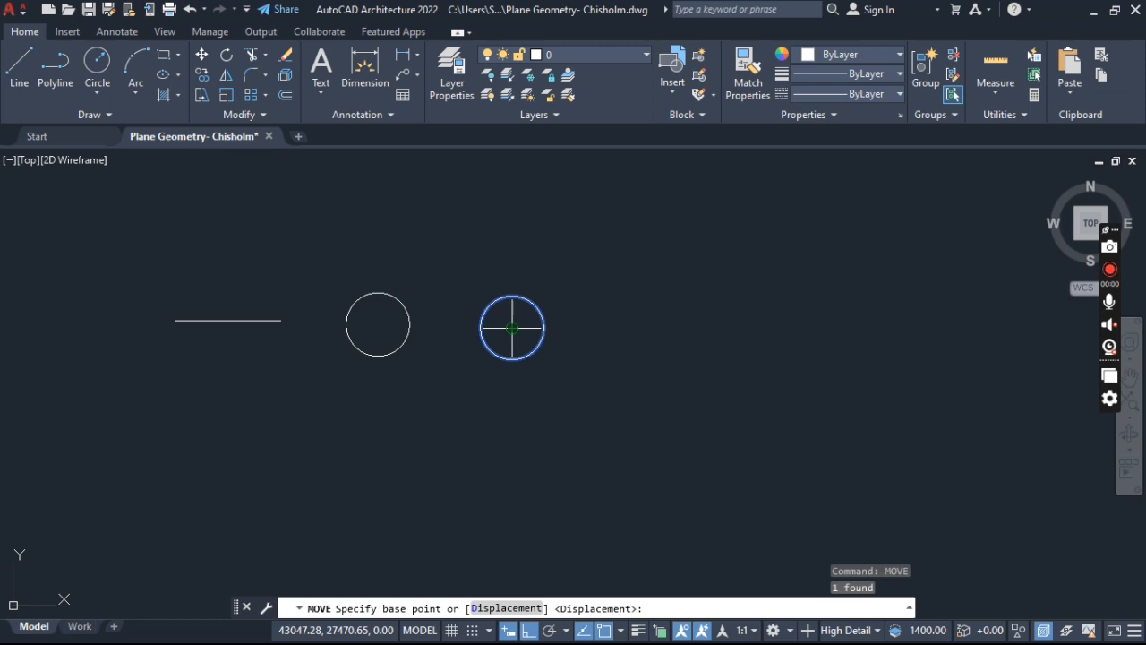
pyautogui.click(513, 328)
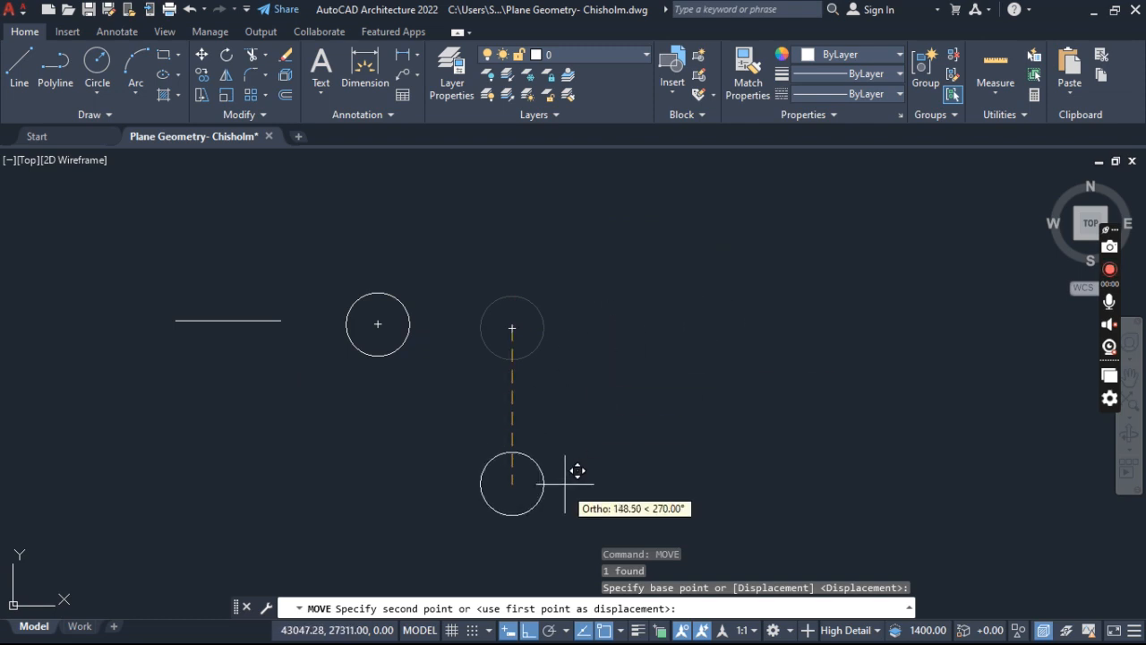
pyautogui.click(529, 630)
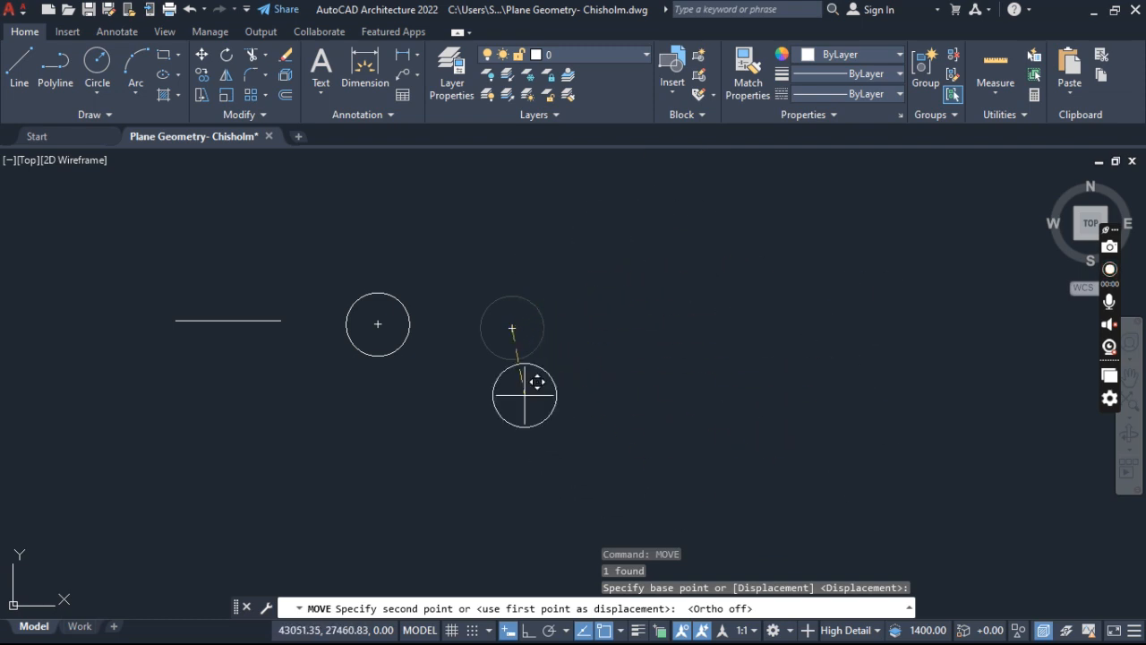
pyautogui.click(837, 308)
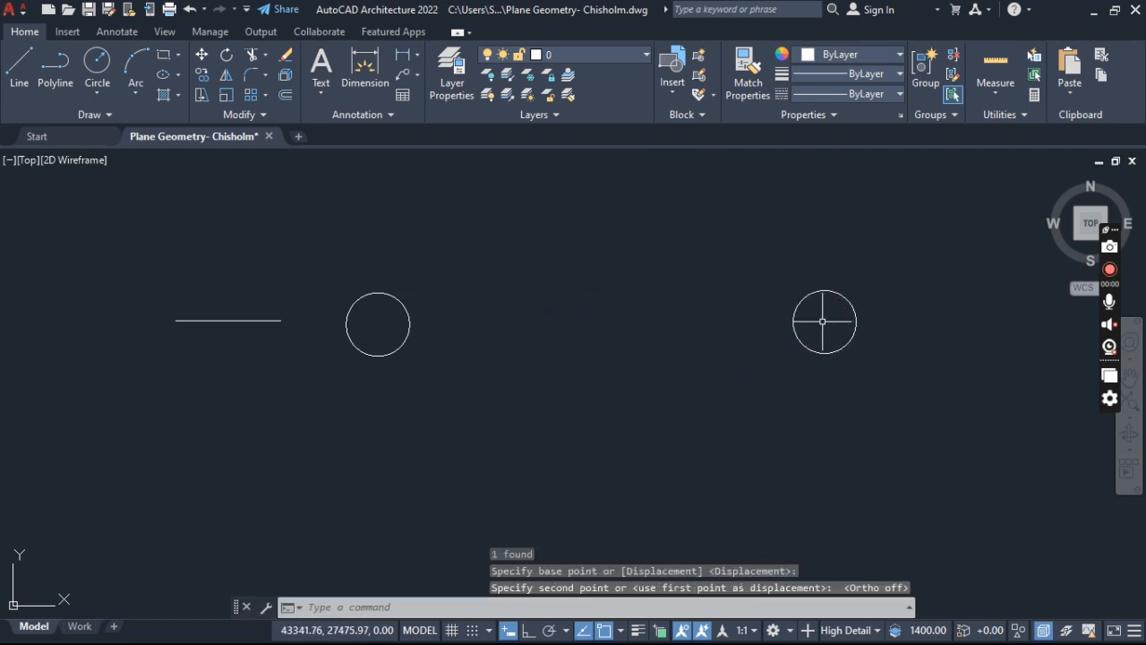
pyautogui.press('Escape')
pyautogui.press('Escape')
# - Select the moved circle with a crossing window drawn fully around it, and clear the selection
pyautogui.moveTo(456, 281); pyautogui.dragTo(335, 282, button='middle')
pyautogui.scroll(-4, 348, 287)
pyautogui.scroll(6, 481, 313)
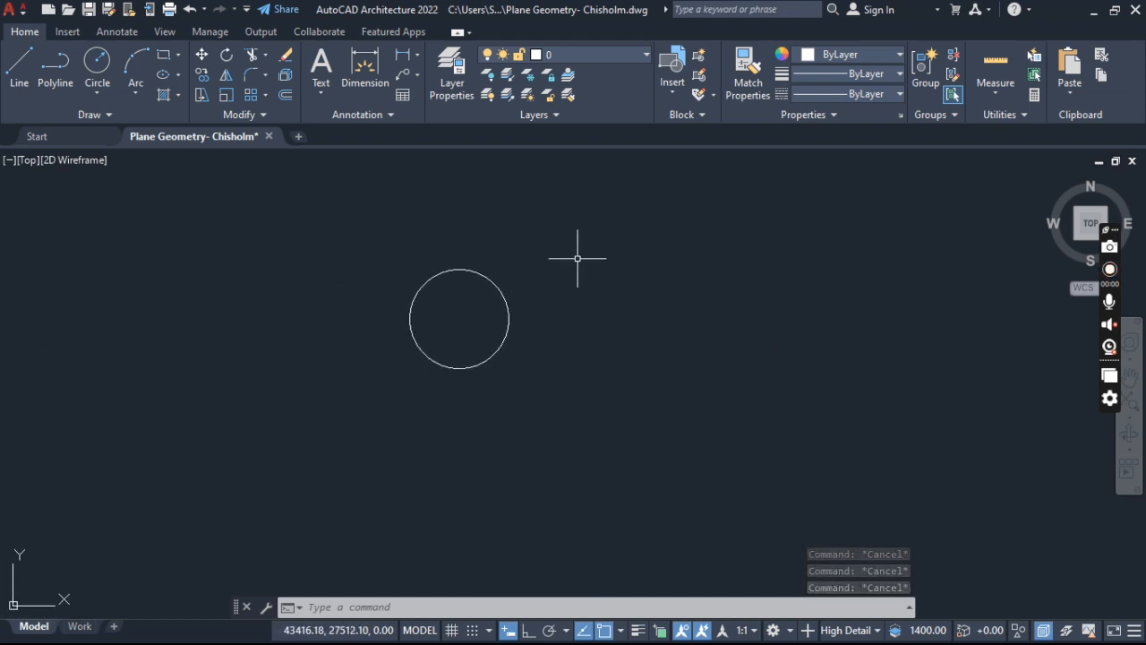
pyautogui.click(589, 227)
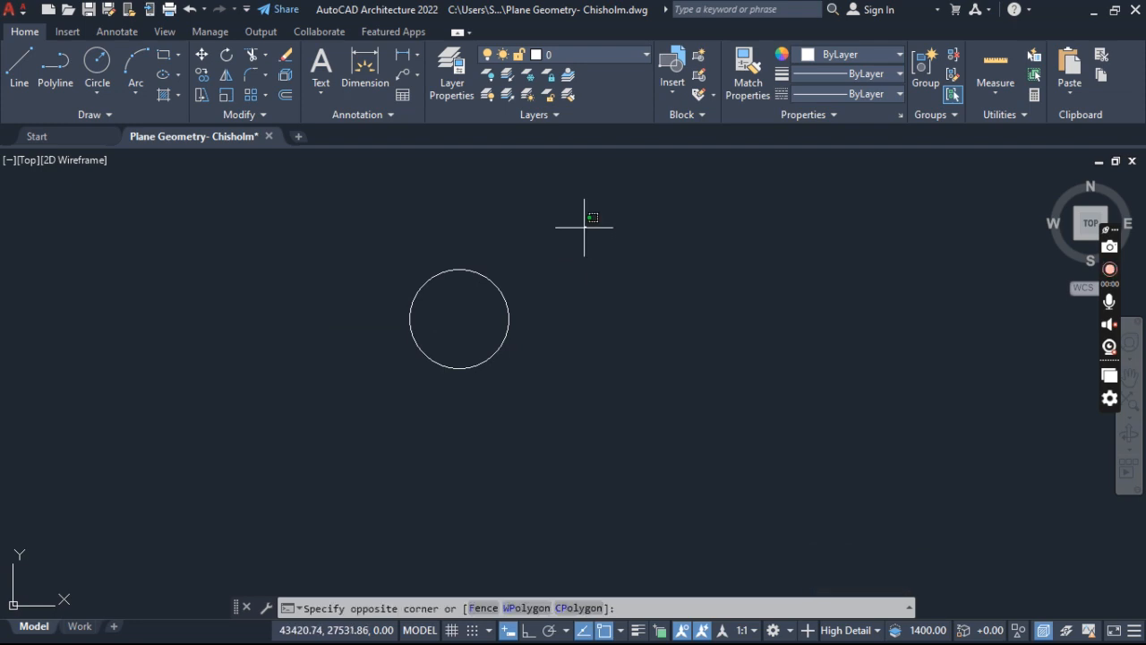
pyautogui.click(332, 454)
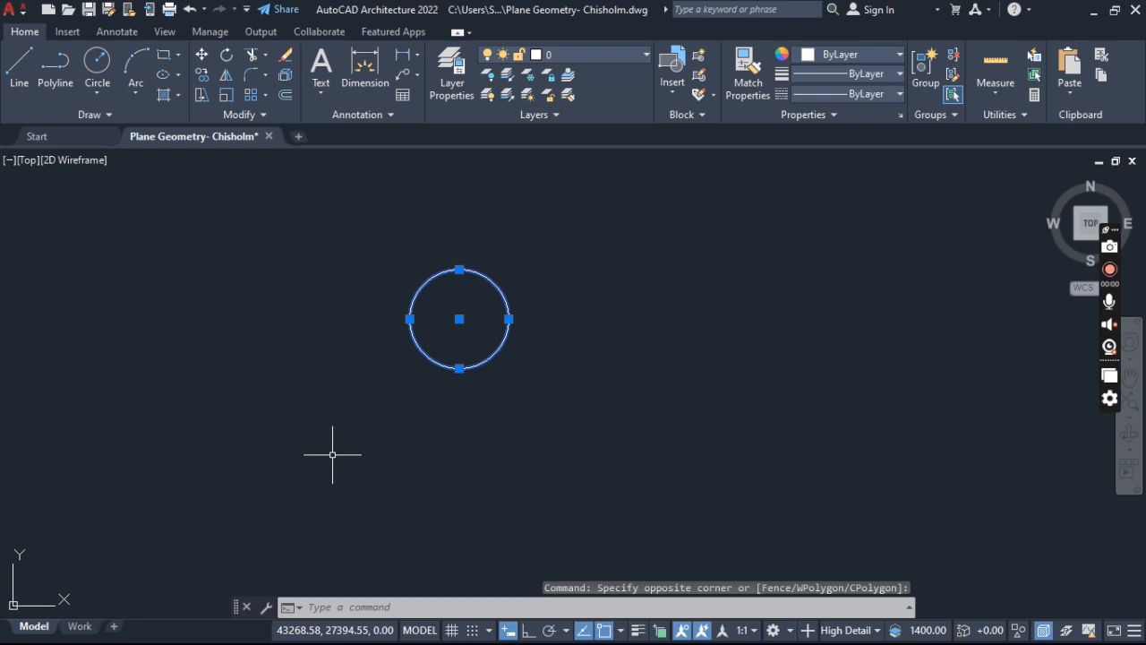
pyautogui.press('Escape')
pyautogui.press('Escape')
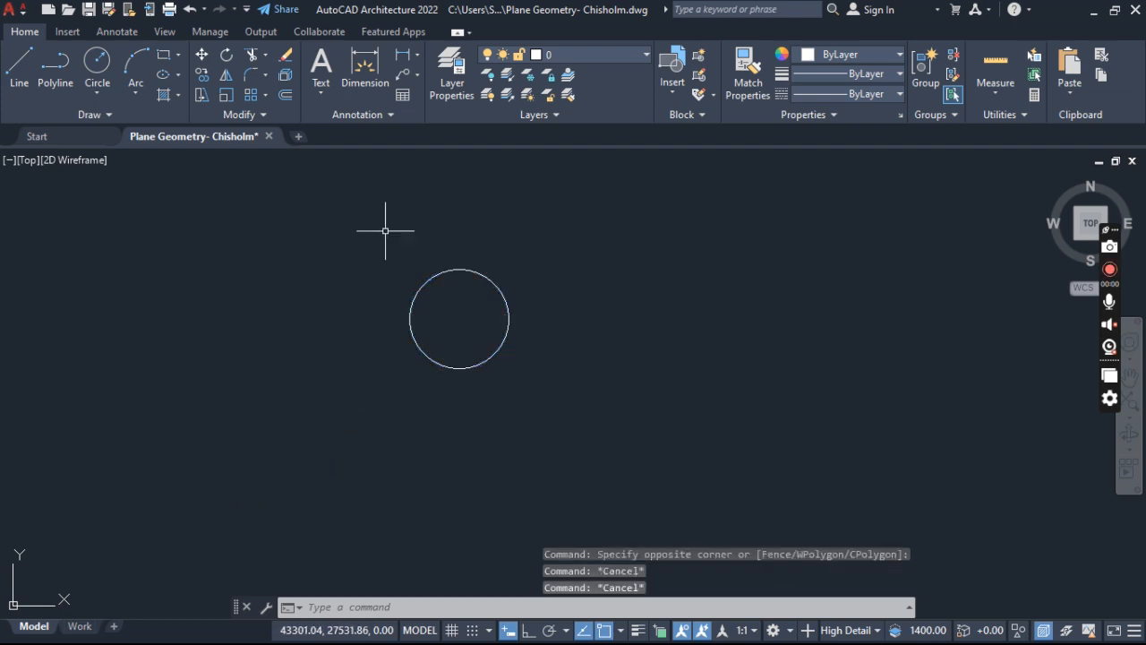
# - Select the moved circle with an enclosing left-to-right window selection, and clear the selection
pyautogui.click(339, 217)
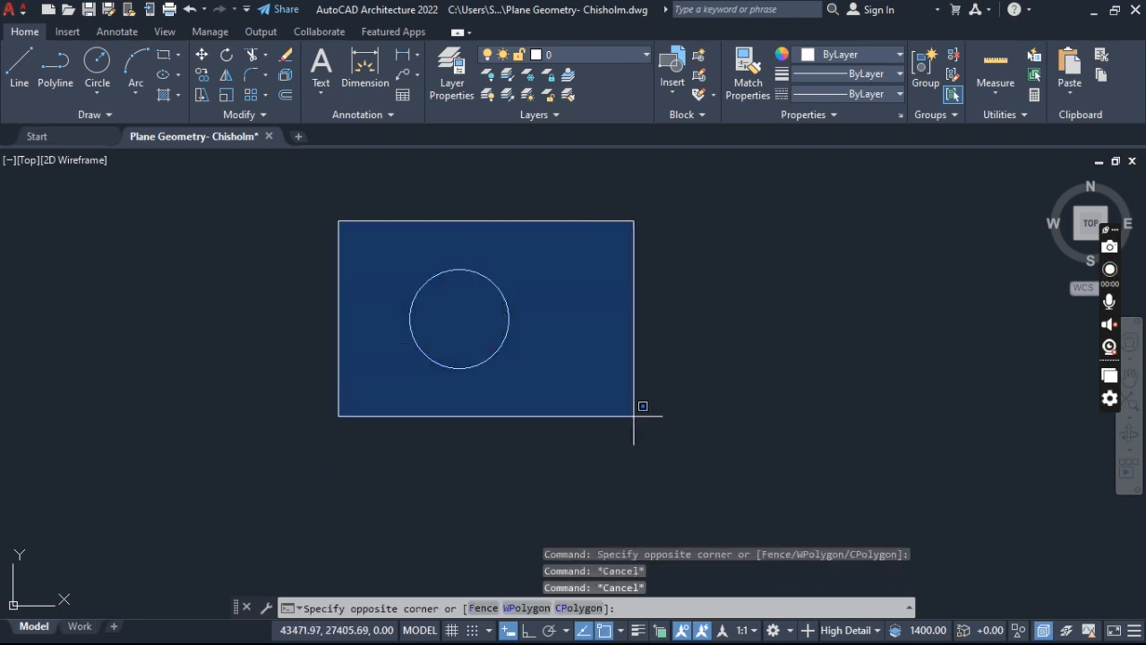
pyautogui.click(646, 463)
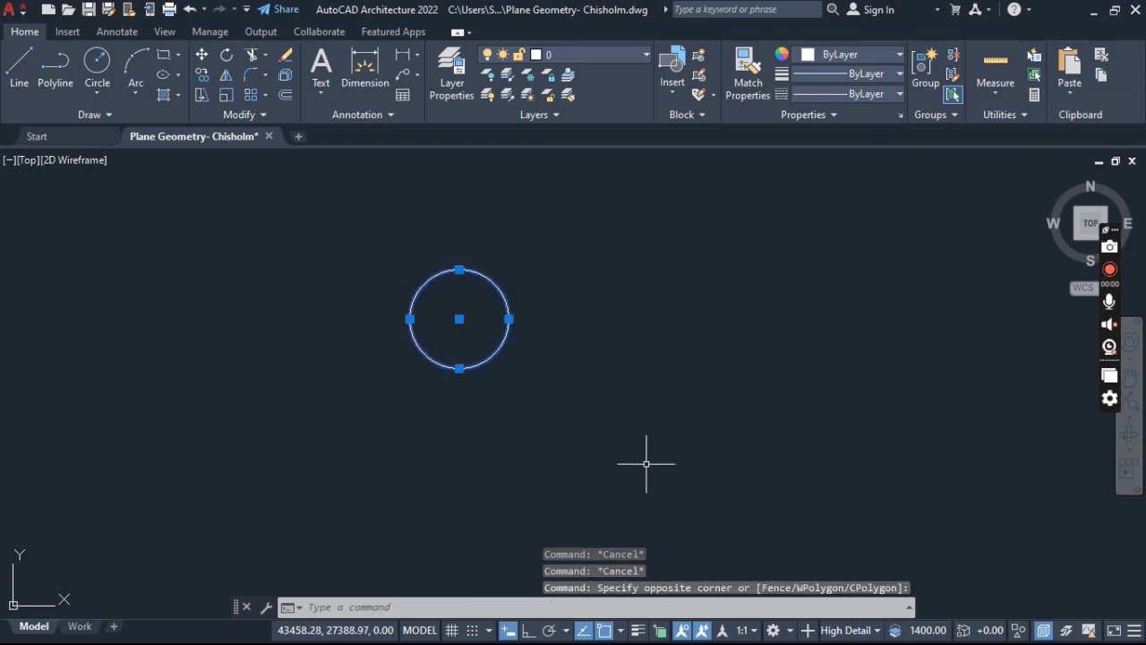
pyautogui.press('Escape')
pyautogui.press('Escape')
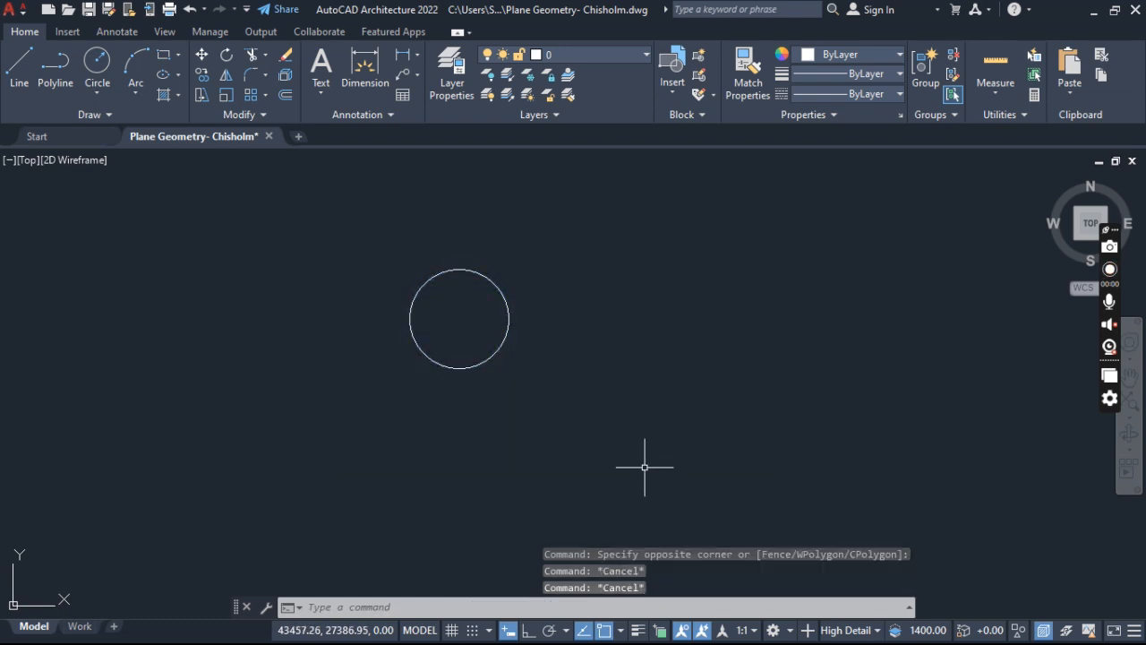
# - Select the moved circle with a crossing window that covers only part of it, and clear the selection
pyautogui.scroll(-4, 583, 366)
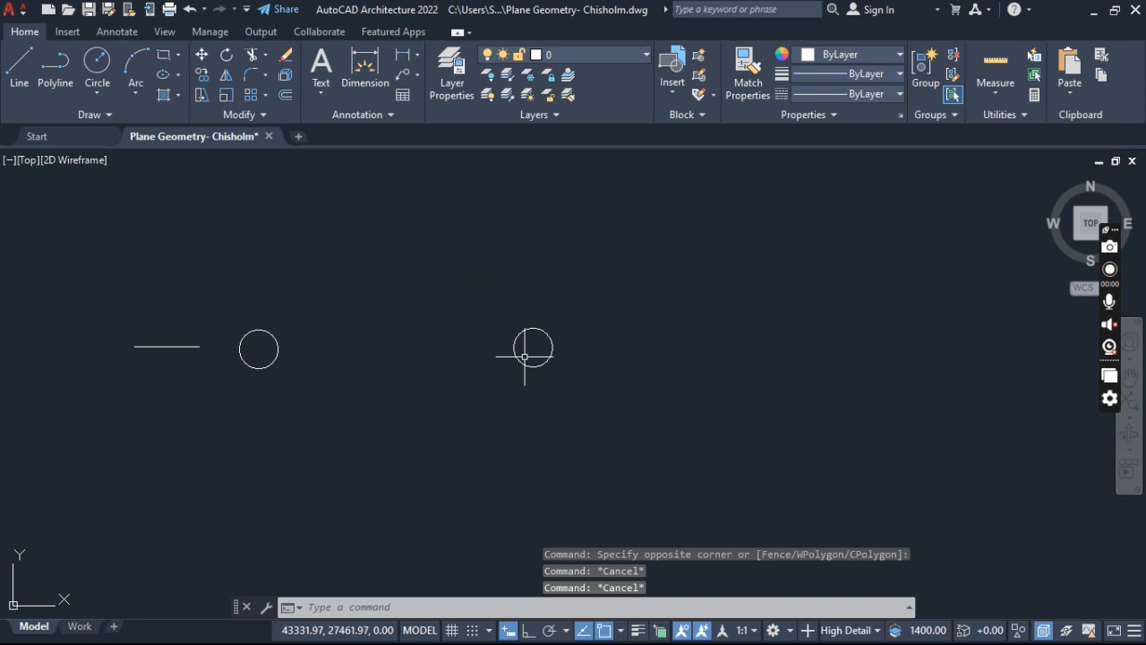
pyautogui.scroll(4, 527, 359)
pyautogui.scroll(-2, 525, 341)
pyautogui.moveTo(525, 341); pyautogui.dragTo(521, 323, button='middle')
pyautogui.click(618, 266)
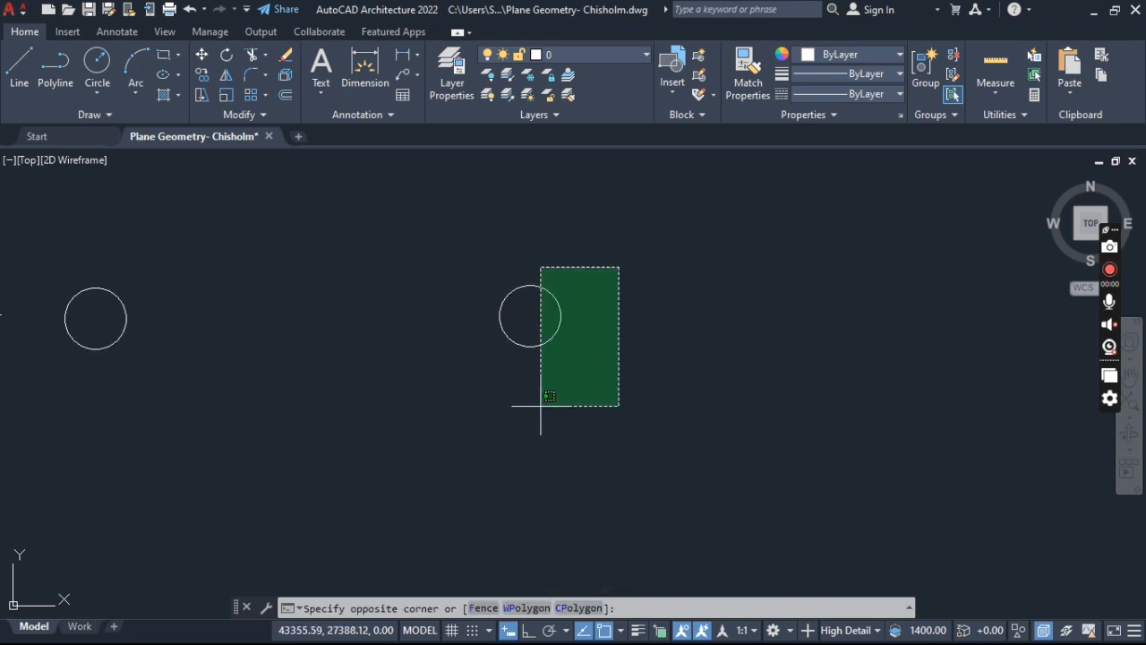
pyautogui.click(541, 406)
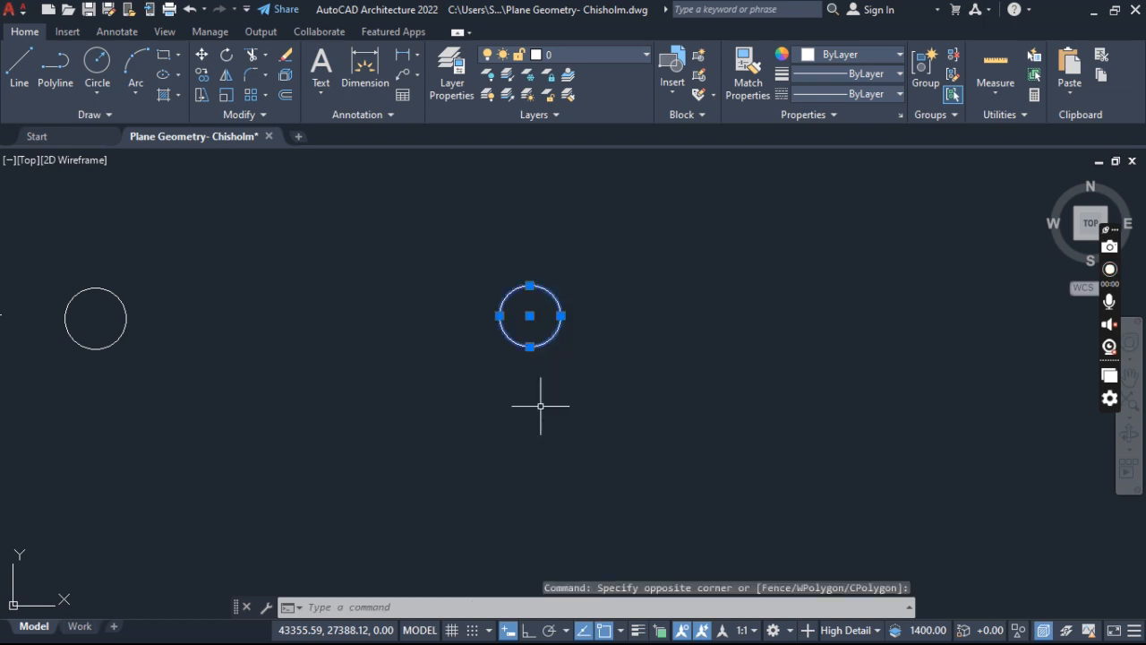
pyautogui.press('Escape')
pyautogui.press('Escape')
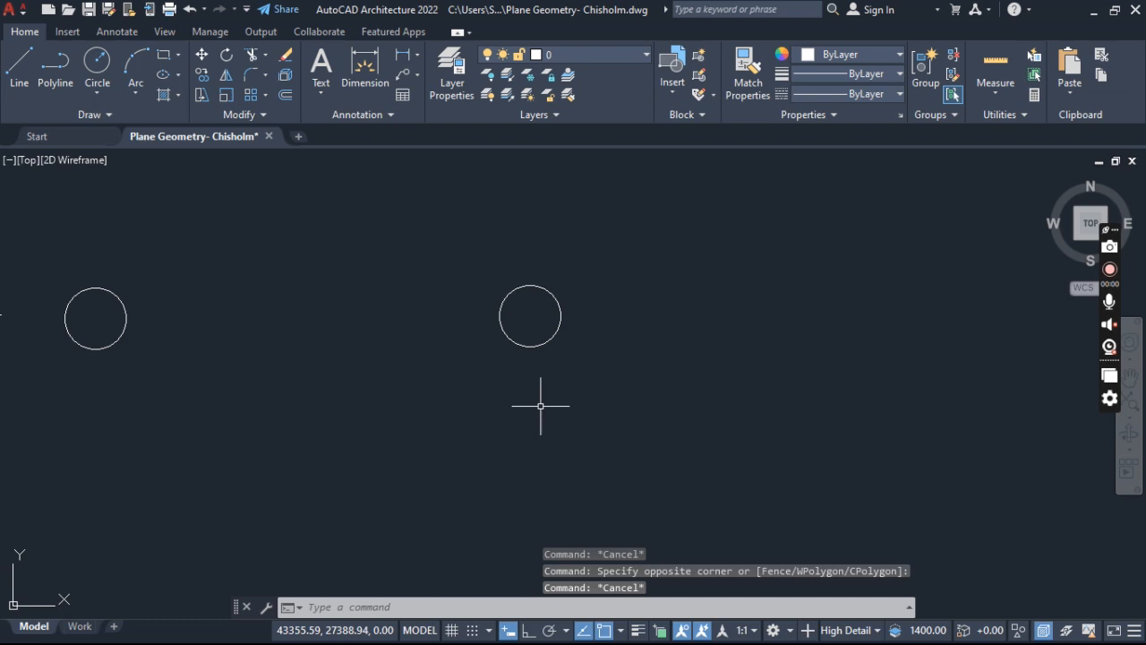
# - Try a left-to-right window over part of the moved circle, then around the whole circle, and clear the selection
pyautogui.click(473, 261)
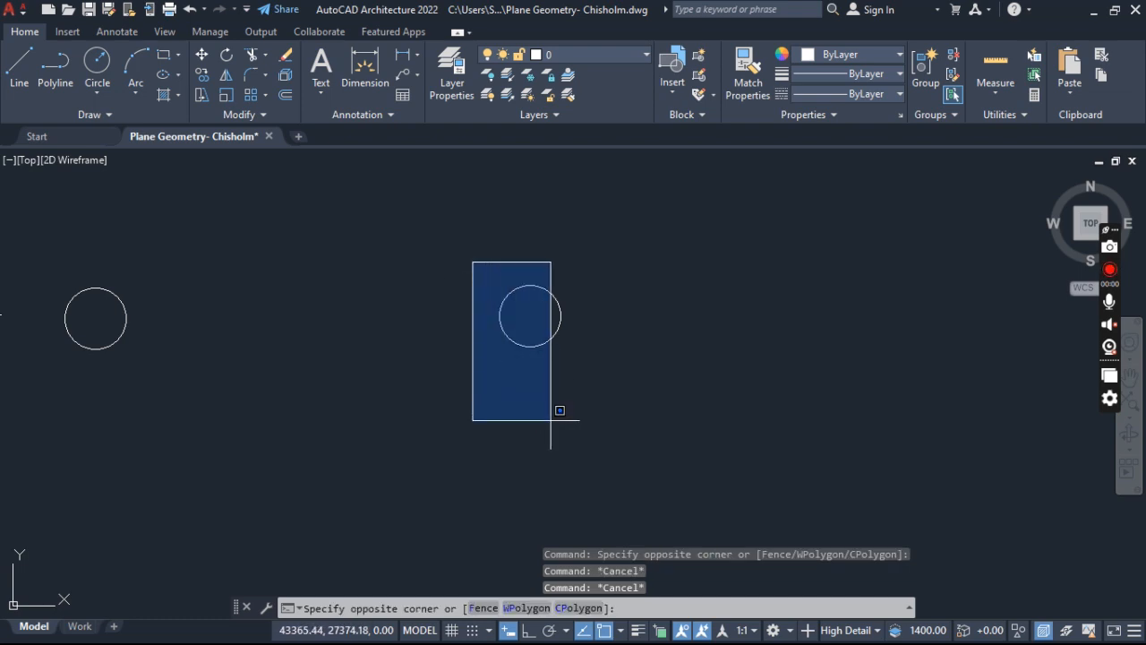
pyautogui.click(537, 406)
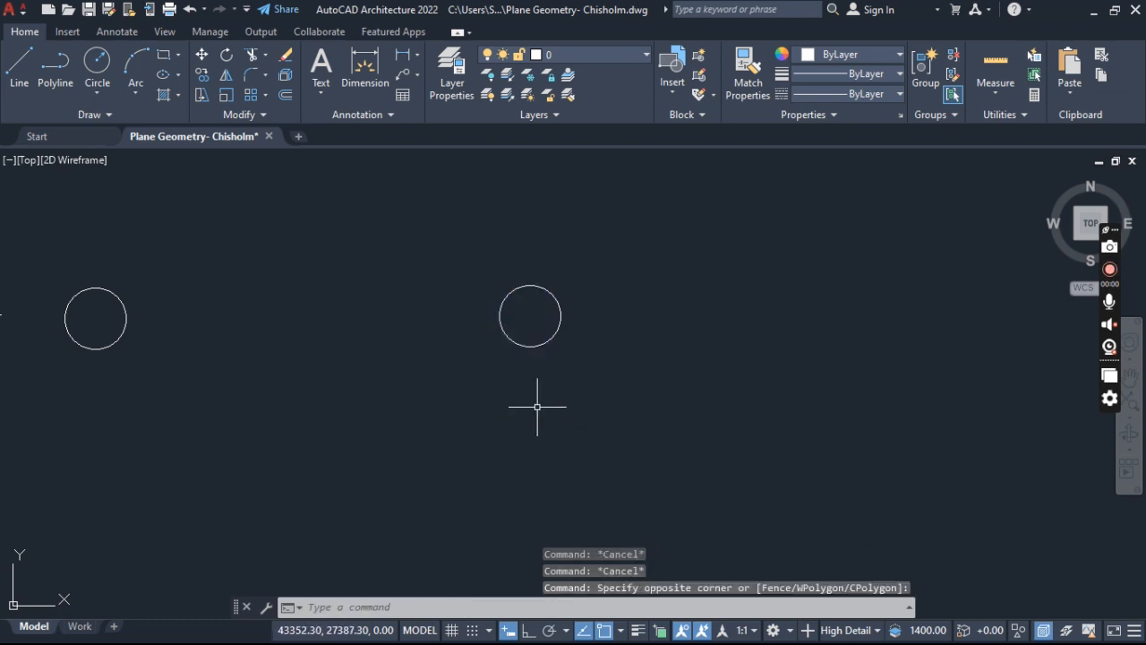
pyautogui.click(456, 236)
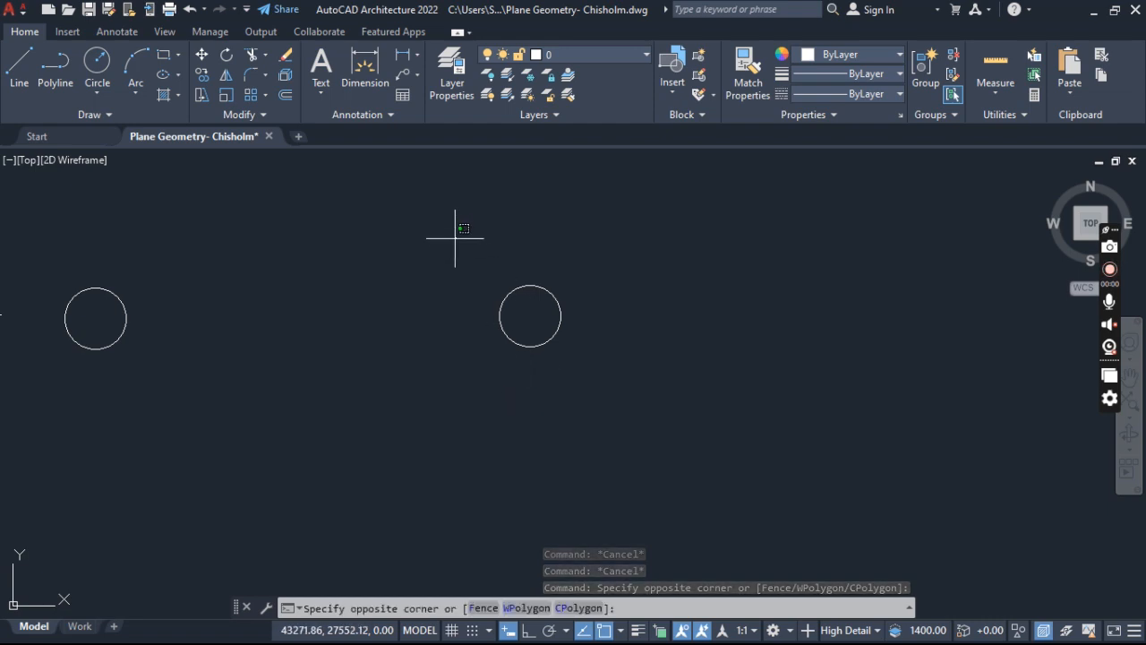
pyautogui.click(601, 393)
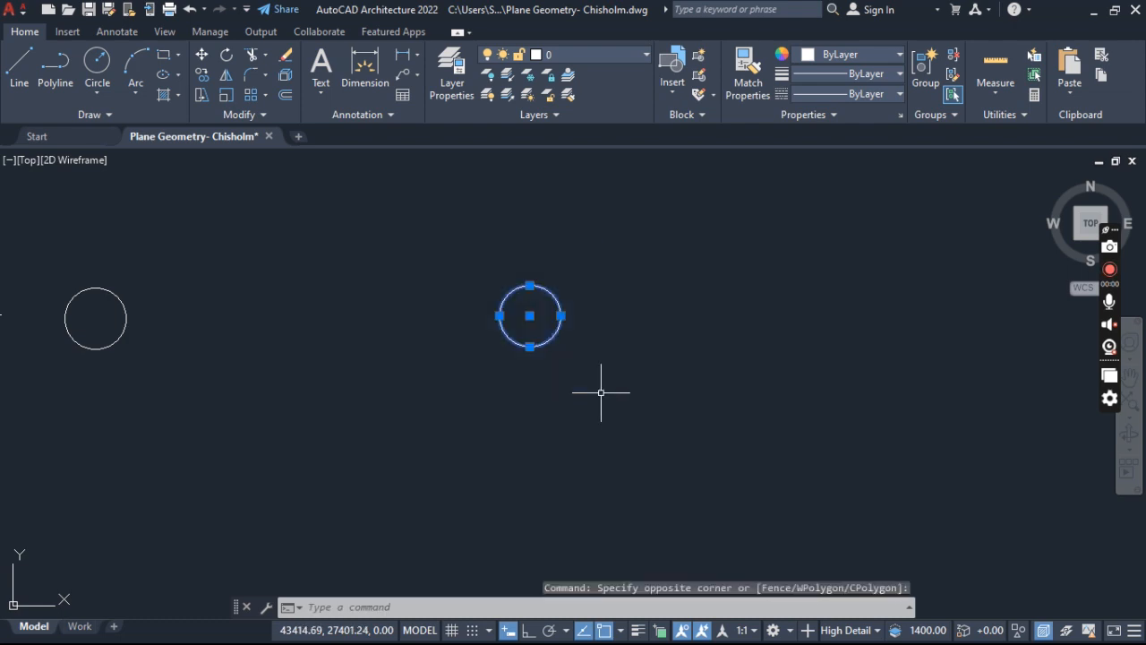
pyautogui.press('Escape')
pyautogui.press('Escape')
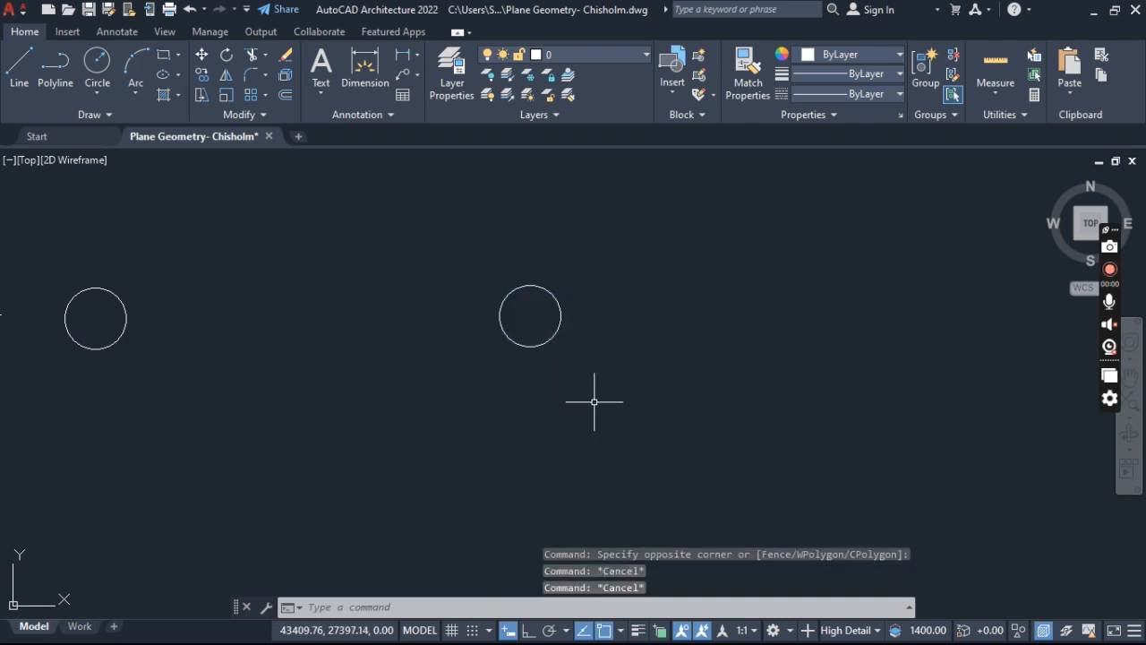
# - Select the moved circle with a crossing window that touches only its outer edge, and clear the selection
pyautogui.click(636, 250)
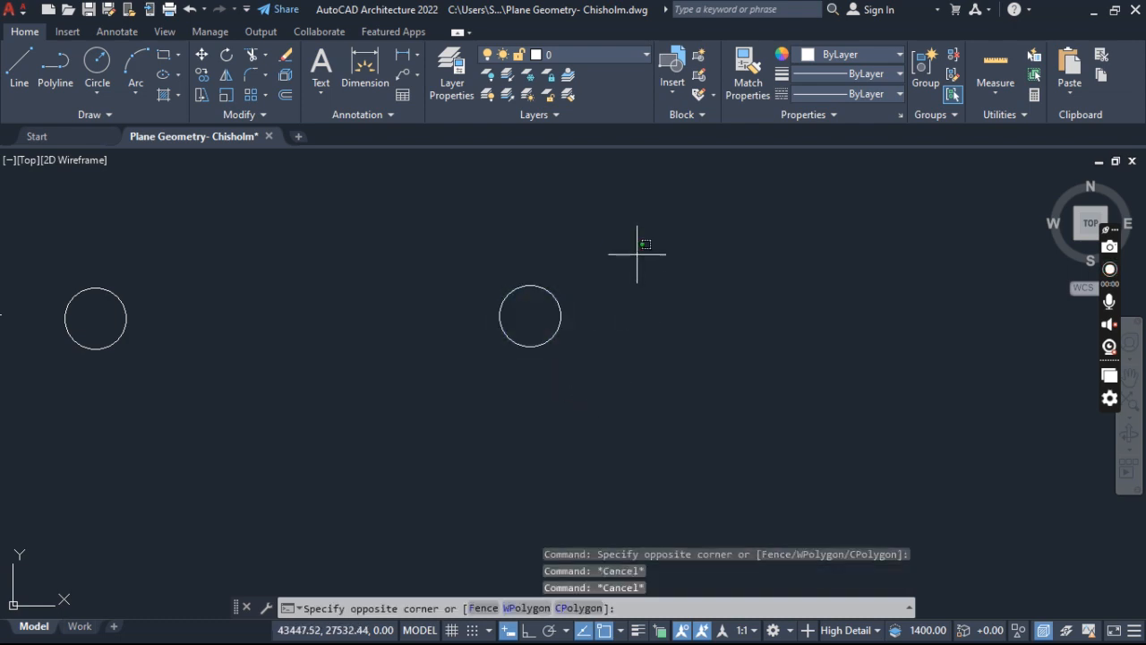
pyautogui.click(558, 391)
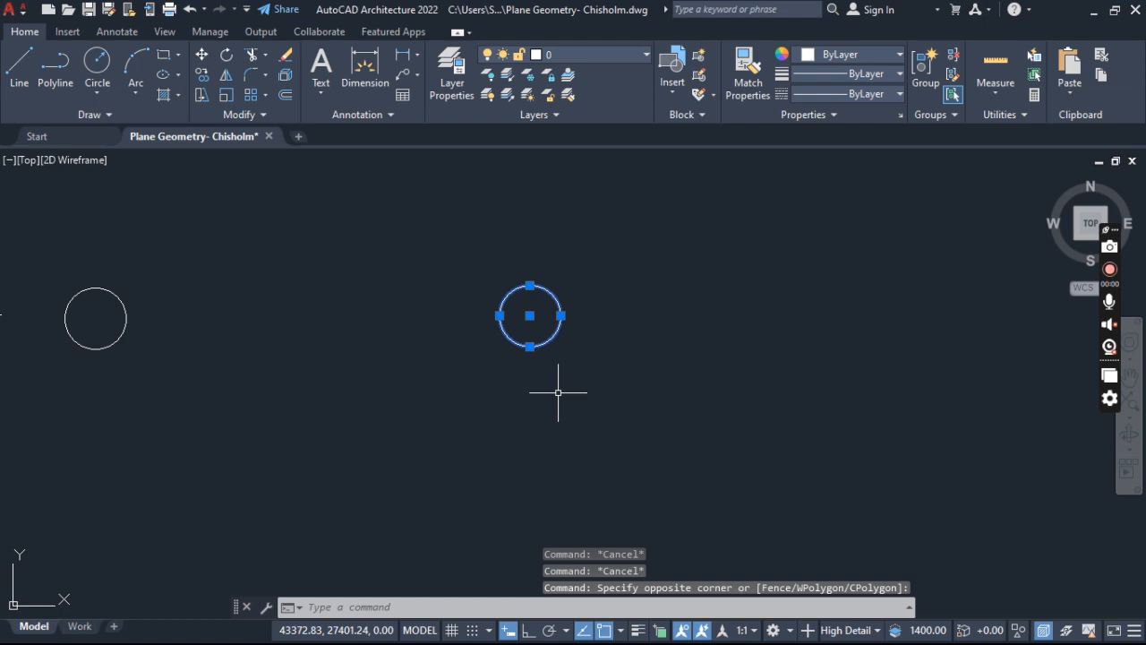
pyautogui.press('Escape')
pyautogui.press('Escape')
pyautogui.press('Escape')
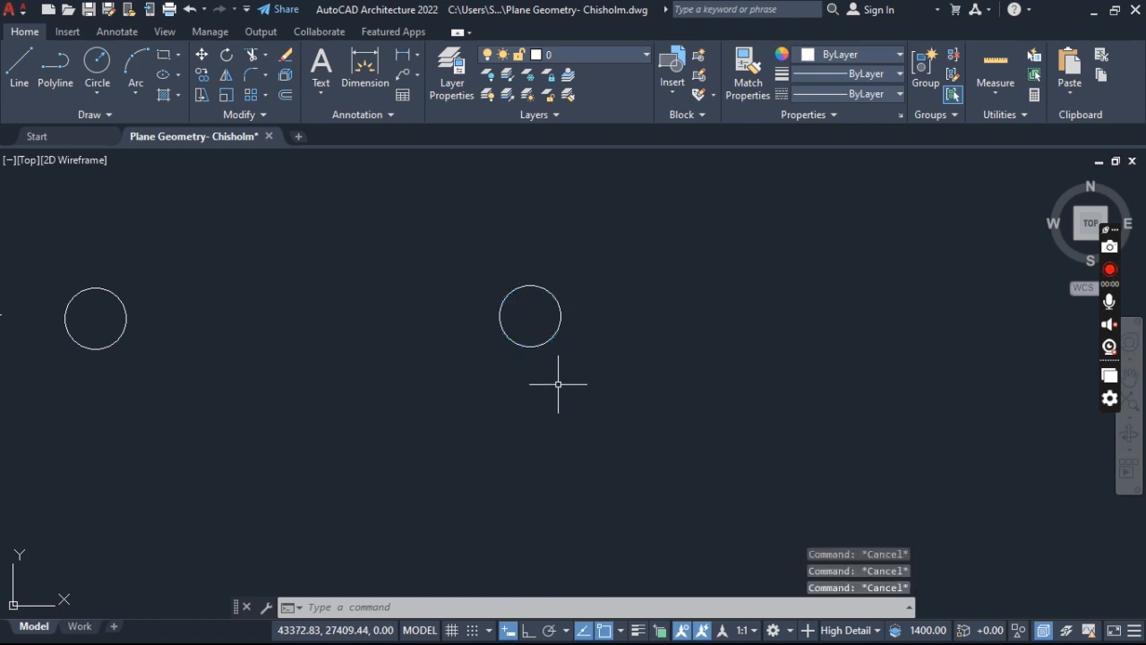
# - Try to move the line and both circles together, selected by a crossing window, from a base point below the first circle
pyautogui.scroll(-2, 570, 363)
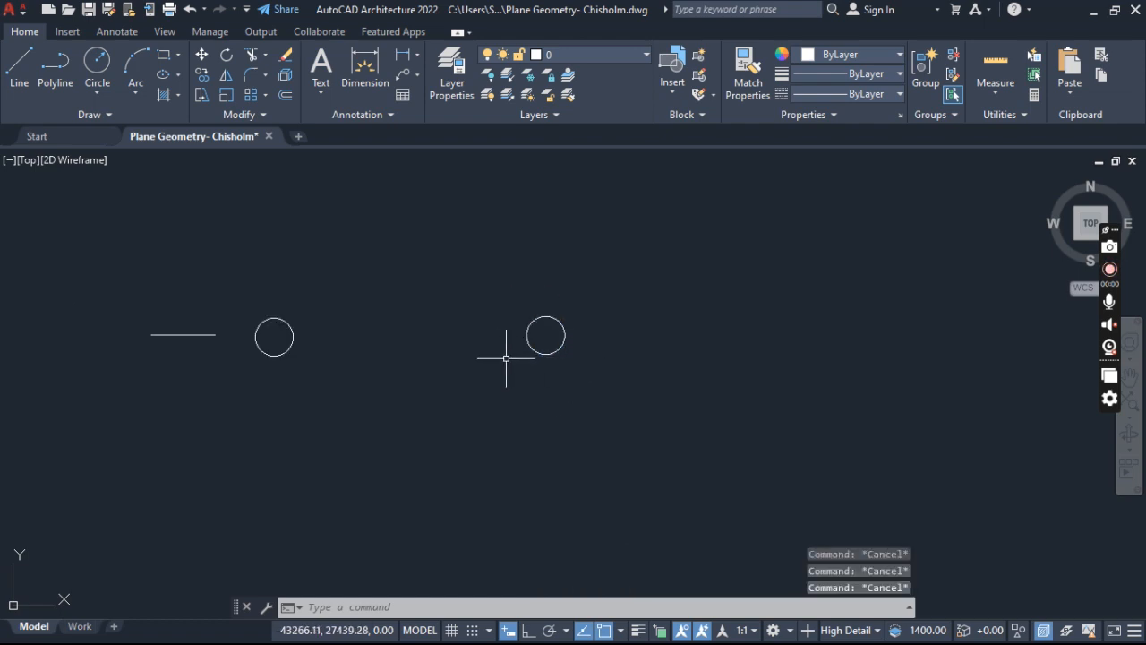
pyautogui.click(688, 212)
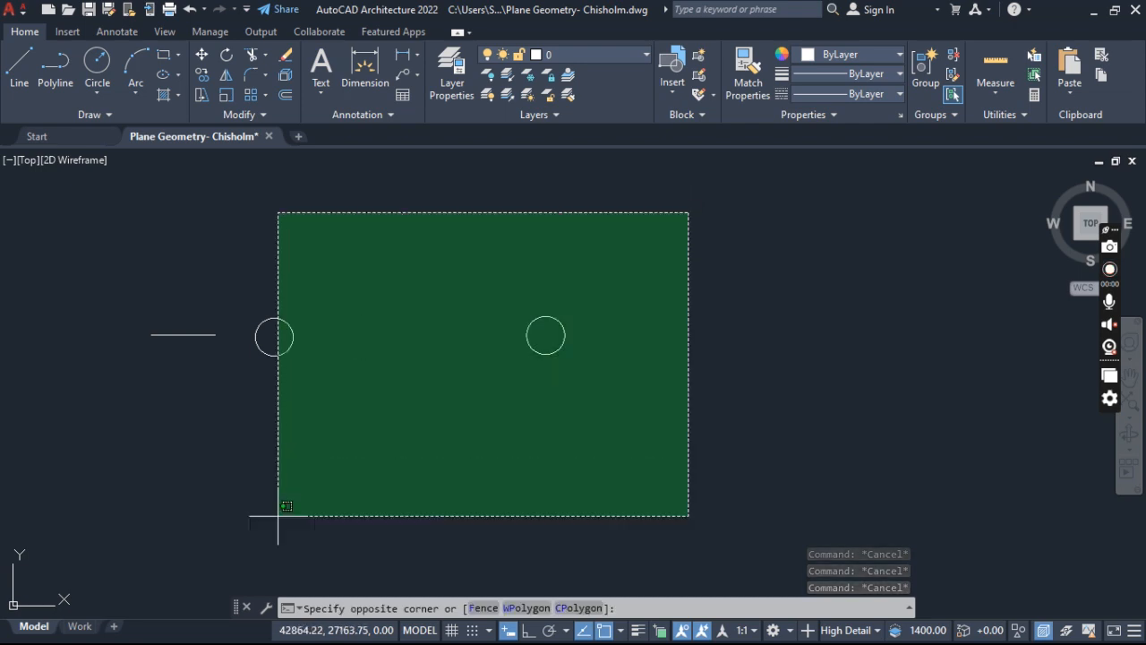
pyautogui.click(198, 555)
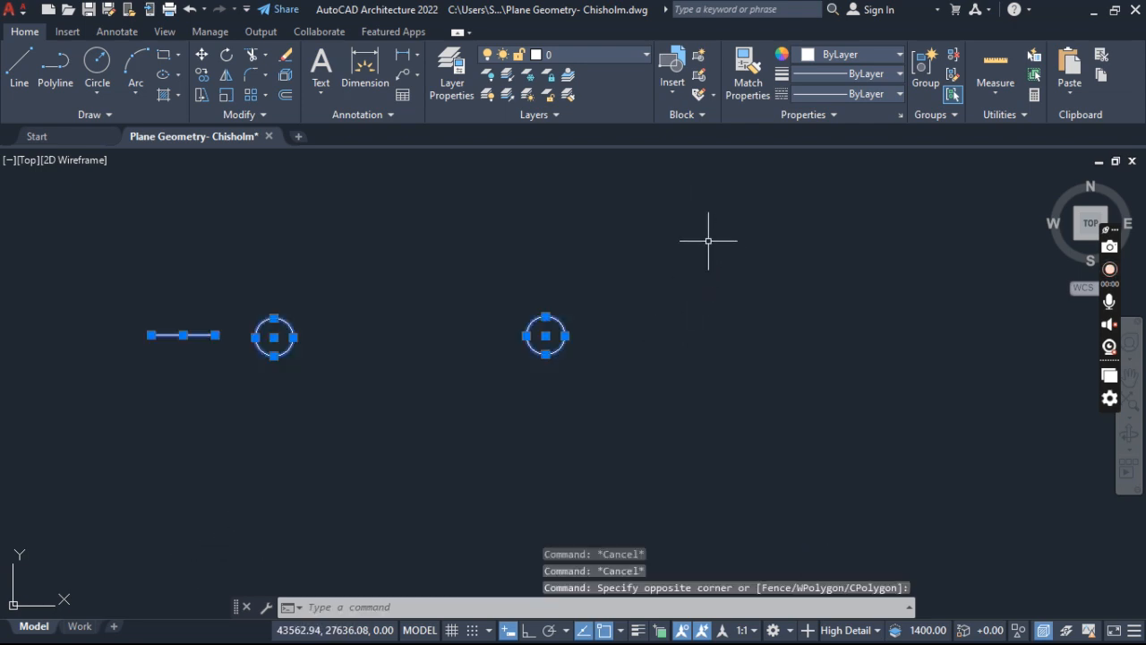
pyautogui.click(661, 218)
pyautogui.click(163, 486)
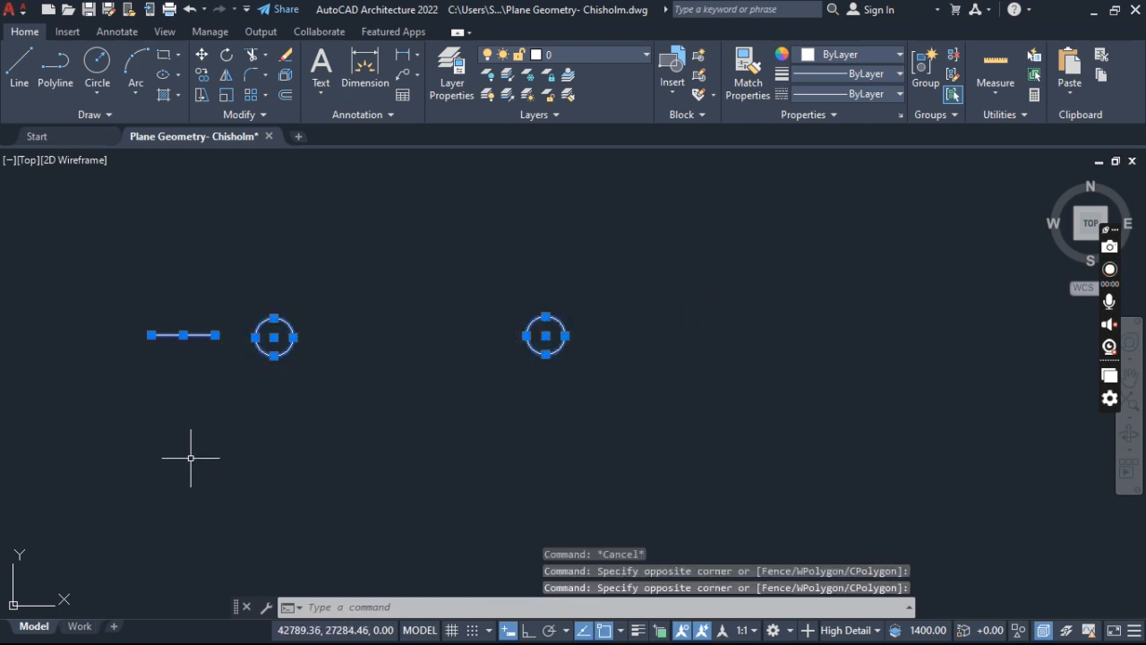
pyautogui.click(201, 54)
pyautogui.click(307, 412)
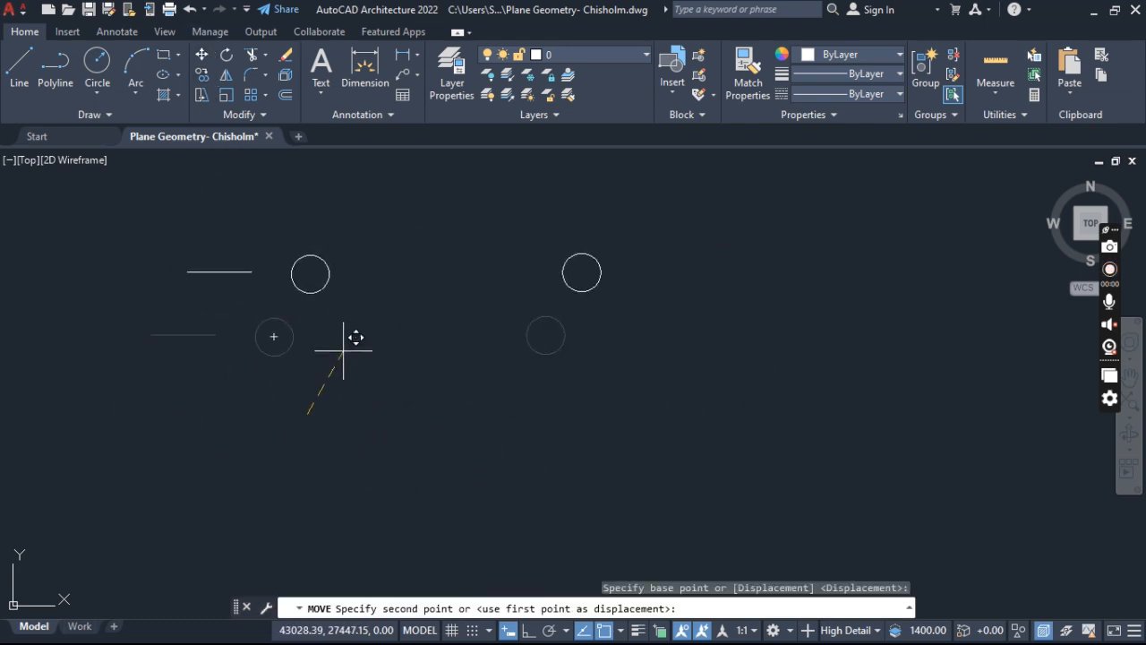
pyautogui.press('Escape')
pyautogui.scroll(4, 191, 318)
pyautogui.click(228, 291)
pyautogui.click(148, 400)
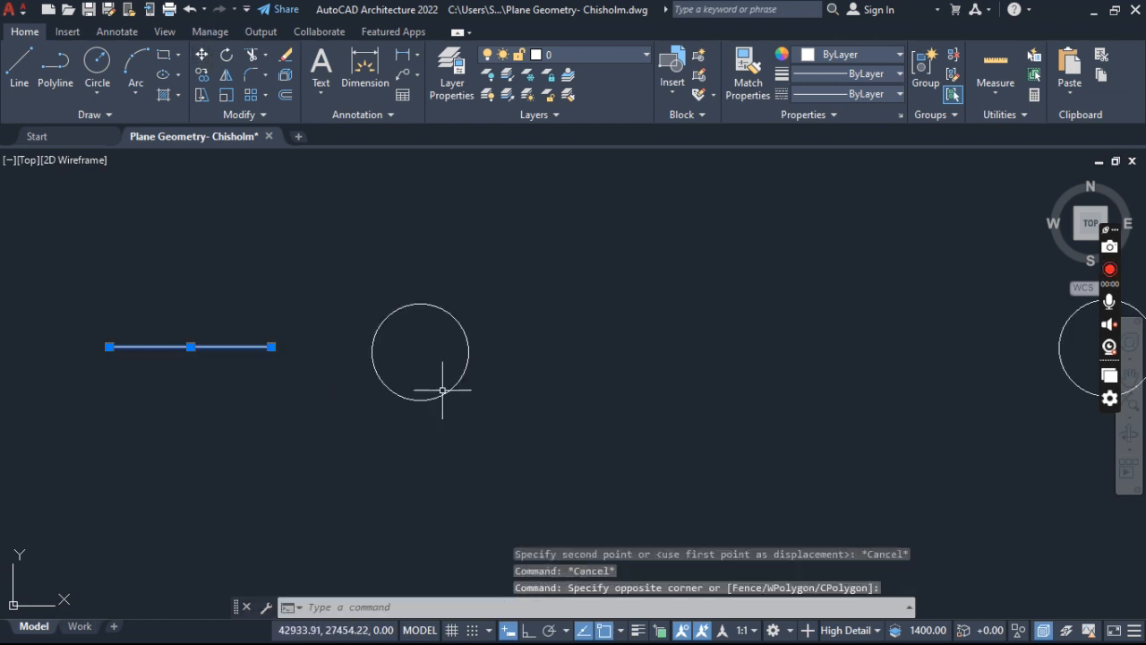
pyautogui.press('Escape')
pyautogui.press('Escape')
# - Move the line by its left endpoint onto the centre of the nearby circle
pyautogui.click(255, 240)
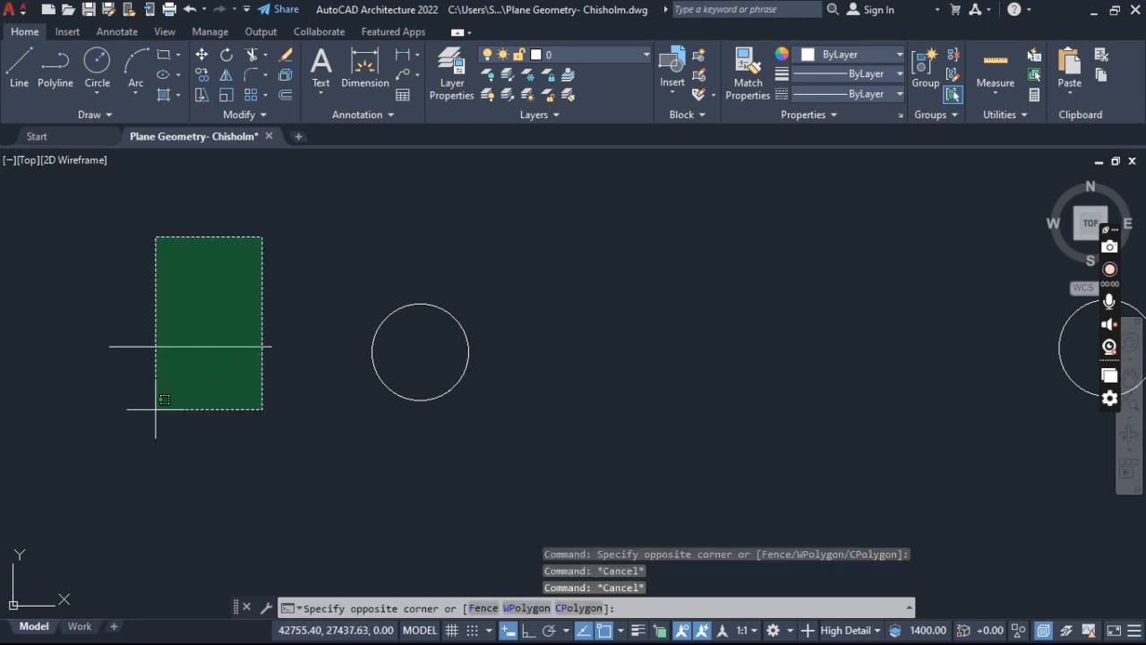
pyautogui.click(152, 413)
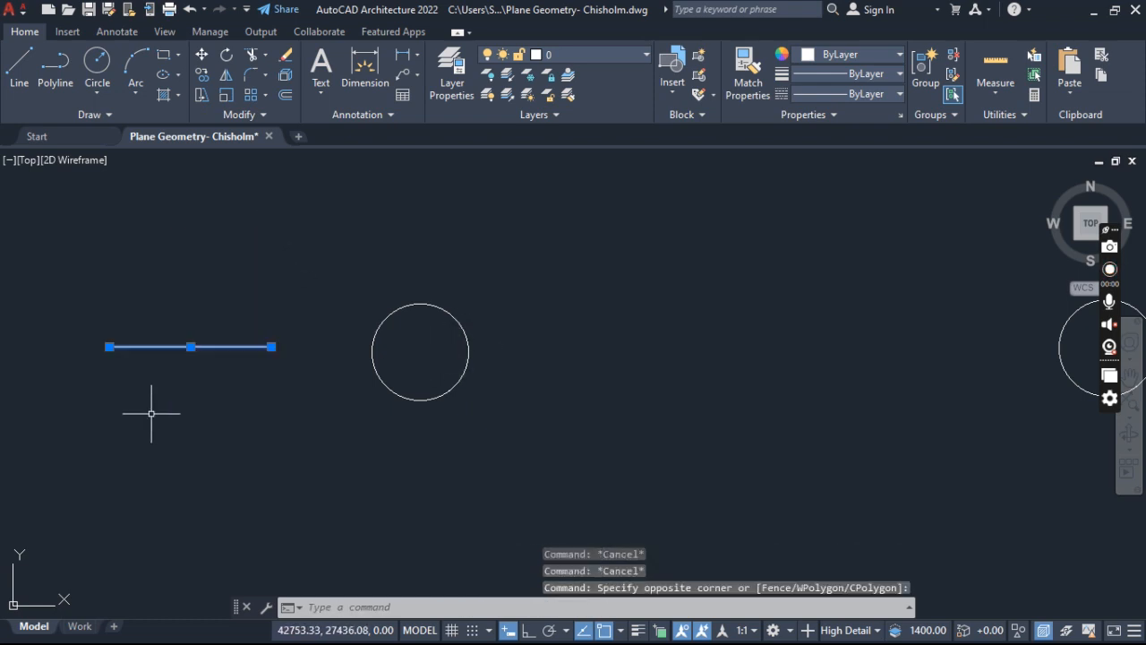
pyautogui.click(203, 55)
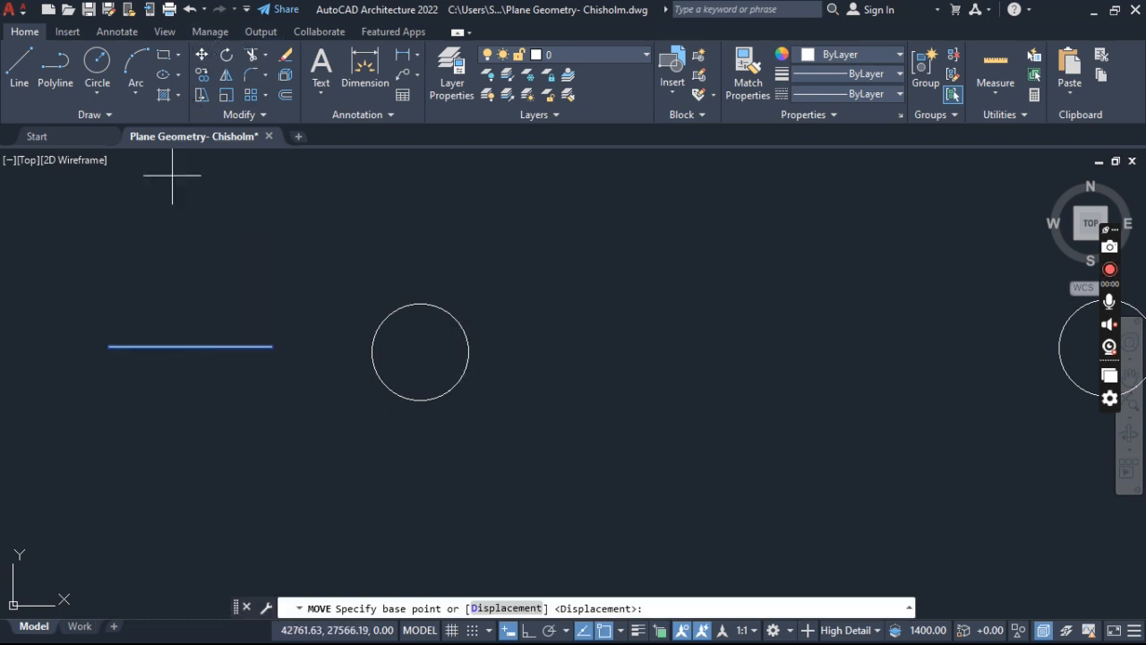
pyautogui.click(109, 347)
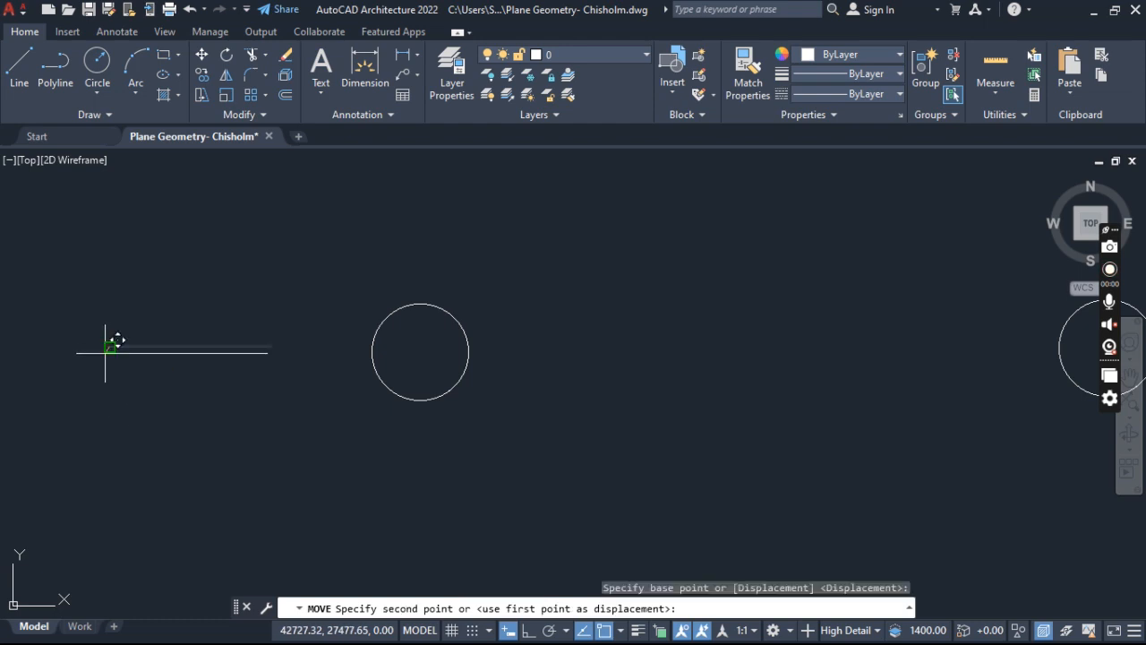
pyautogui.click(420, 352)
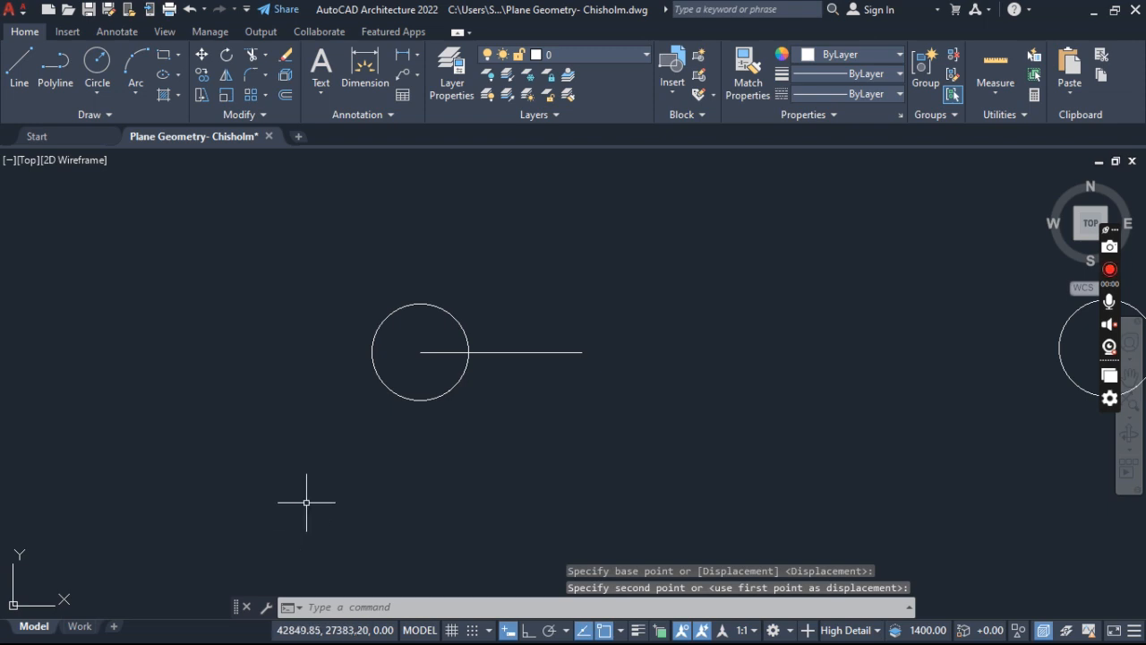
pyautogui.scroll(-2, 307, 491)
pyautogui.scroll(1, 355, 403)
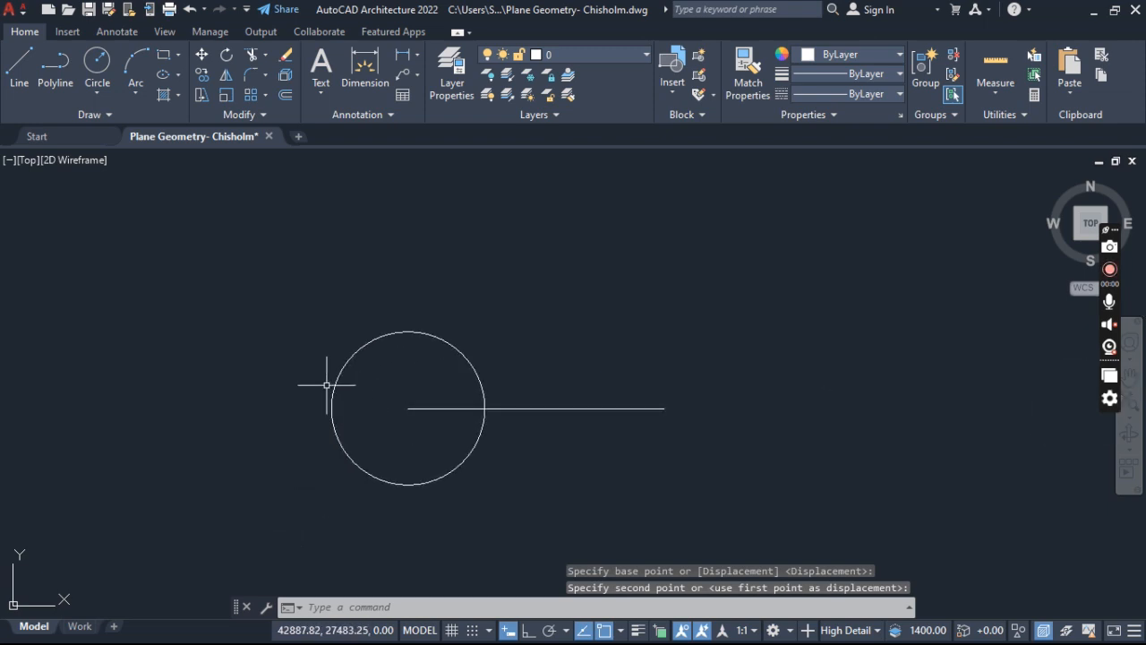
pyautogui.scroll(1, 275, 352)
pyautogui.scroll(-1, 275, 351)
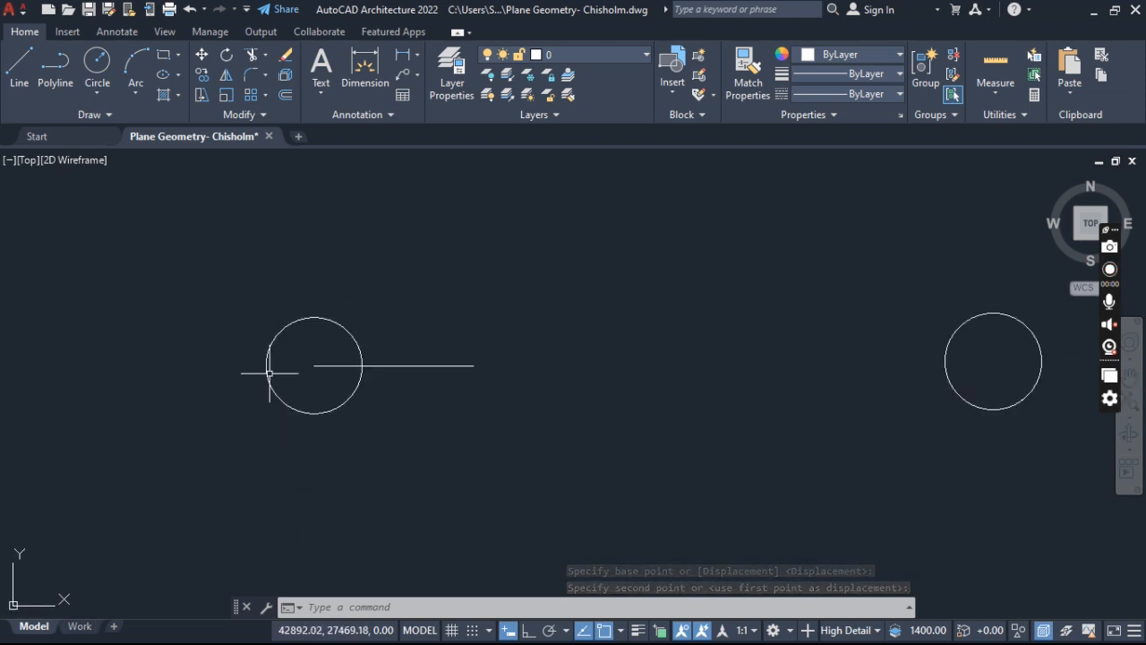
pyautogui.rightClick(274, 335)
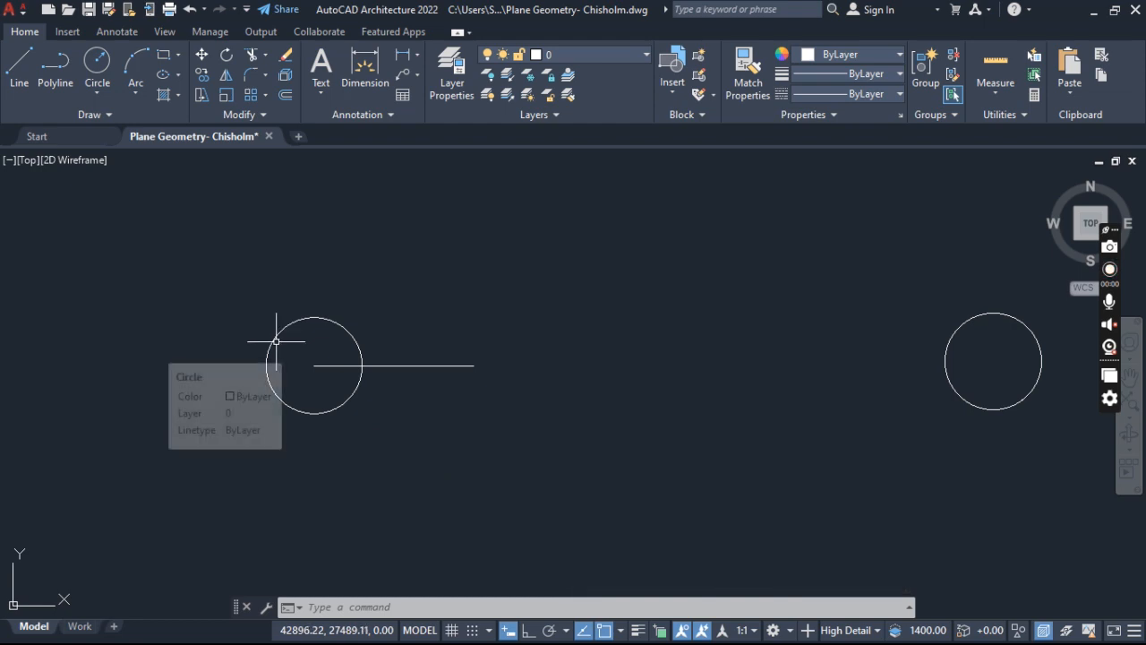
pyautogui.press('Escape')
pyautogui.press('Escape')
pyautogui.click(538, 219)
pyautogui.click(188, 452)
pyautogui.press('Escape')
pyautogui.press('Escape')
# - Copy the circle and its line together, from the line's free right endpoint to the circle's centre
pyautogui.click(519, 281)
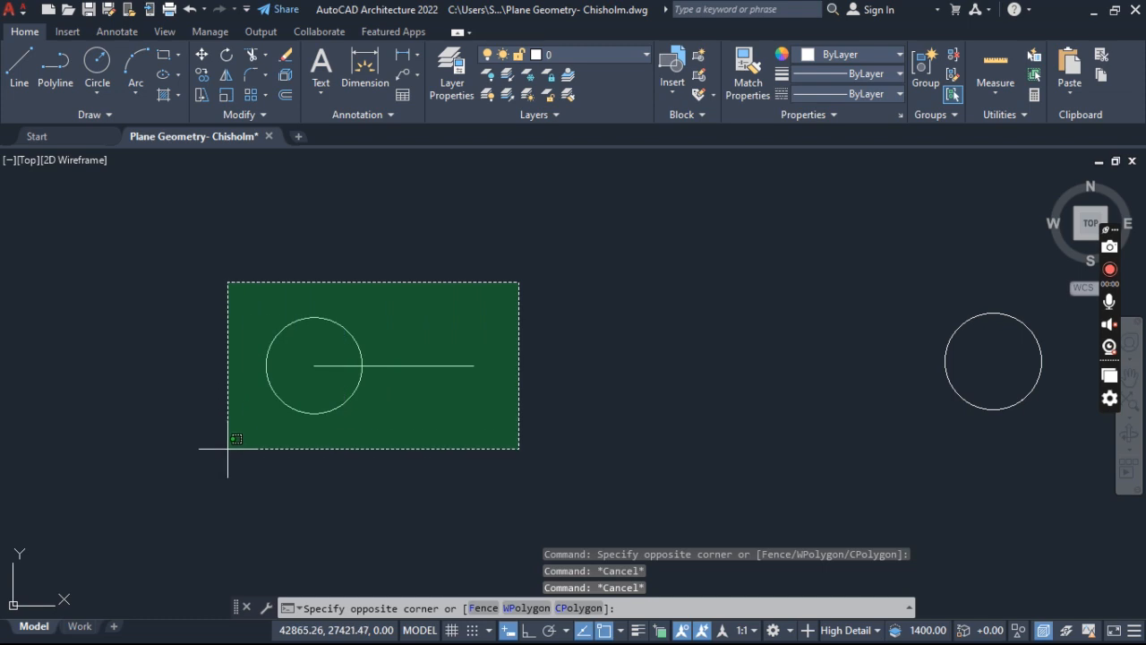
pyautogui.click(197, 480)
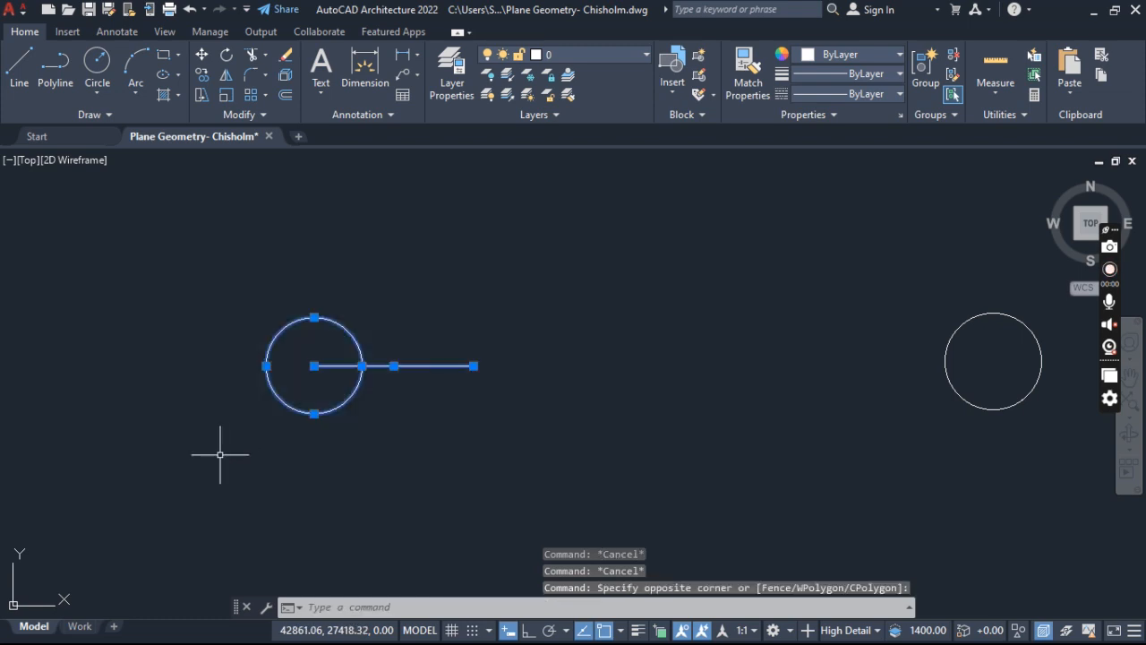
pyautogui.write('copy')
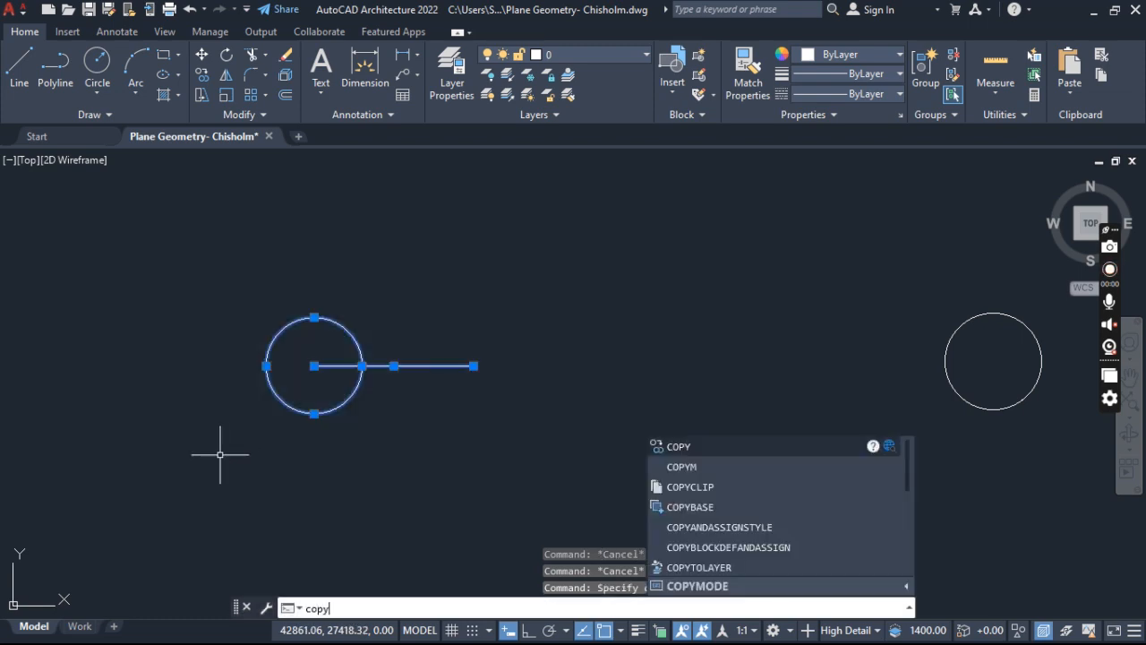
pyautogui.press('Return')
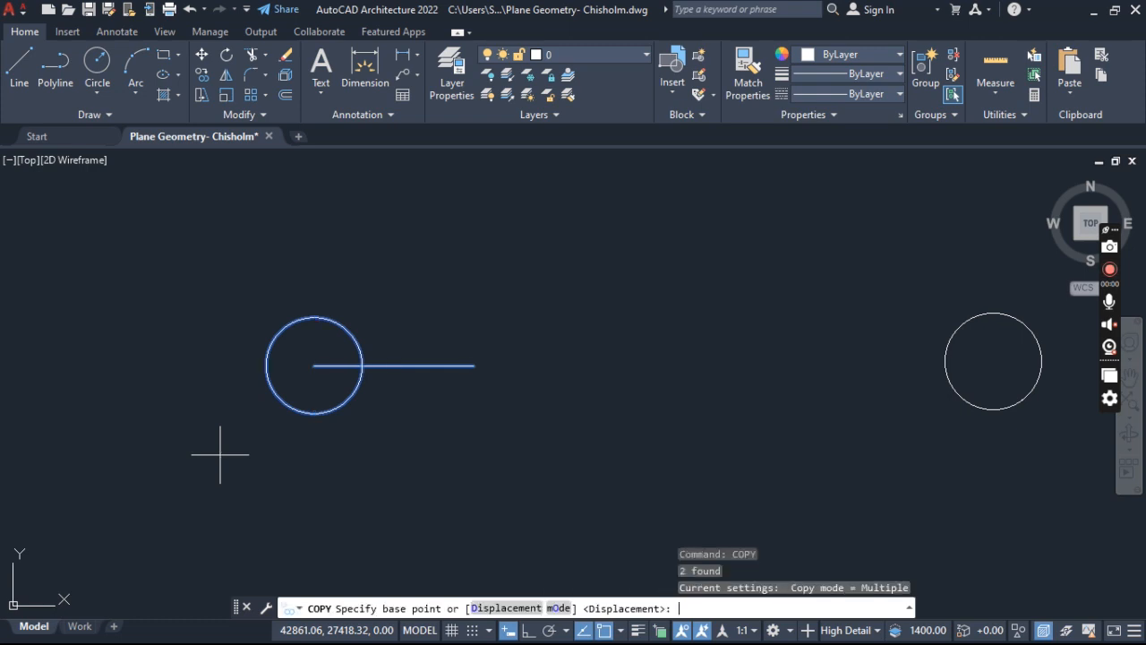
pyautogui.click(474, 366)
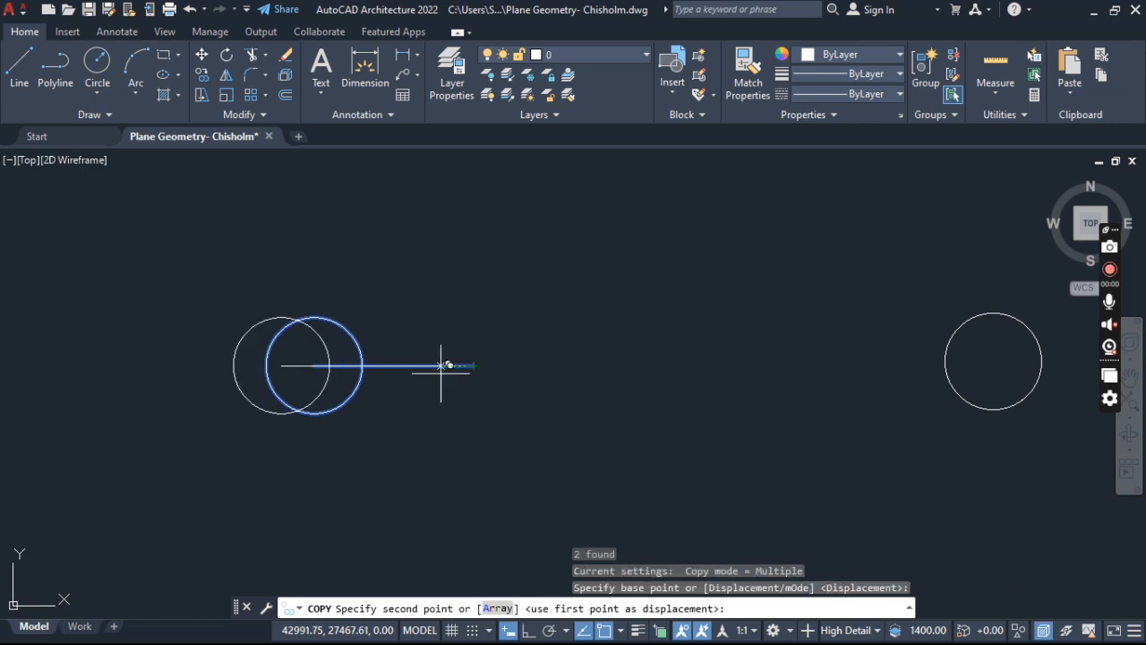
pyautogui.click(314, 366)
# - Place two more copies end to end, each attached at the left end of the previous copy's line, and finish Copy
pyautogui.scroll(-3, 224, 363)
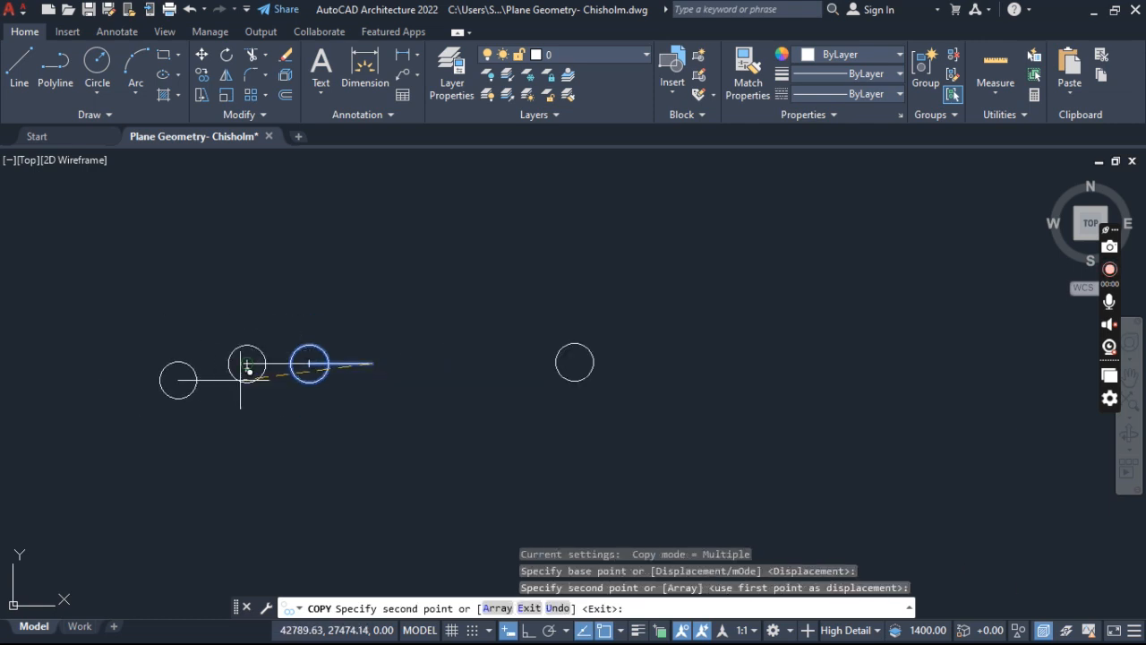
pyautogui.scroll(2, 238, 359)
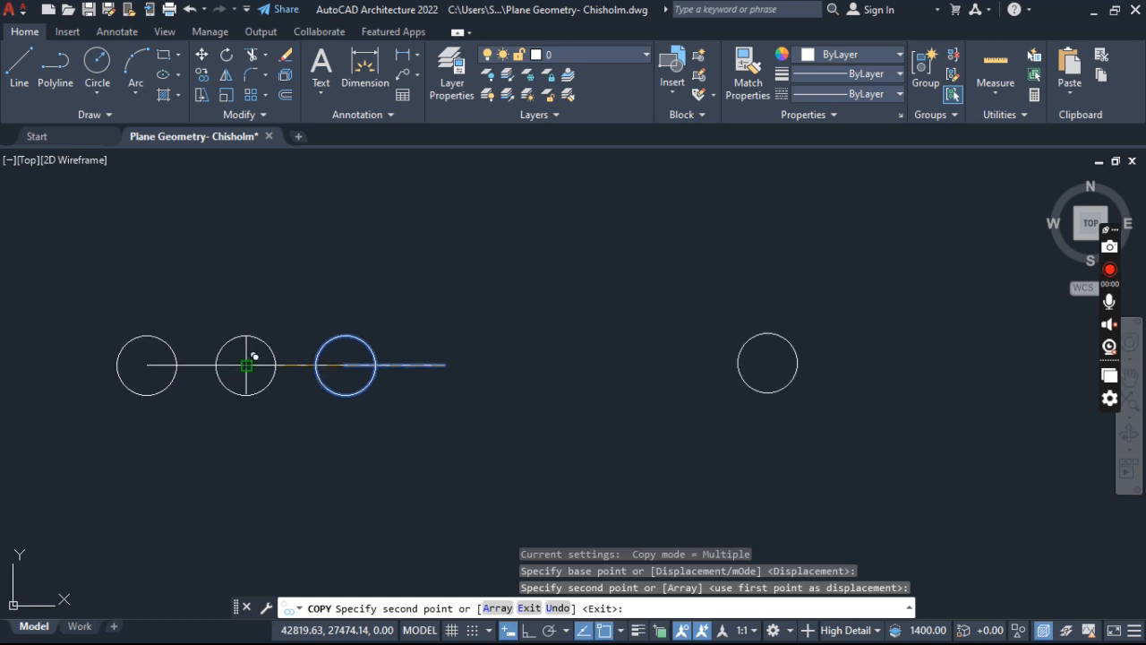
pyautogui.click(246, 365)
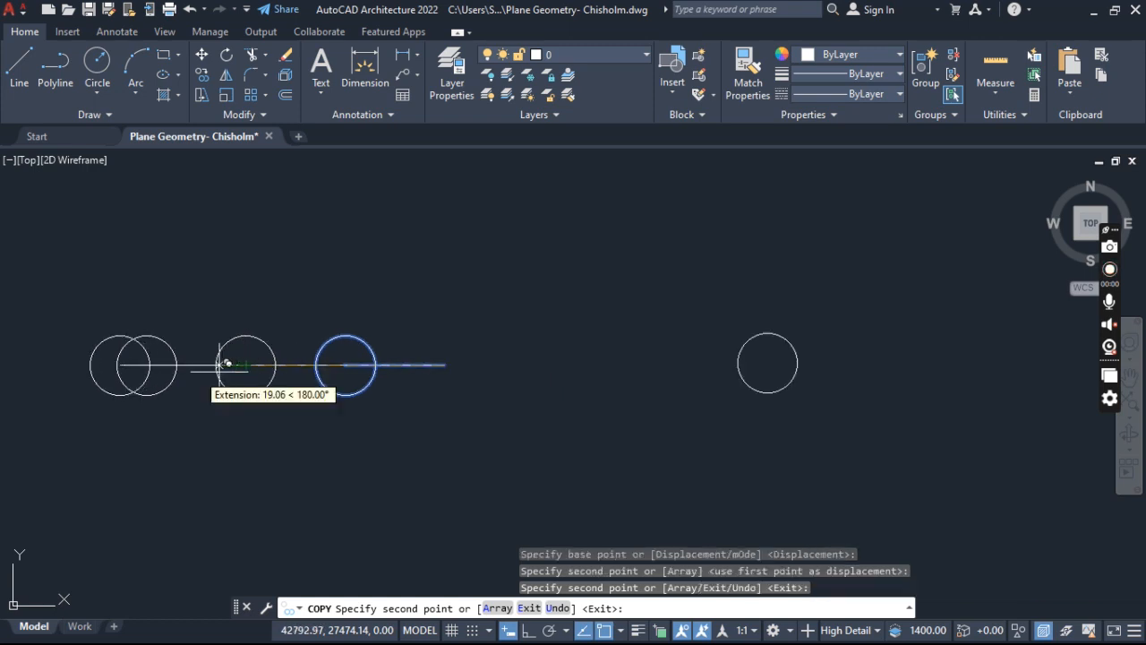
pyautogui.click(146, 365)
pyautogui.moveTo(143, 382); pyautogui.dragTo(624, 379, button='middle')
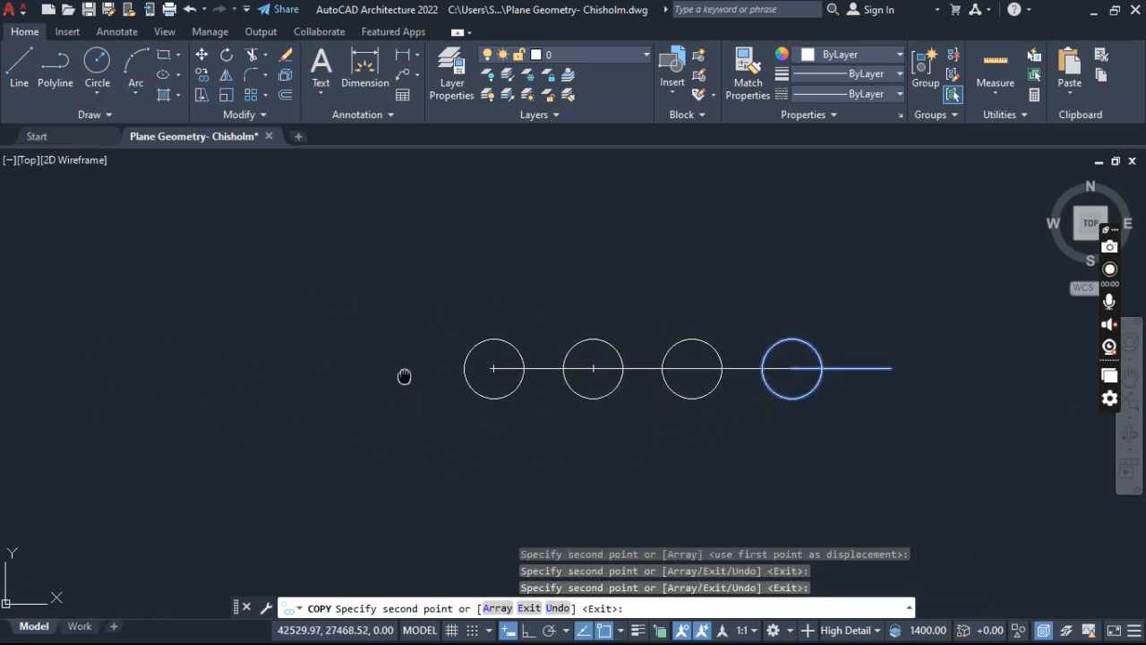
pyautogui.moveTo(402, 376); pyautogui.dragTo(269, 327, button='middle')
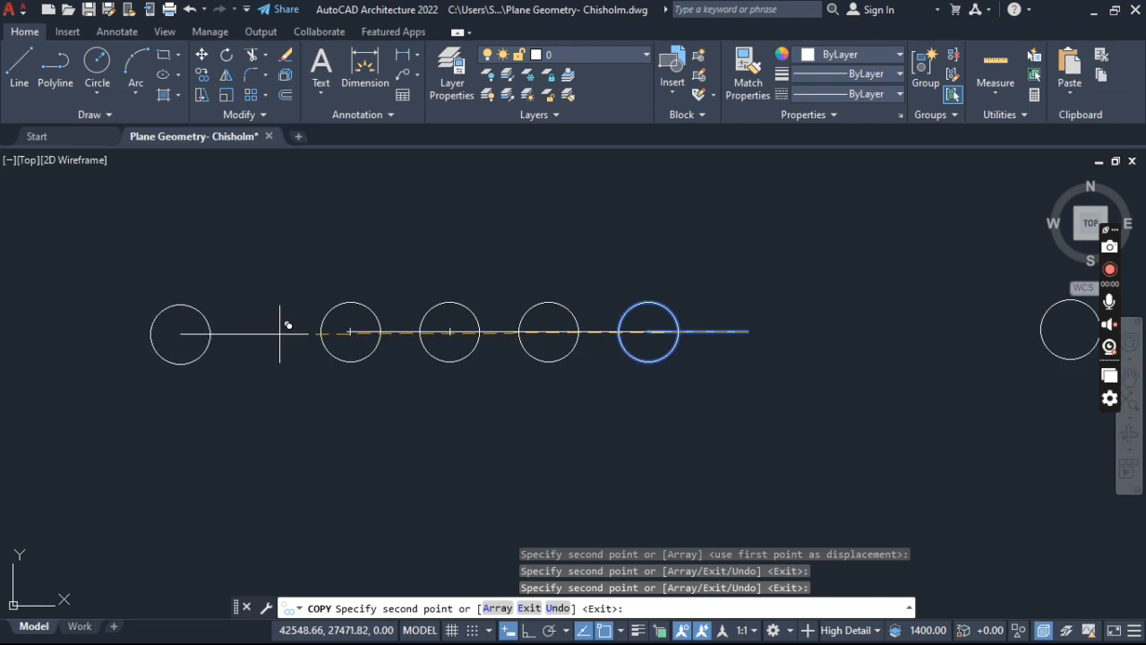
pyautogui.press('Escape')
pyautogui.press('Escape')
pyautogui.press('Escape')
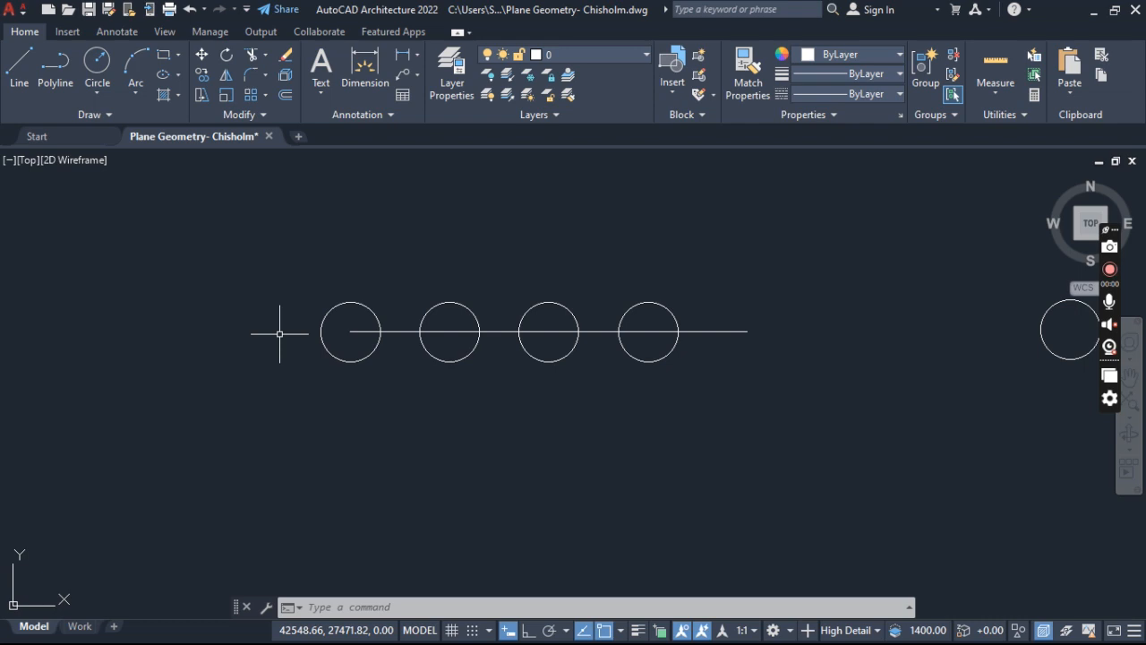
pyautogui.press('Escape')
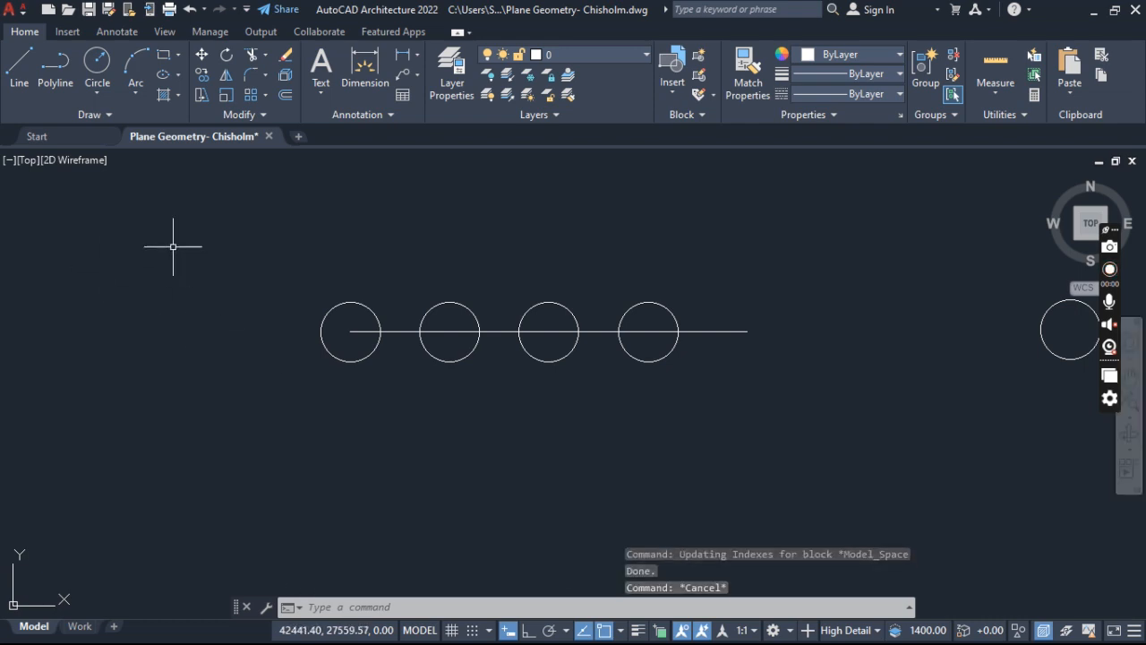
# - Rotate the row of four circles and their lines 270° about the row's right endpoint, with Ortho on
pyautogui.scroll(-1, 206, 249)
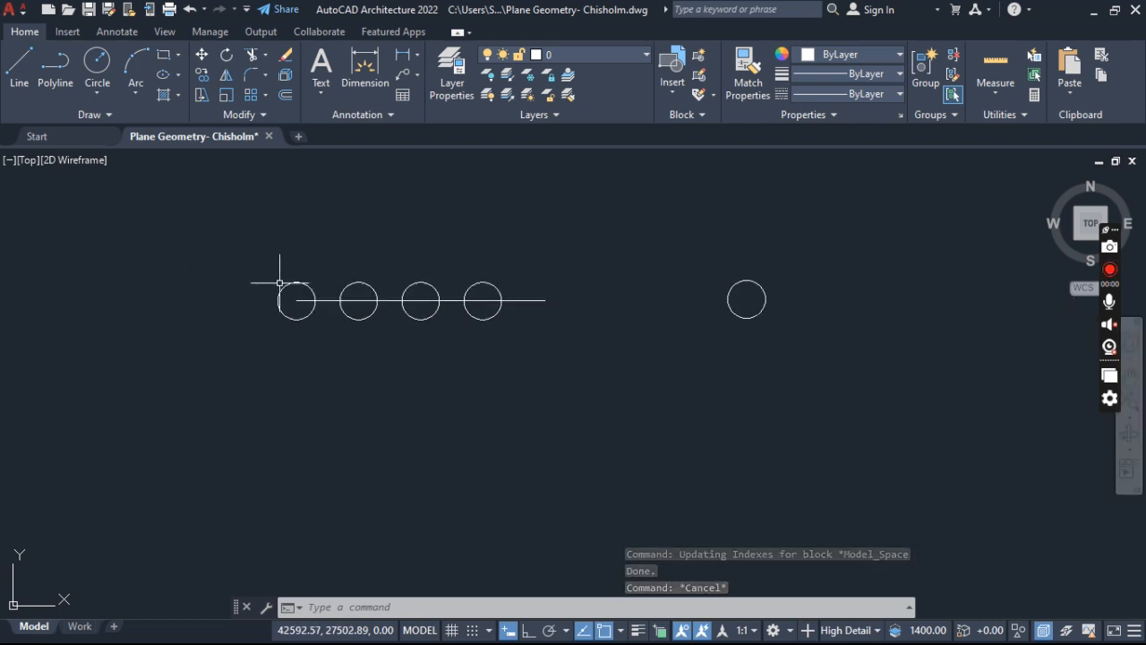
pyautogui.click(579, 233)
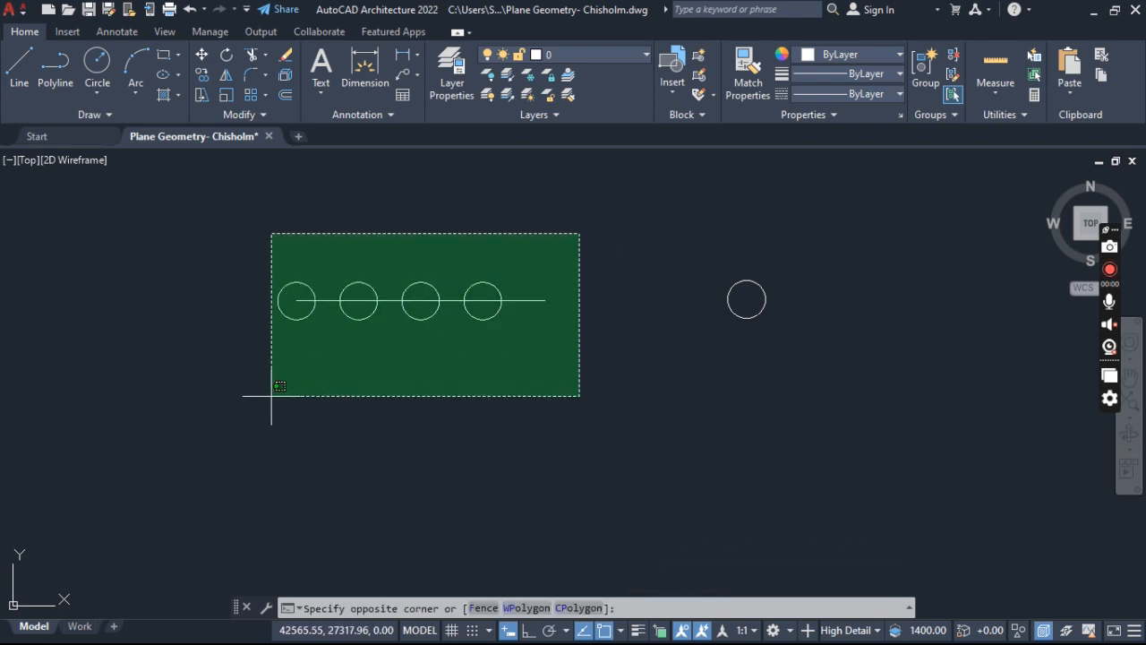
pyautogui.click(202, 435)
pyautogui.write('ro')
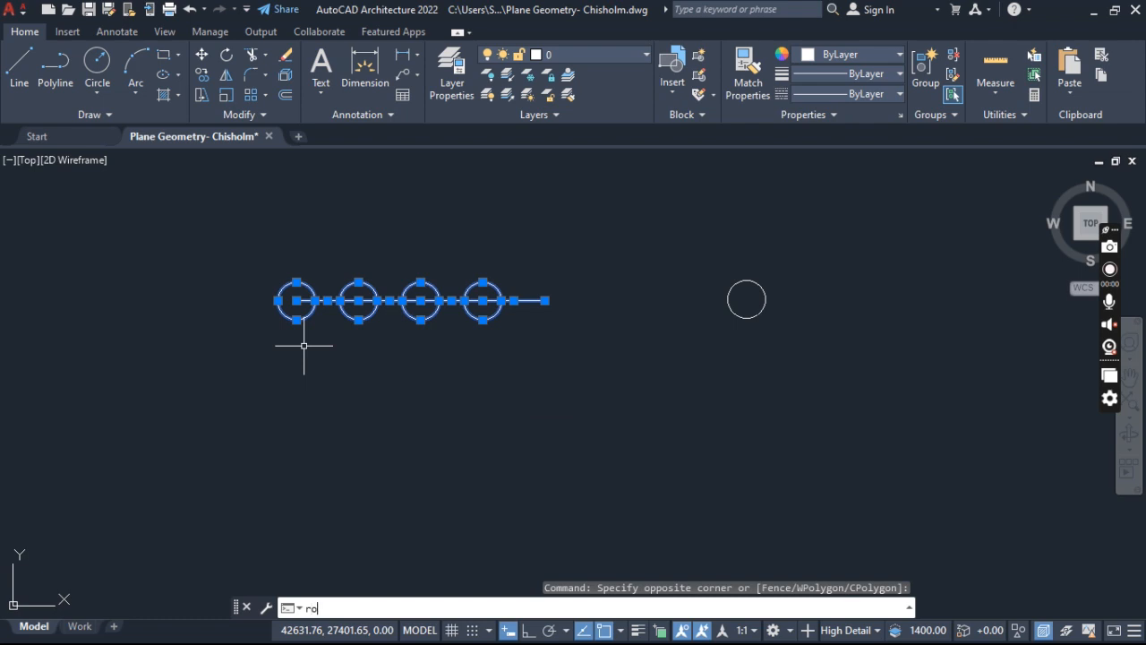
pyautogui.press('Return')
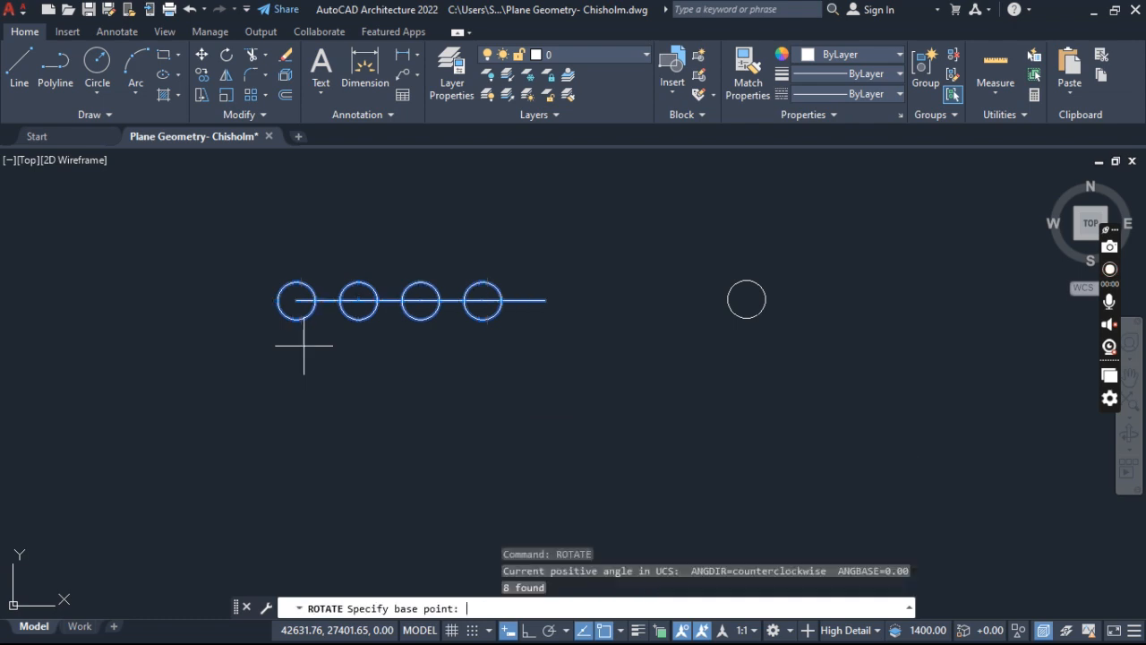
pyautogui.click(544, 301)
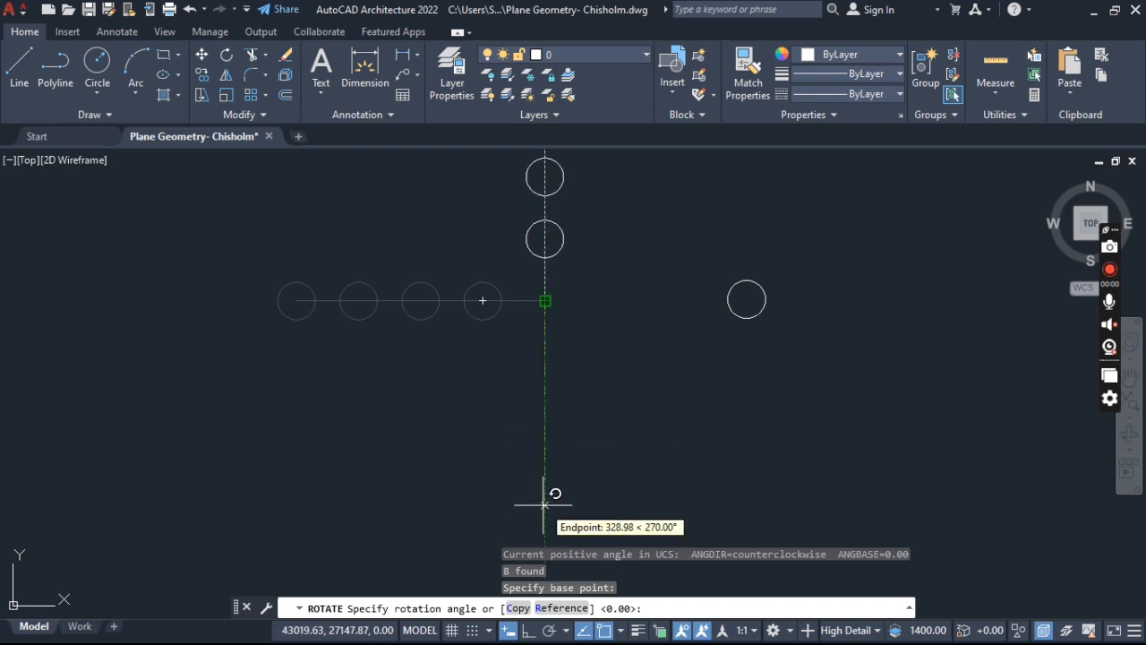
pyautogui.click(528, 630)
pyautogui.click(548, 630)
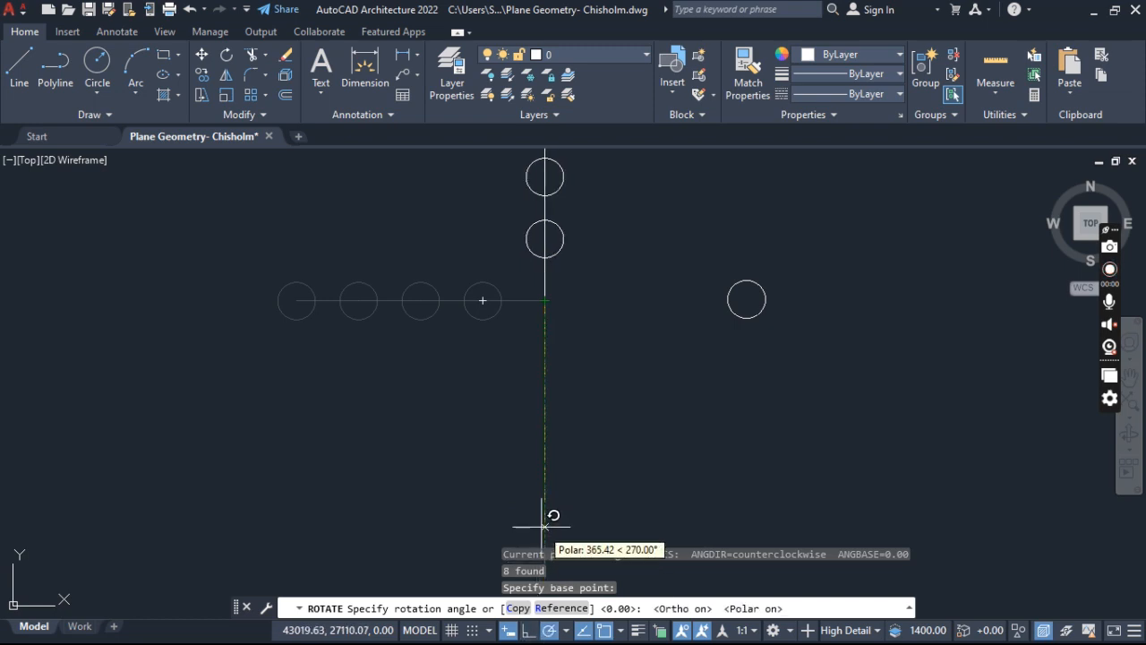
pyautogui.click(529, 631)
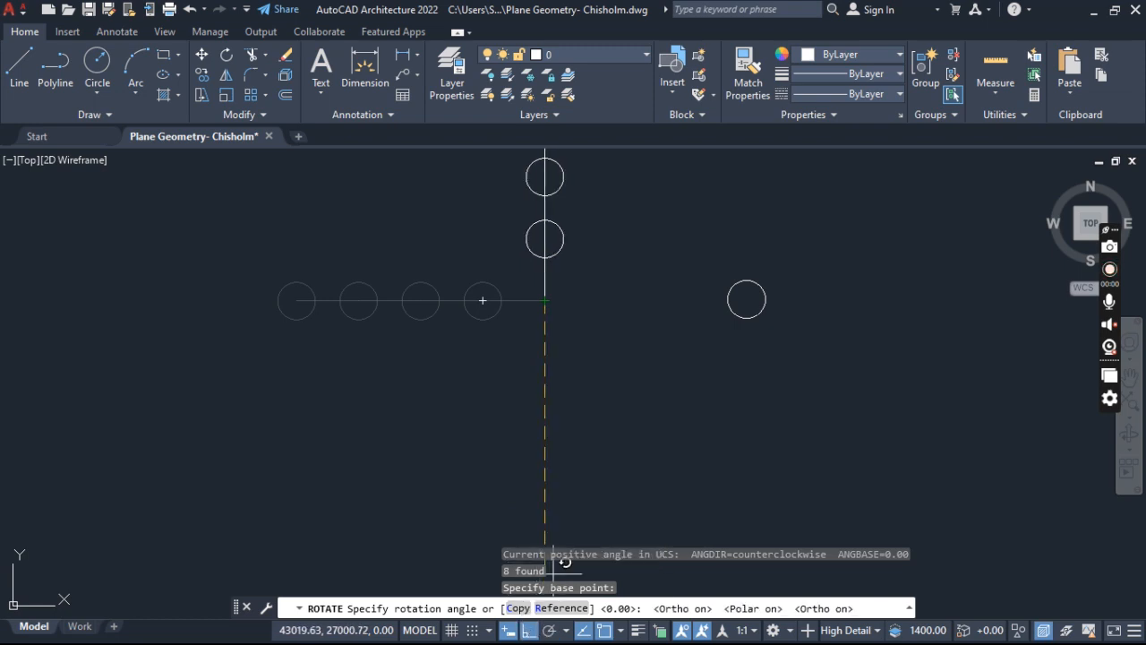
pyautogui.click(546, 489)
pyautogui.scroll(-4, 526, 257)
pyautogui.moveTo(530, 242); pyautogui.dragTo(510, 429, button='middle')
pyautogui.scroll(4, 511, 396)
pyautogui.scroll(-4, 510, 380)
pyautogui.scroll(4, 474, 320)
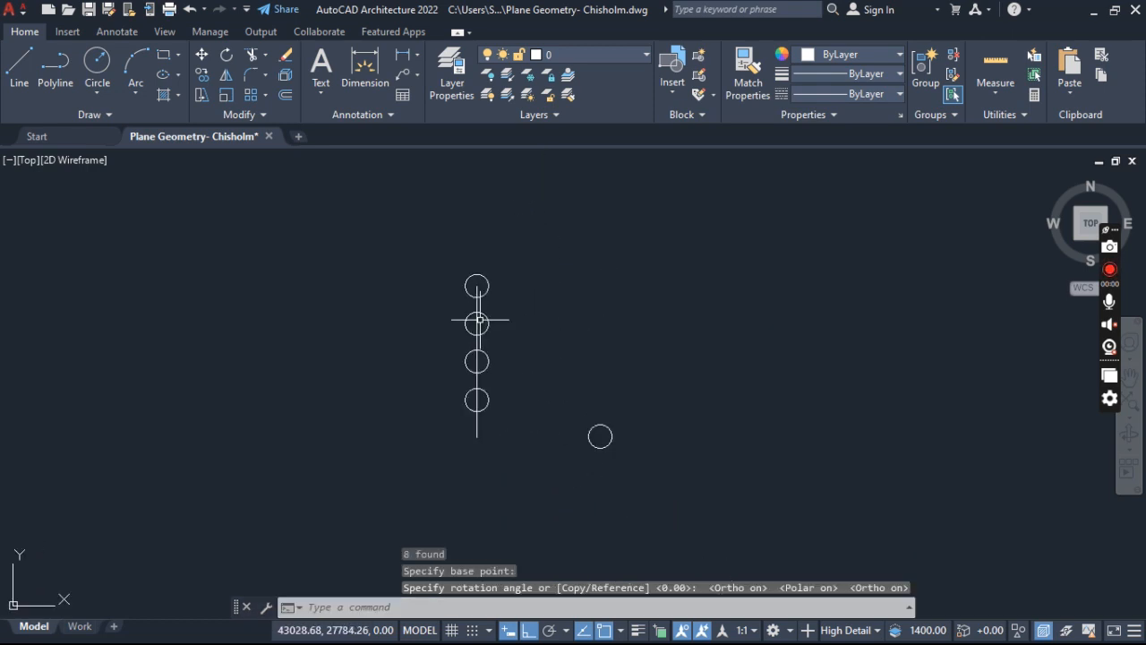
pyautogui.moveTo(481, 320); pyautogui.dragTo(472, 292, button='middle')
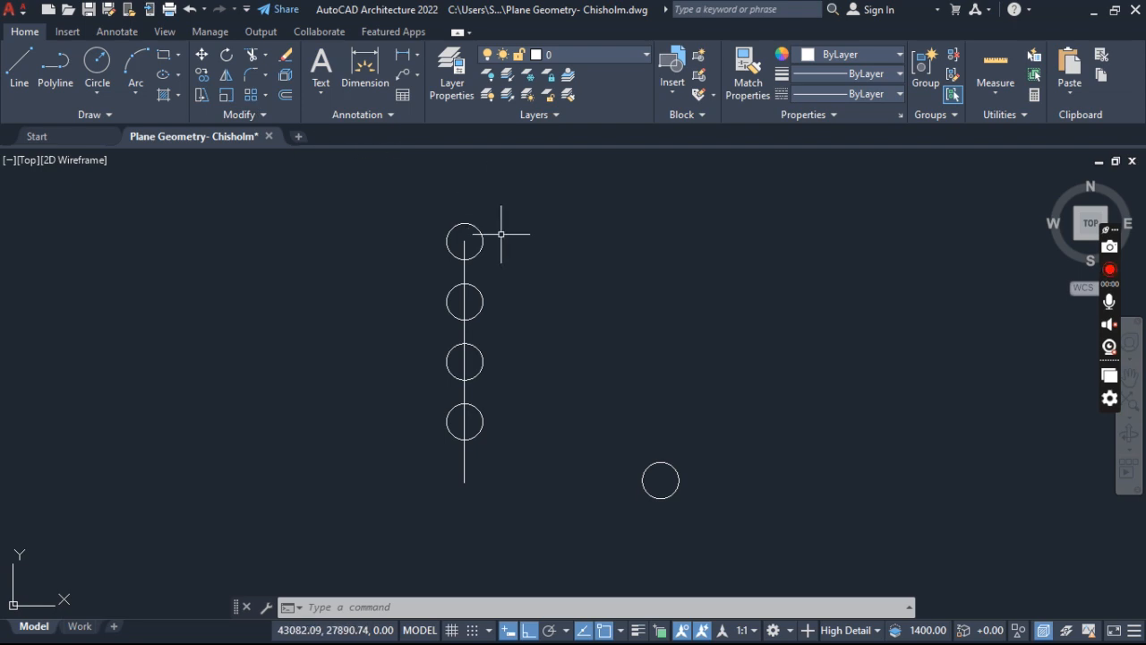
pyautogui.click(513, 199)
pyautogui.click(407, 464)
pyautogui.press('Escape')
pyautogui.press('Escape')
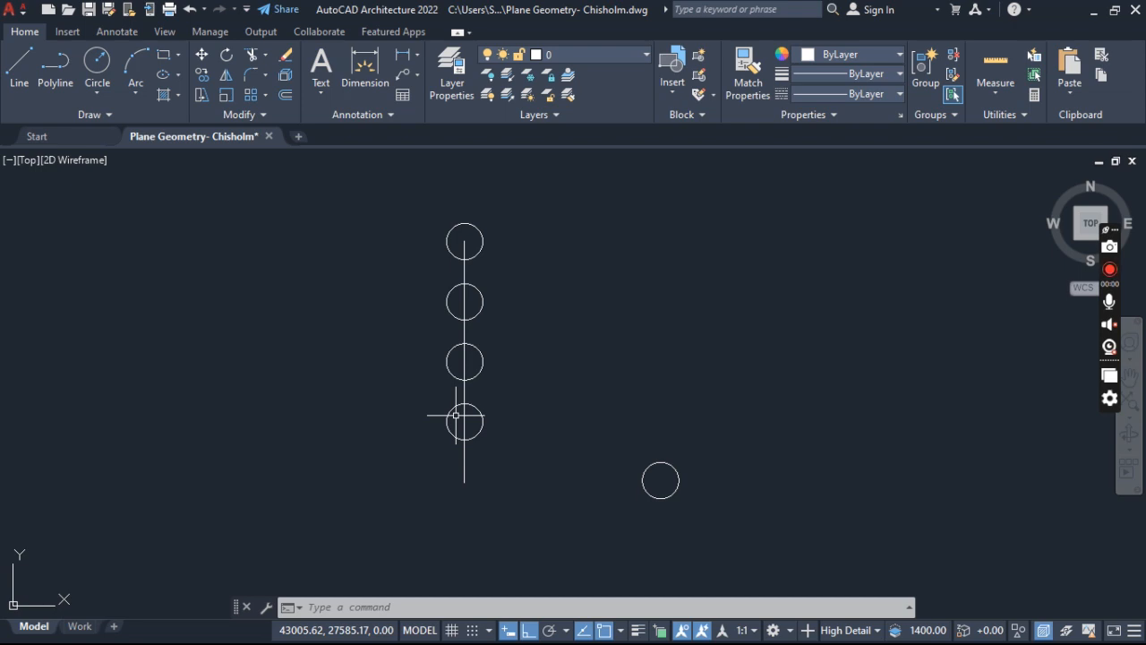
pyautogui.click(522, 197)
pyautogui.click(366, 535)
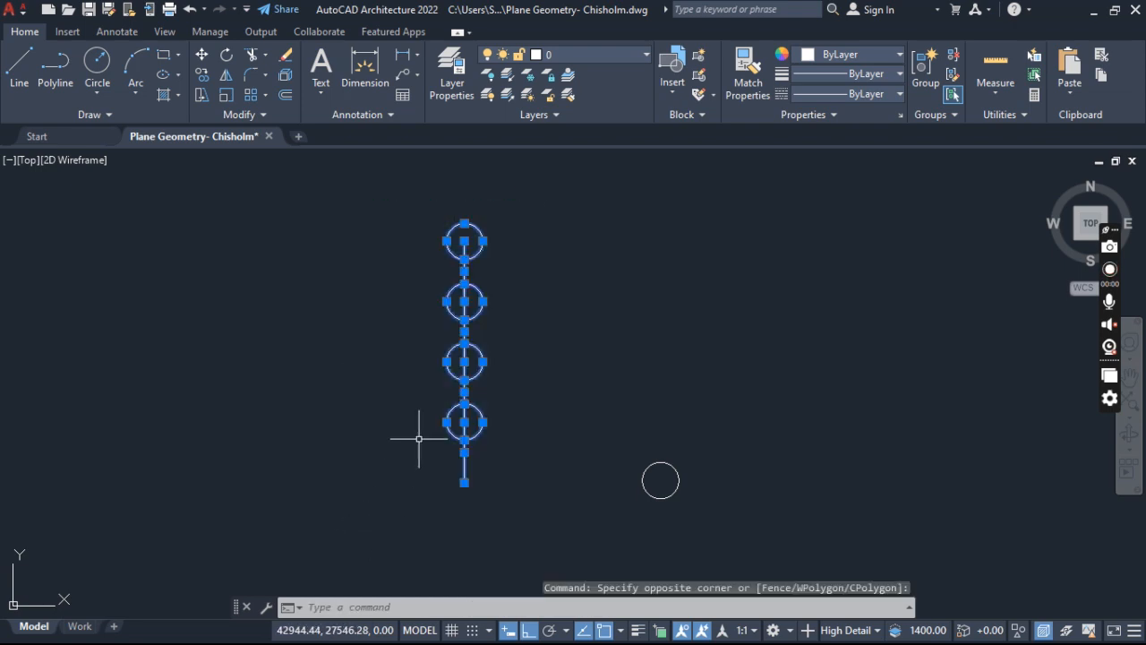
pyautogui.press('Escape')
pyautogui.press('Escape')
# - Start mirroring the vertical column of four circles and lines, placing the mirror line's first point at the column's lower endpoint
pyautogui.click(548, 180)
pyautogui.click(336, 537)
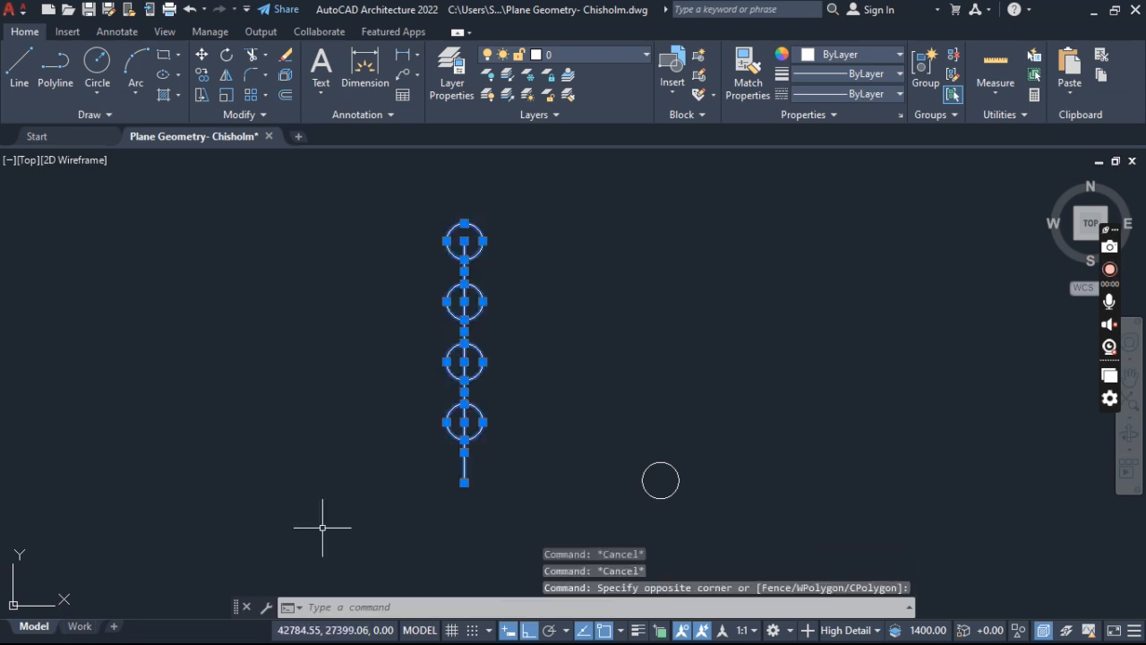
pyautogui.write('mirr')
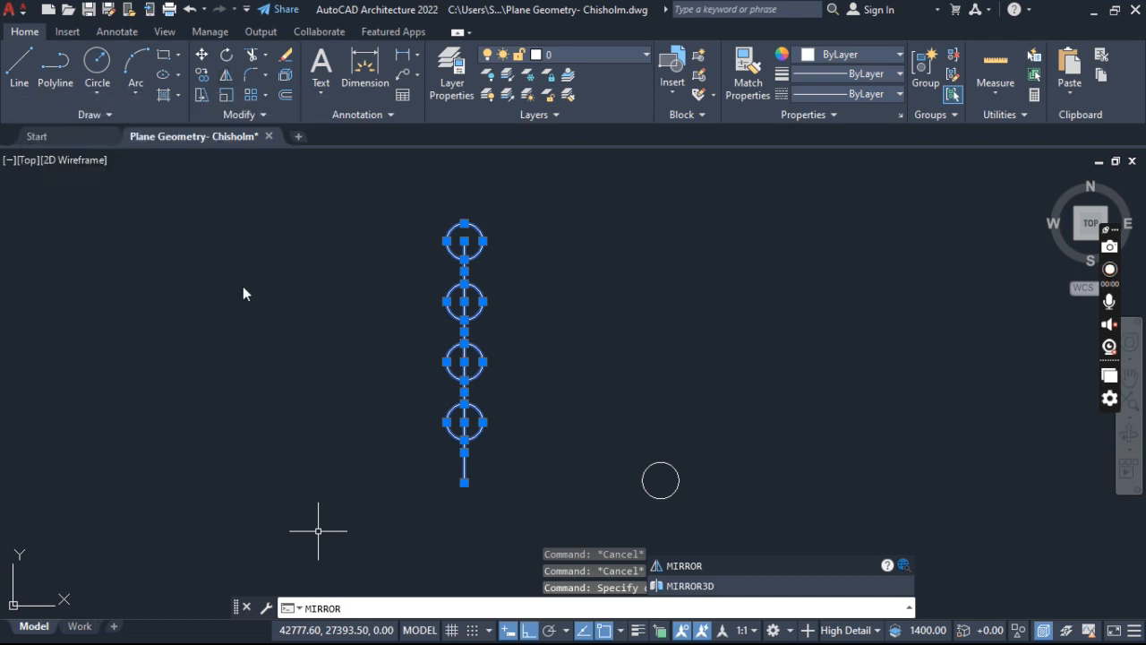
pyautogui.press('Return')
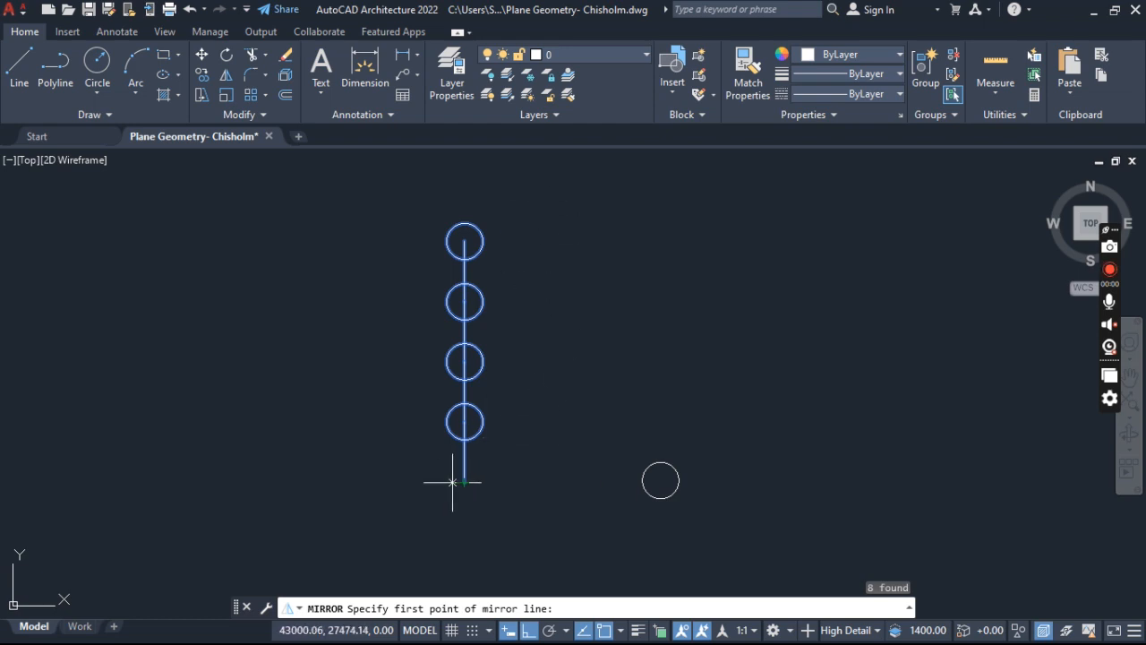
pyautogui.scroll(-4, 467, 416)
pyautogui.moveTo(467, 416); pyautogui.dragTo(459, 336, button='middle')
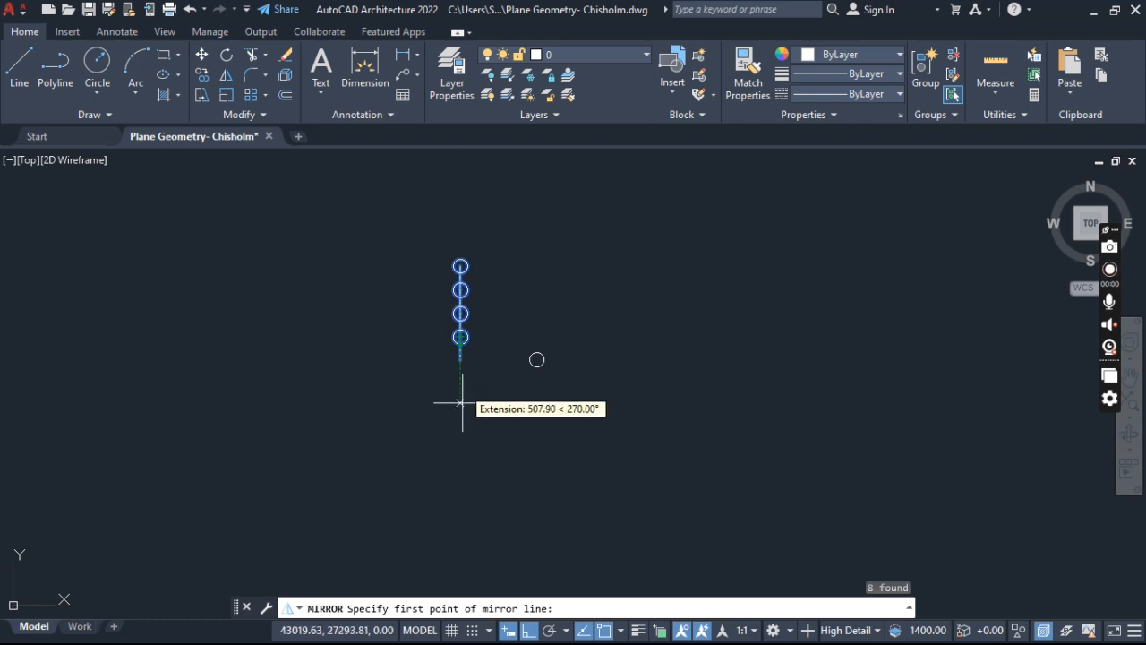
pyautogui.scroll(2, 462, 365)
pyautogui.click(458, 355)
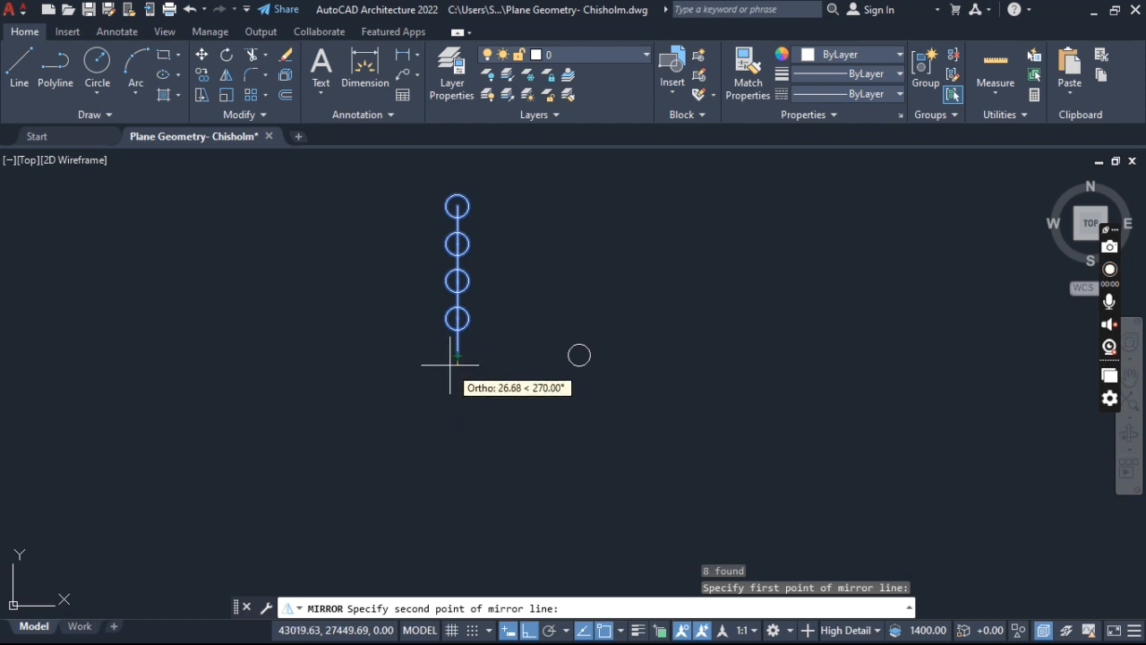
# - Switch from Ortho to polar tracking and set the mirror line's second point horizontally to the right of the first
pyautogui.scroll(4, 454, 363)
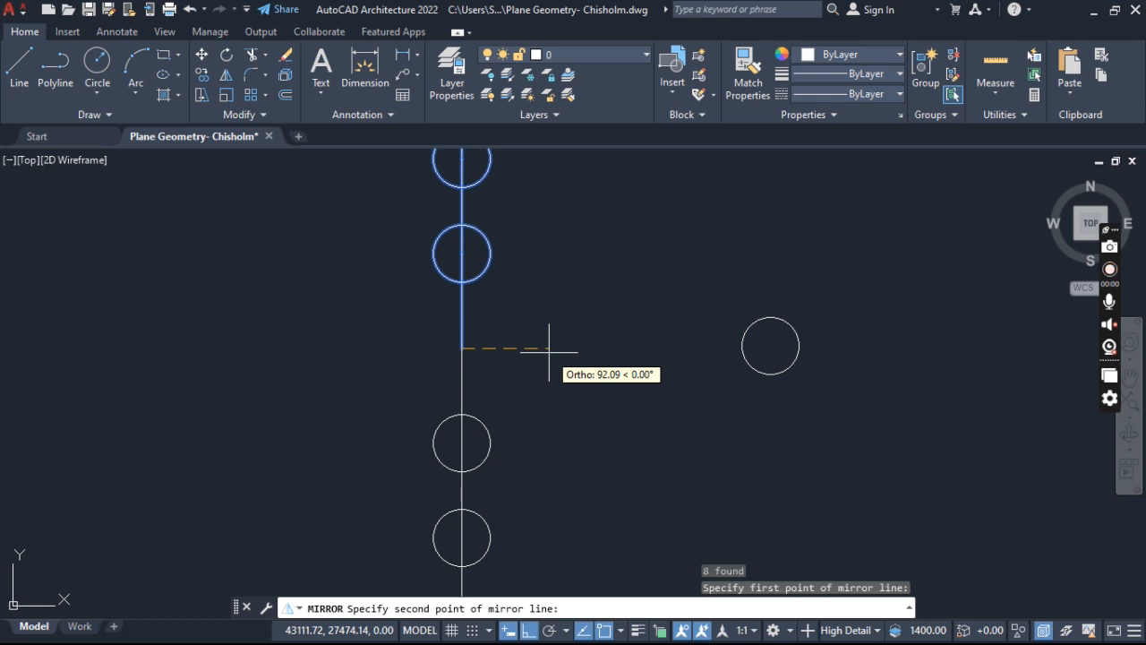
pyautogui.click(531, 631)
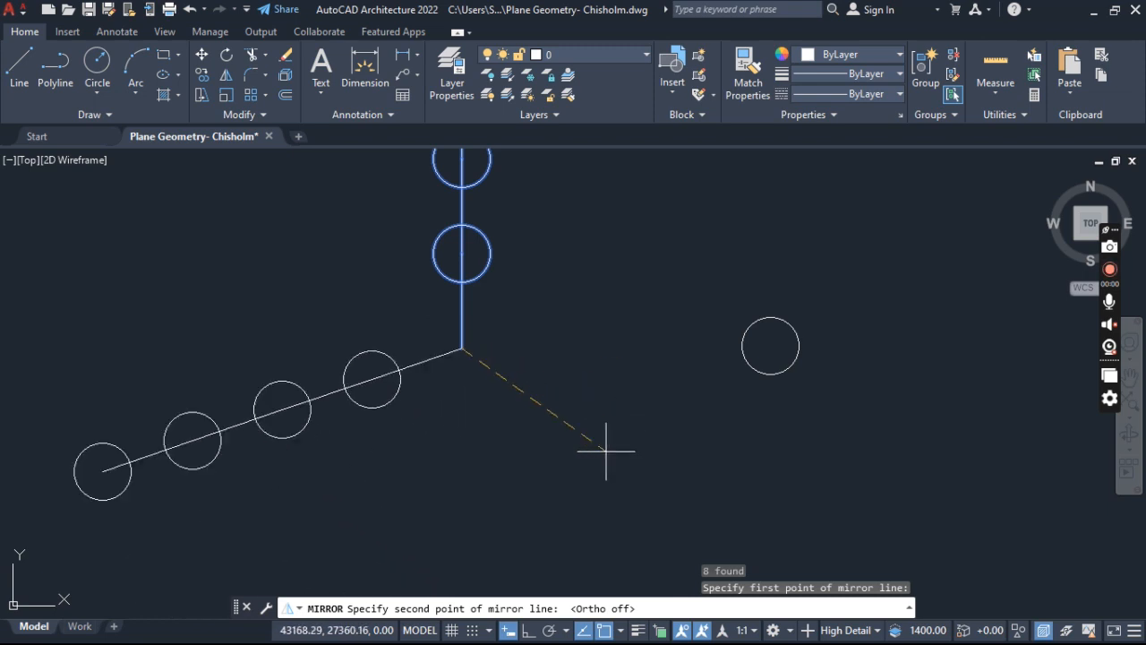
pyautogui.scroll(-2, 617, 407)
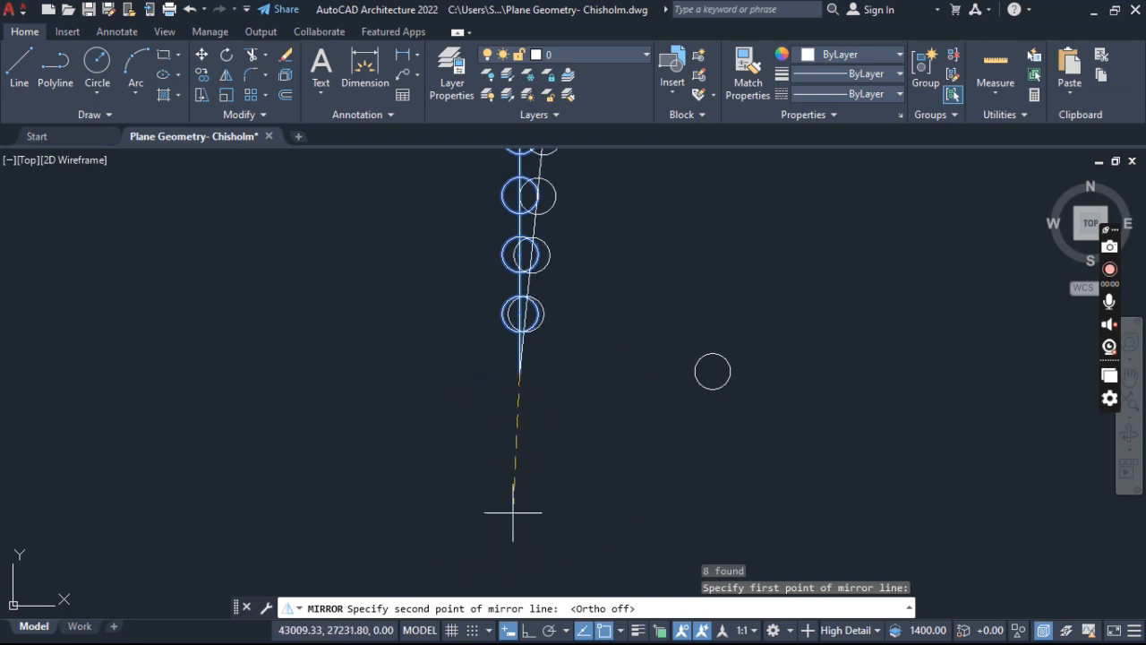
pyautogui.click(527, 631)
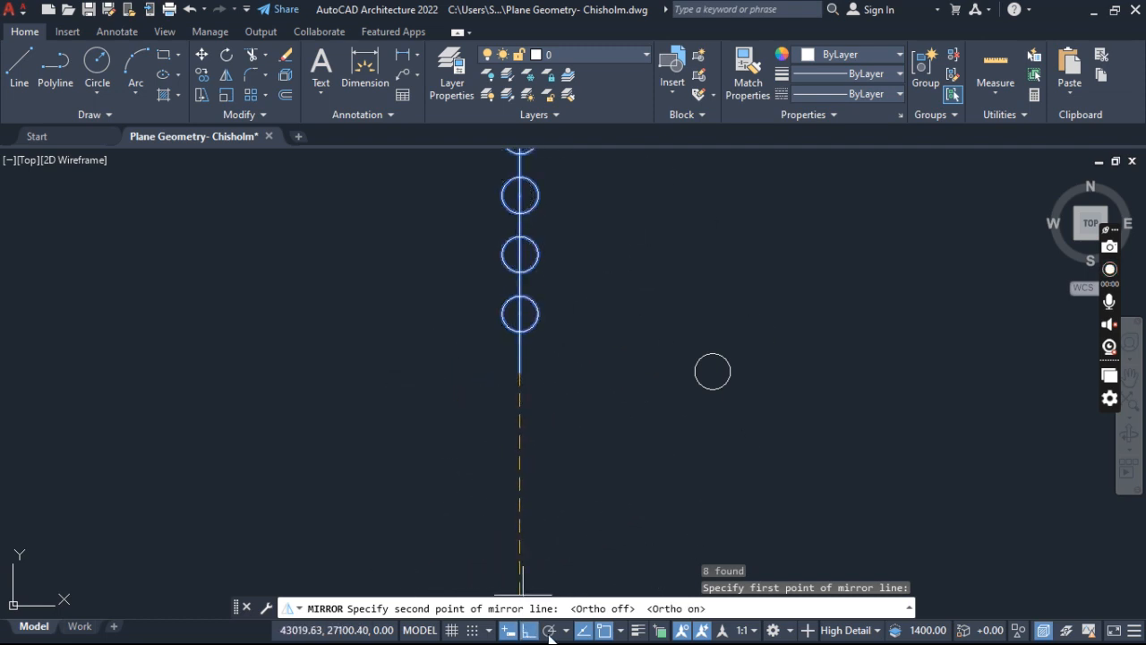
pyautogui.click(549, 630)
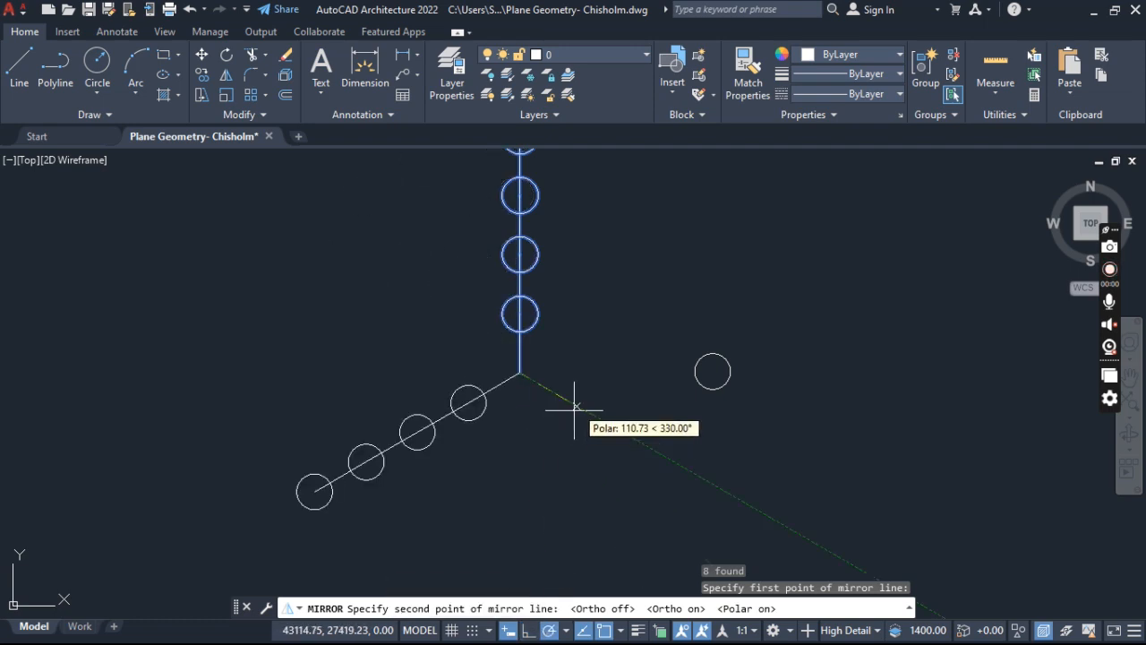
pyautogui.click(585, 377)
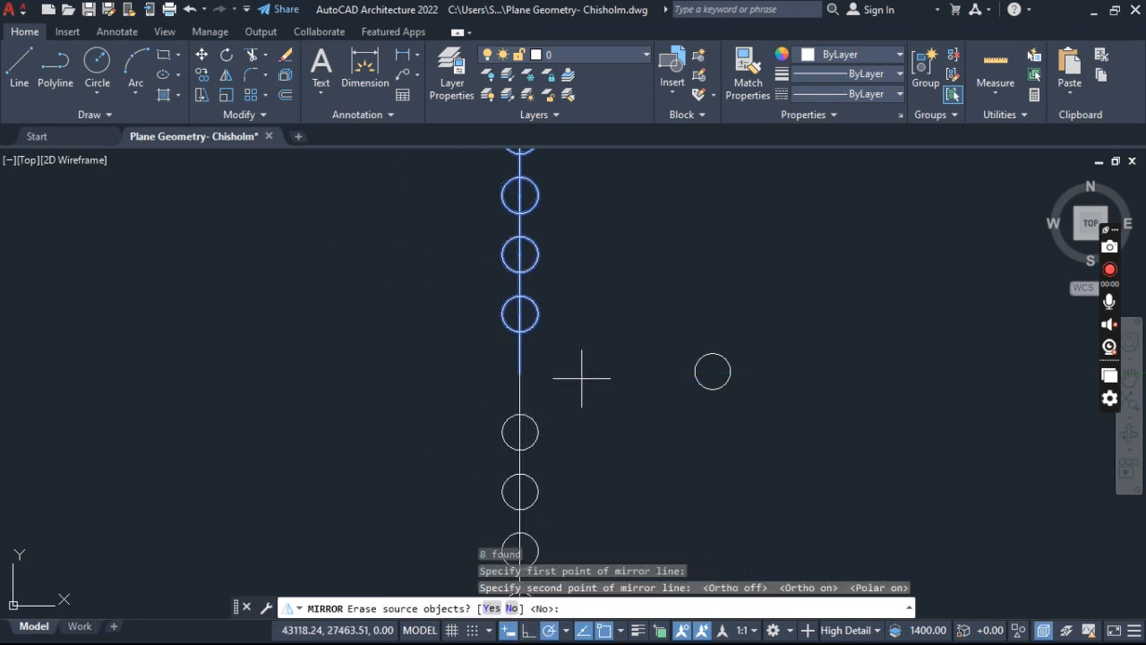
# - Finish the mirror without erasing the source objects
pyautogui.scroll(-4, 569, 379)
pyautogui.moveTo(562, 379); pyautogui.dragTo(533, 351, button='middle')
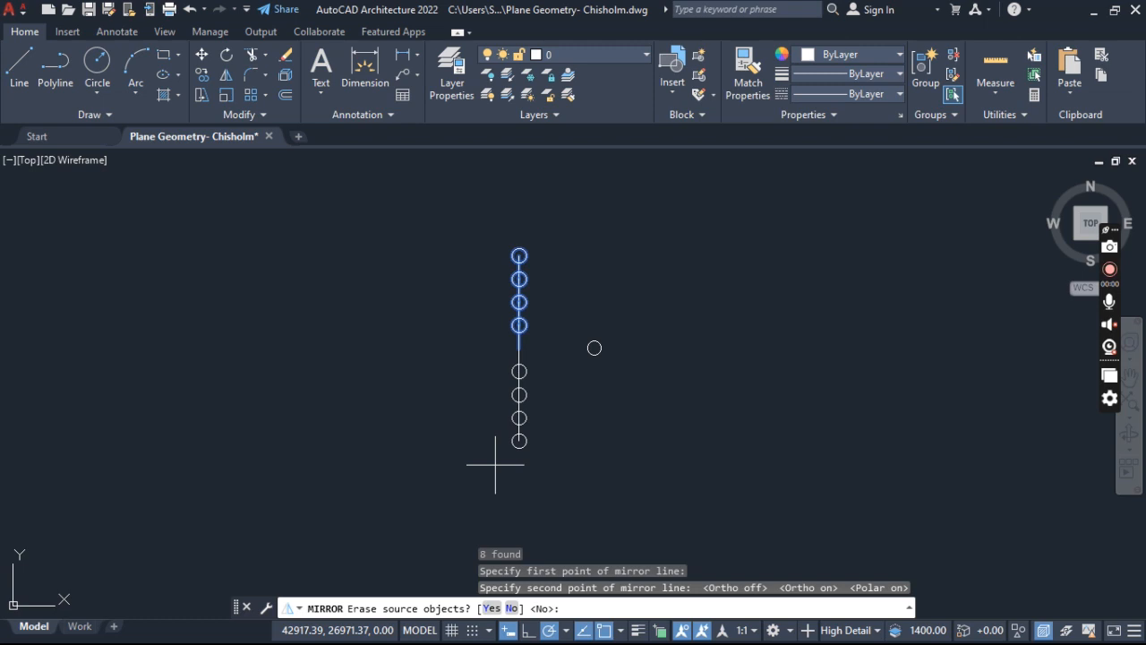
pyautogui.write('n')
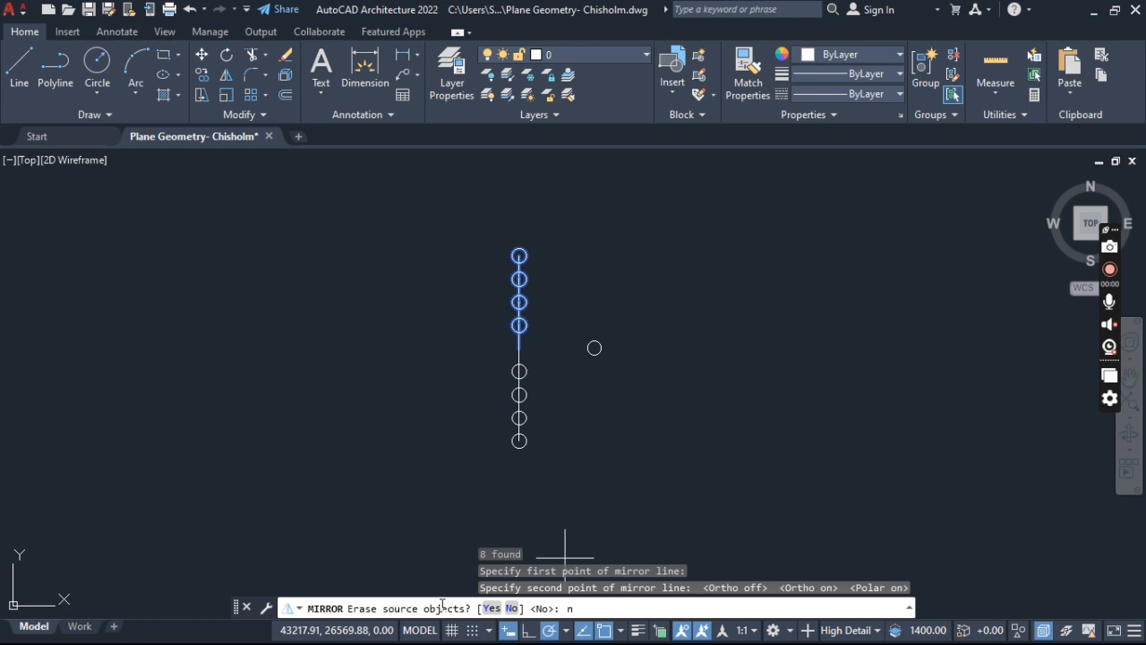
pyautogui.click(511, 608)
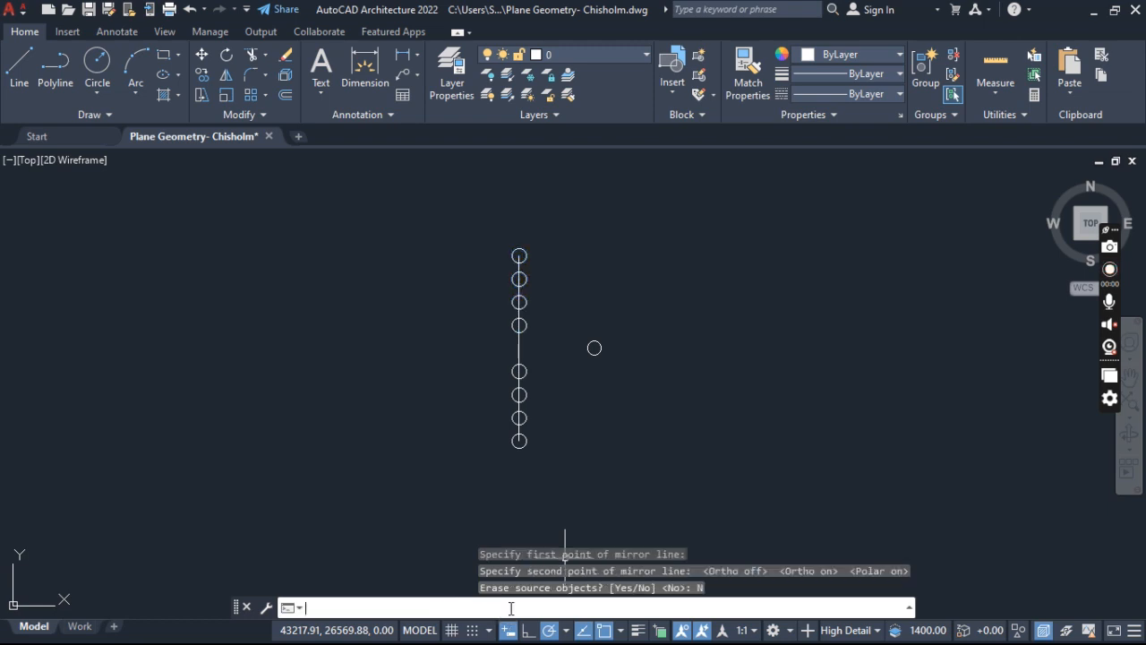
pyautogui.scroll(5, 533, 333)
pyautogui.scroll(-5, 531, 332)
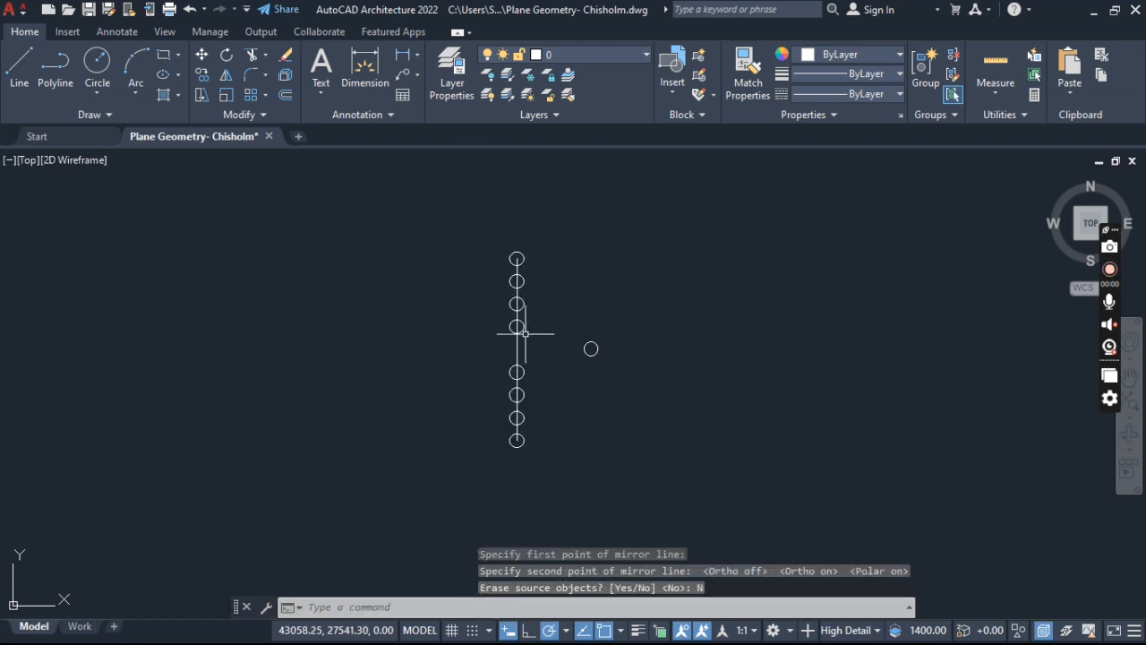
pyautogui.scroll(6, 508, 257)
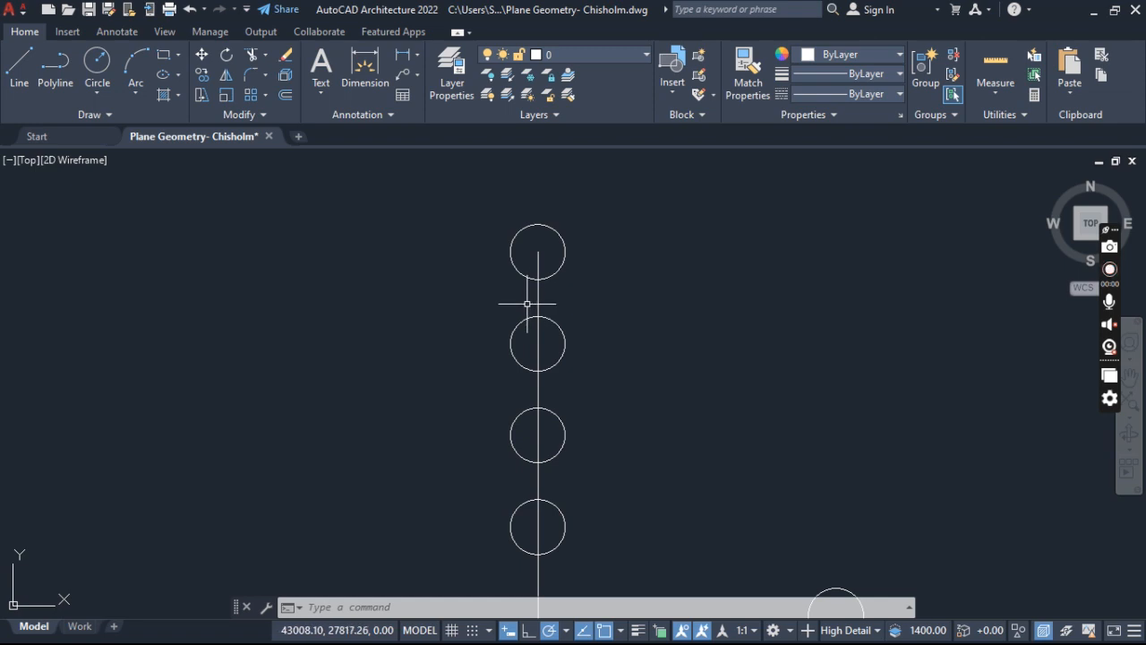
pyautogui.scroll(-3, 501, 293)
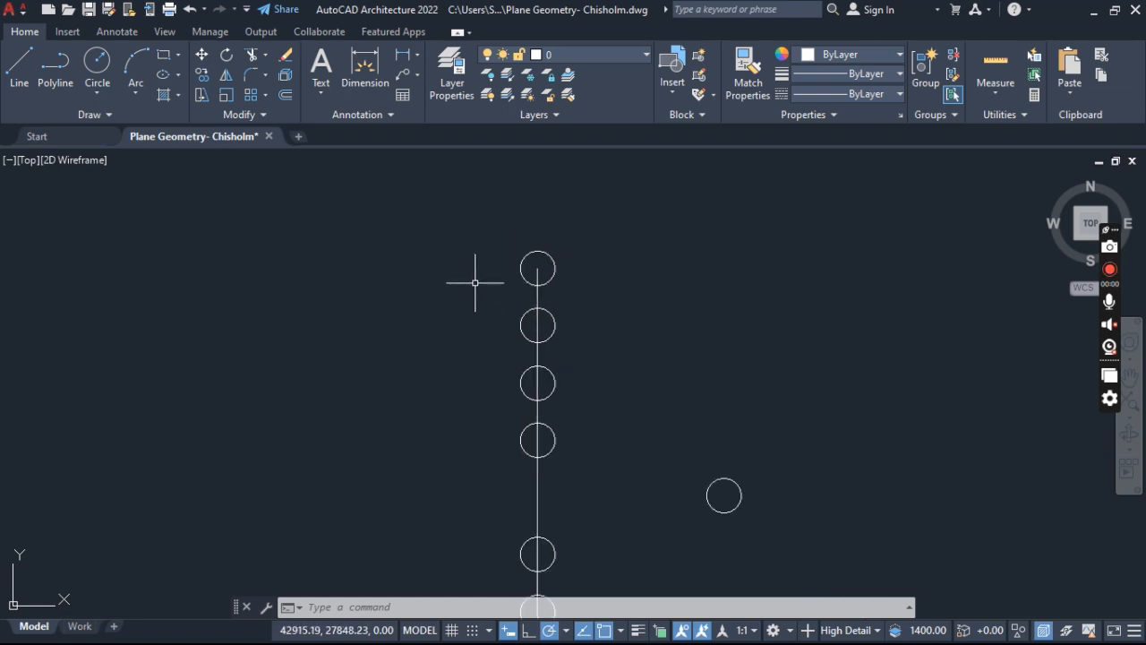
pyautogui.scroll(1, 514, 332)
pyautogui.scroll(5, 537, 351)
pyautogui.scroll(-3, 525, 316)
pyautogui.moveTo(530, 317); pyautogui.dragTo(495, 250, button='middle')
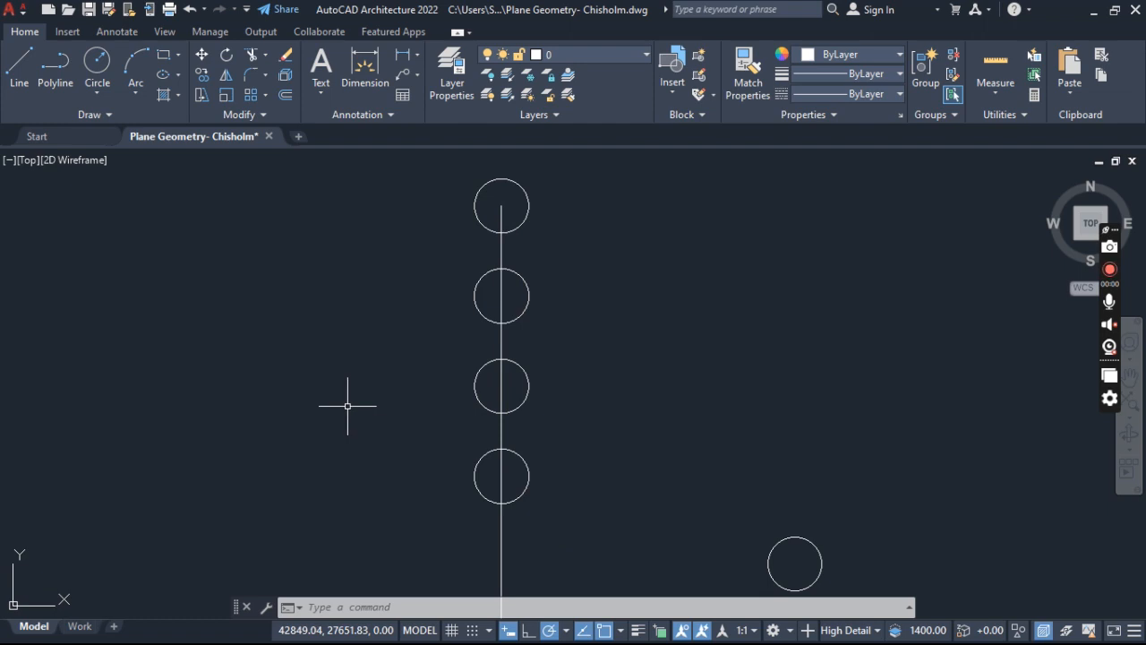
pyautogui.write('trim')
pyautogui.press('Return')
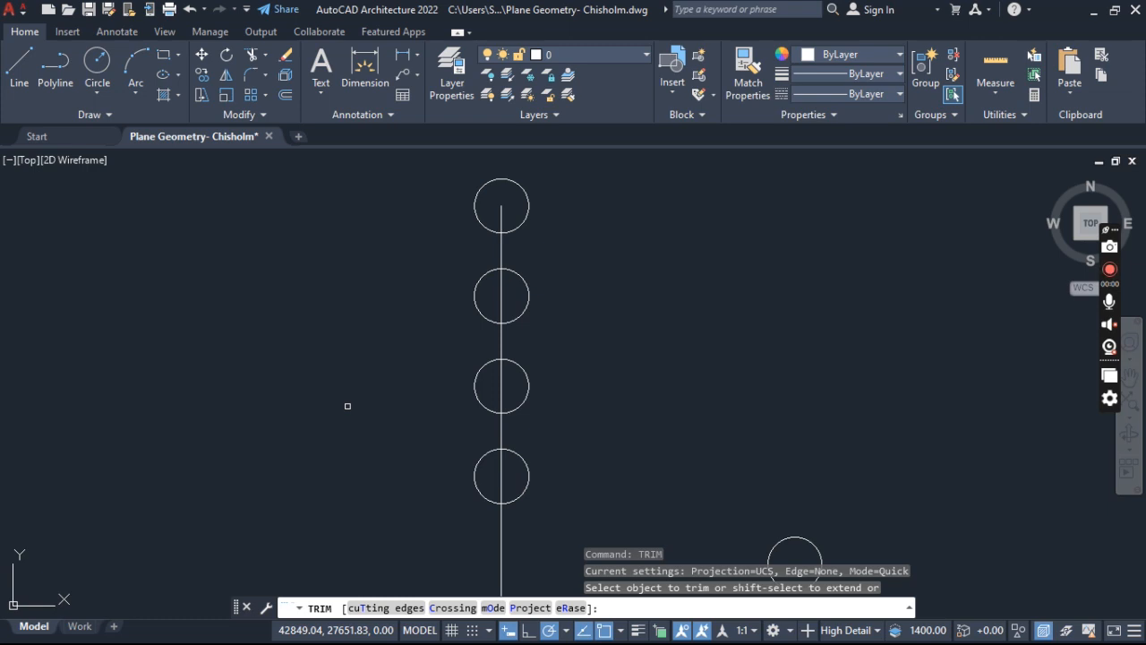
pyautogui.press('Escape')
pyautogui.press('Escape')
pyautogui.press('Escape')
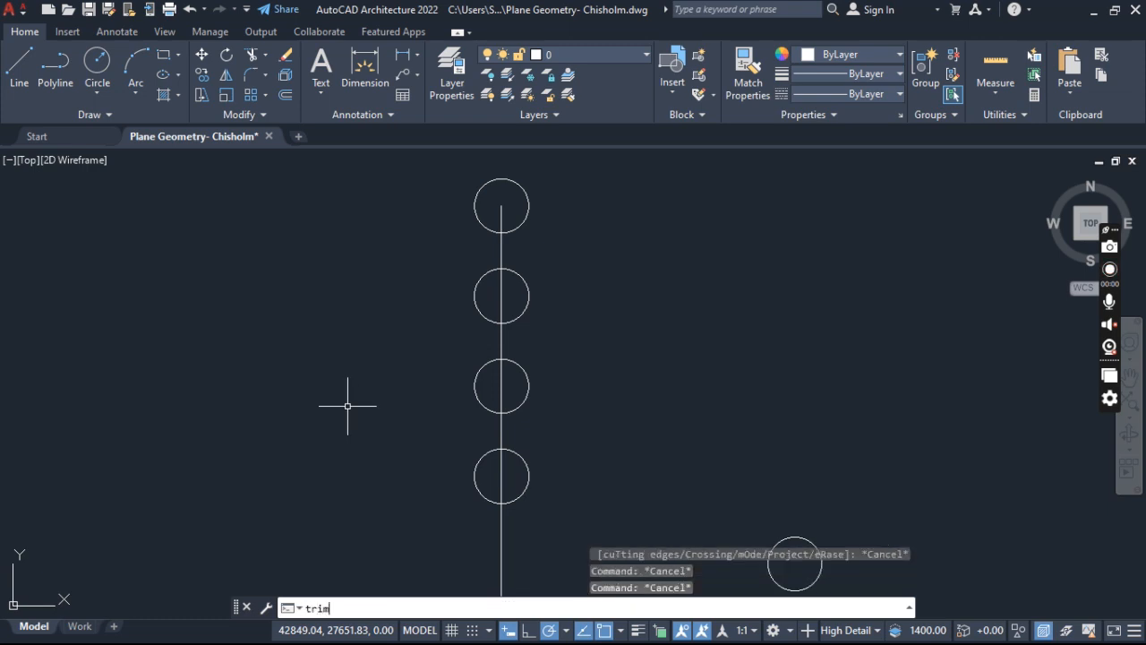
pyautogui.press('Return')
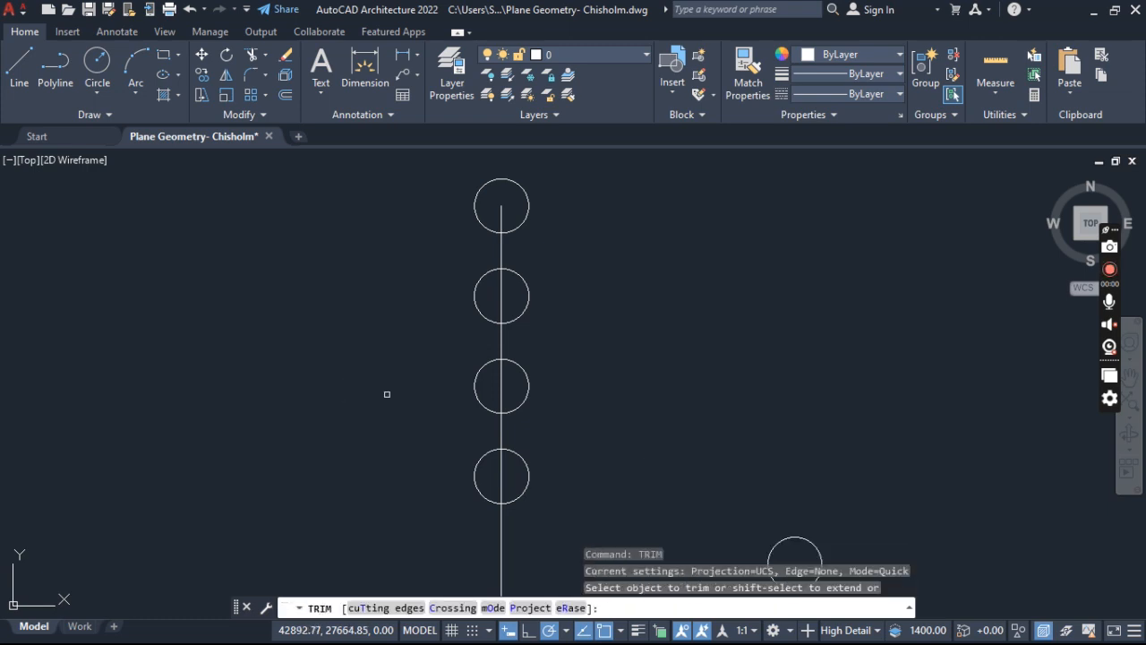
pyautogui.scroll(2, 508, 282)
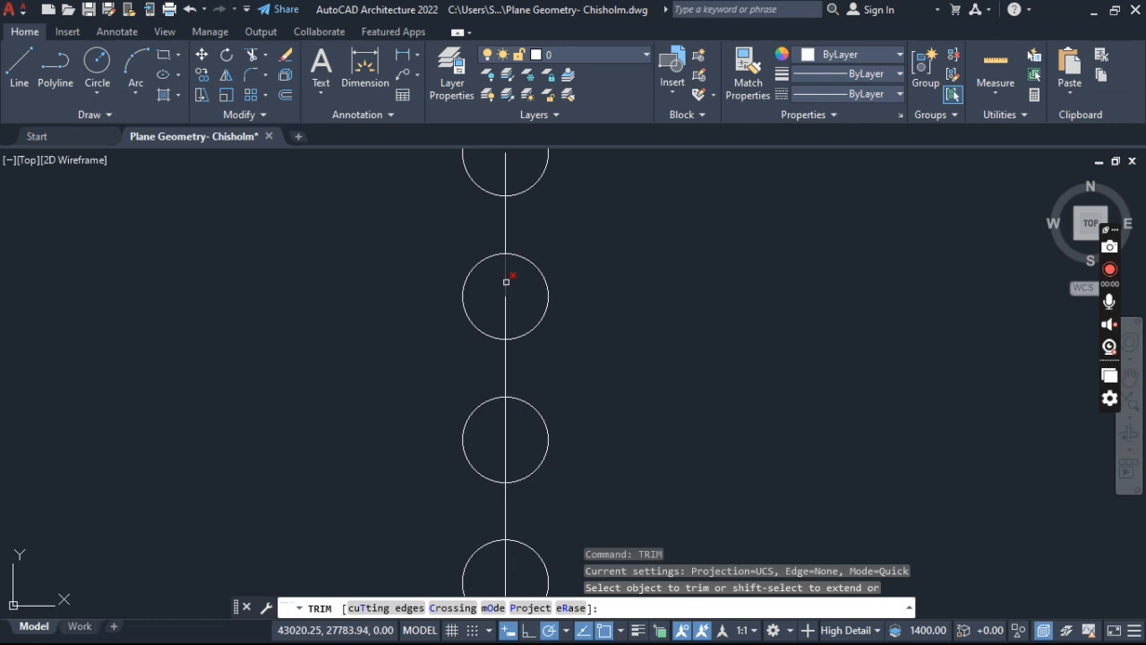
pyautogui.scroll(-6, 506, 281)
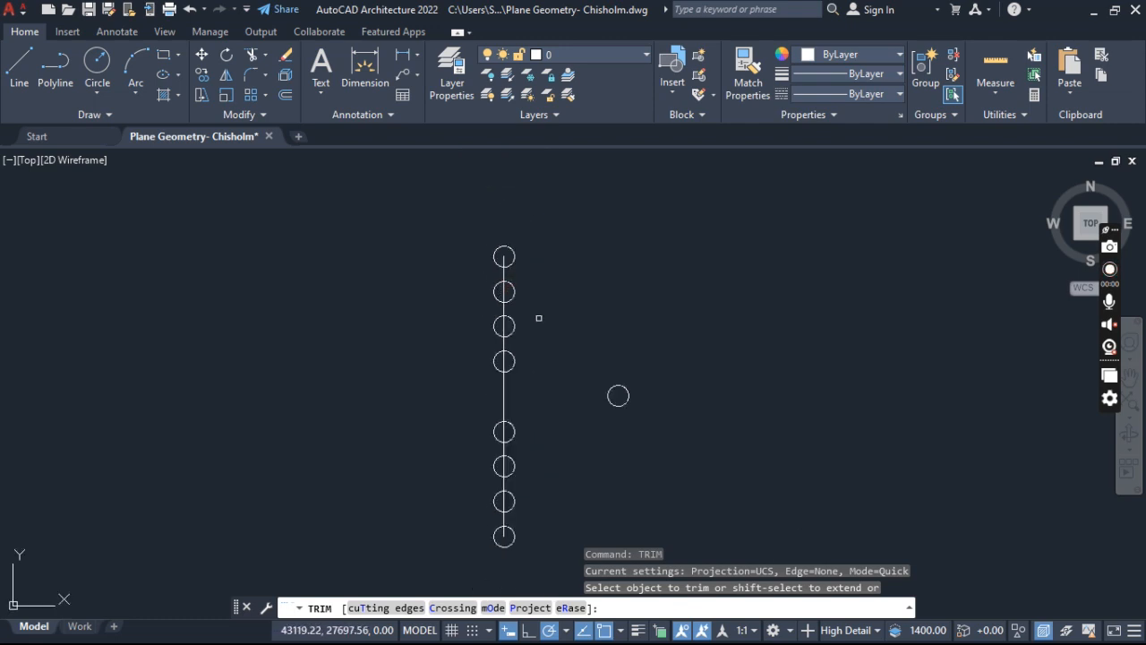
pyautogui.scroll(8, 509, 286)
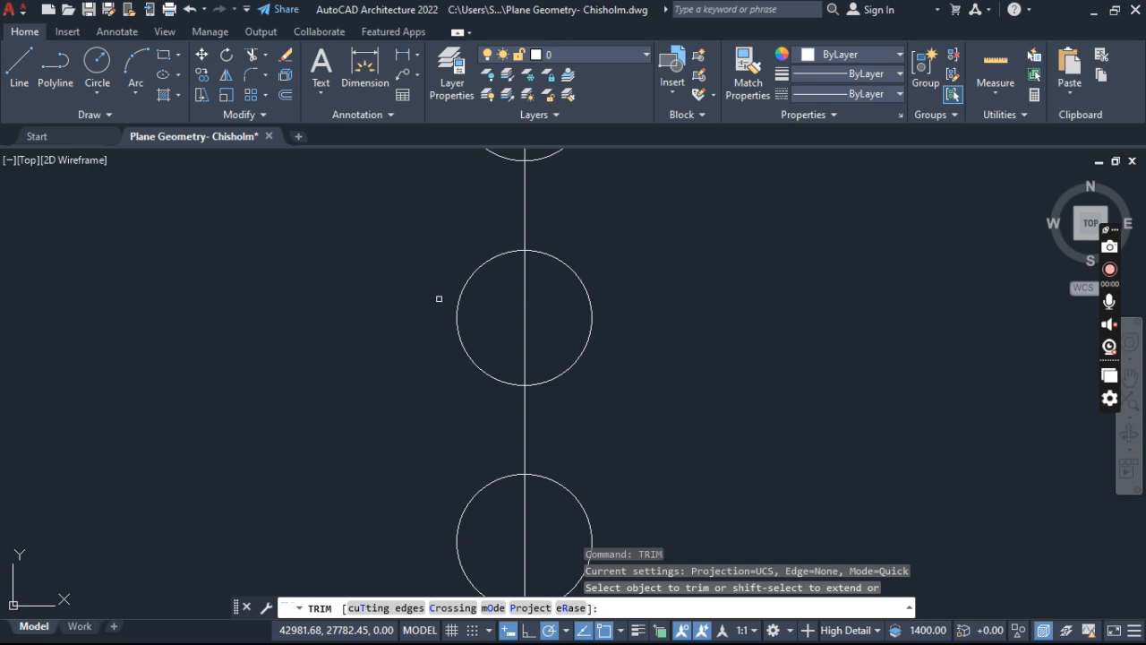
pyautogui.scroll(-4, 437, 298)
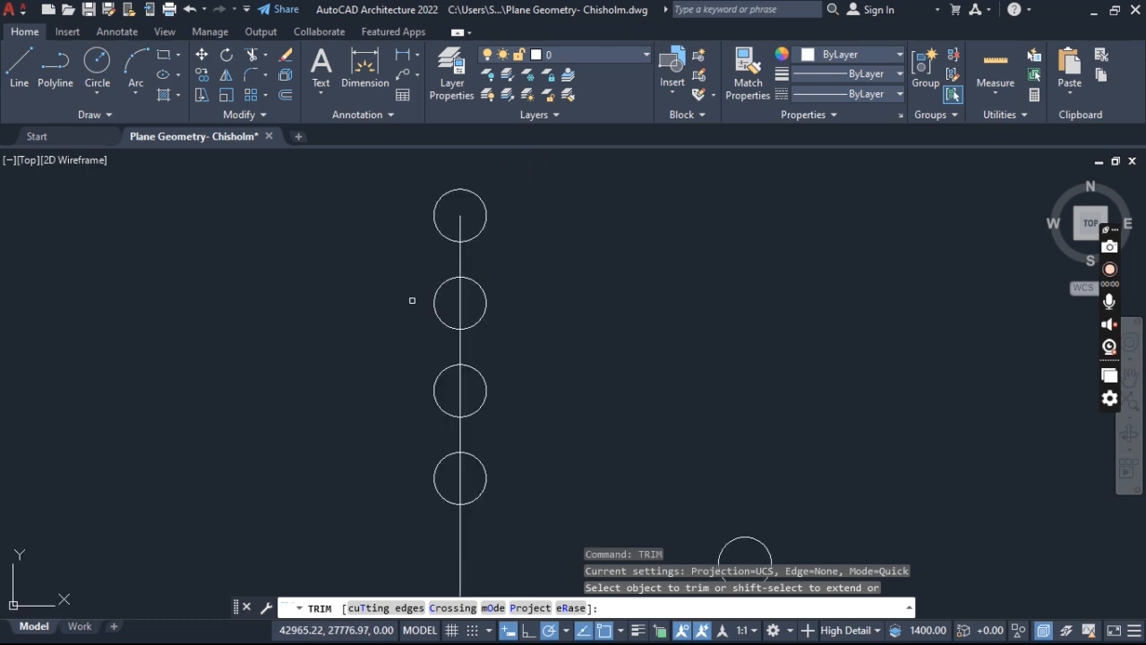
pyautogui.rightClick(637, 287)
pyautogui.press('Escape')
pyautogui.press('Escape')
pyautogui.press('Escape')
pyautogui.rightClick(631, 265)
pyautogui.click(568, 268)
pyautogui.press('Escape')
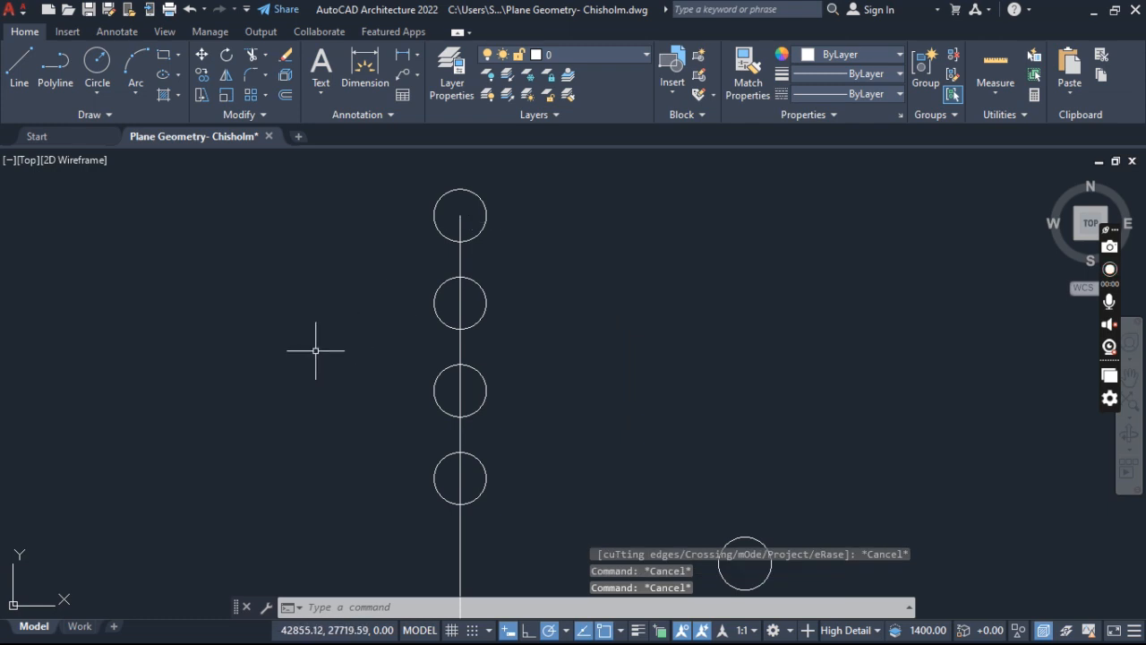
# - Trim away the line segments inside the upper five circles of the column
pyautogui.write('TRIM')
pyautogui.press('Return')
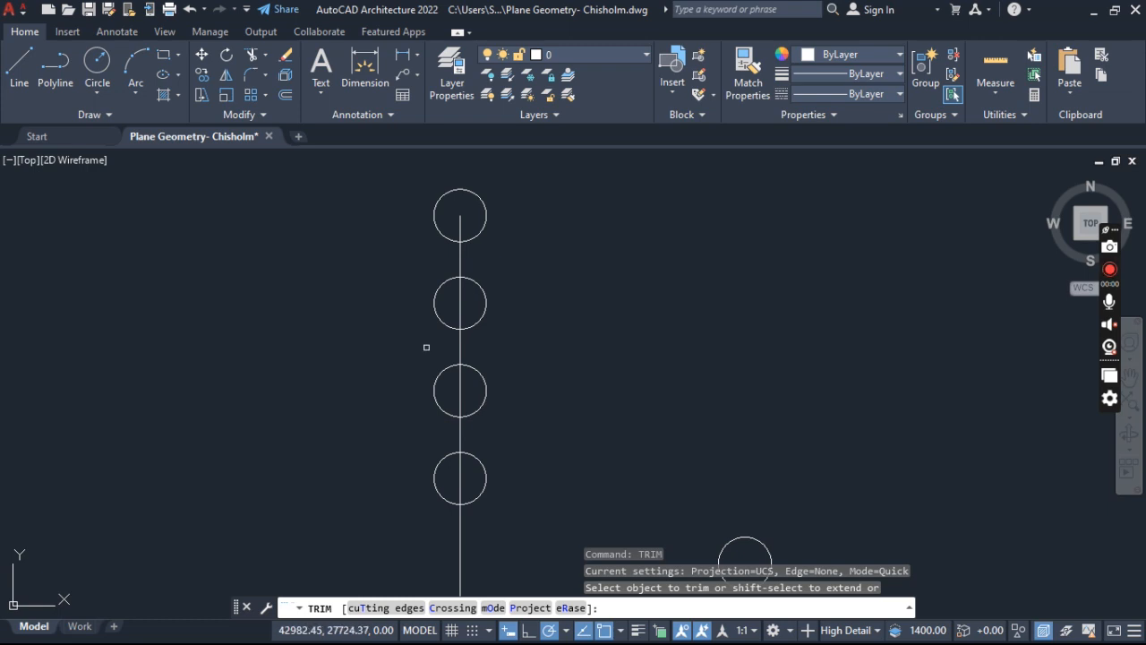
pyautogui.click(458, 307)
pyautogui.click(459, 297)
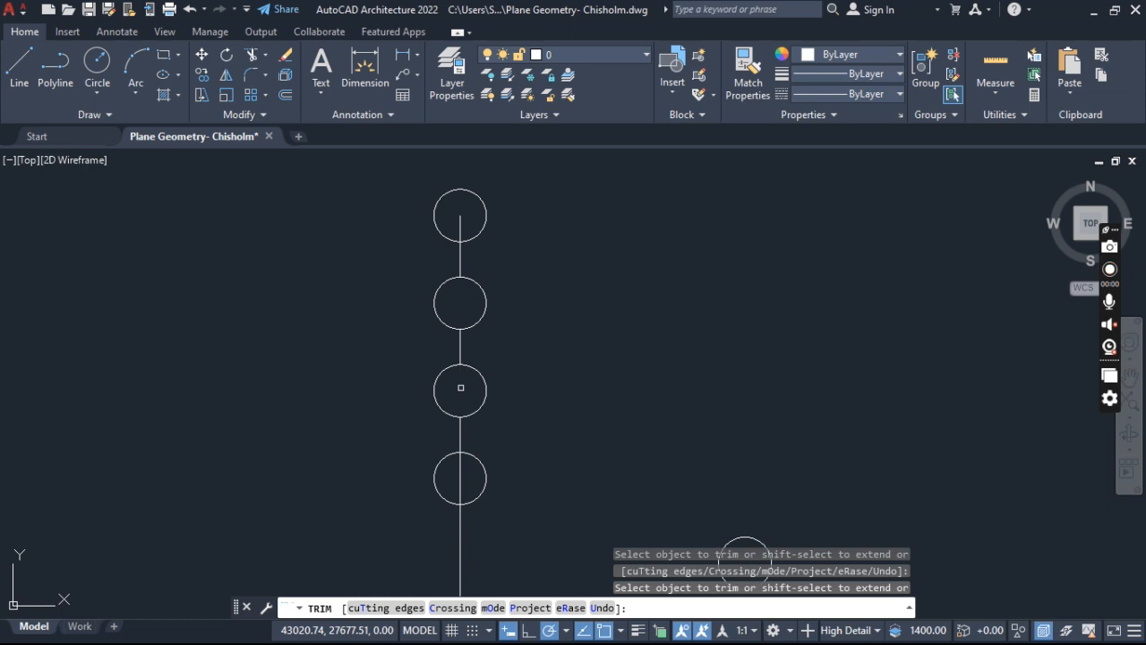
pyautogui.scroll(-6, 456, 472)
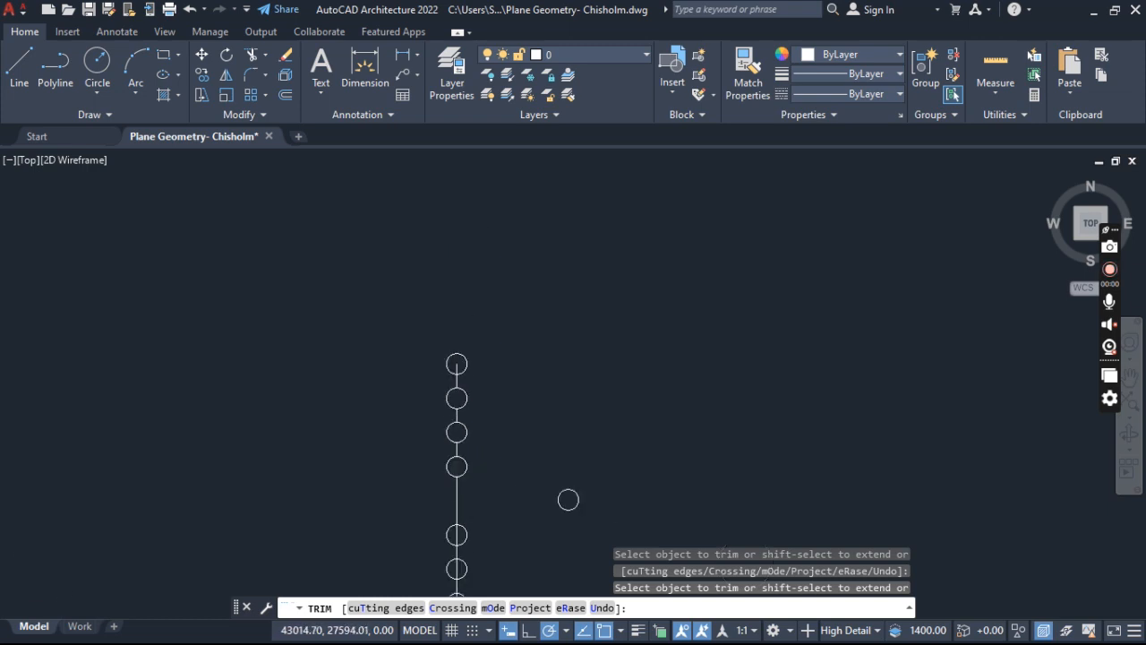
pyautogui.moveTo(456, 448); pyautogui.dragTo(441, 399, button='middle')
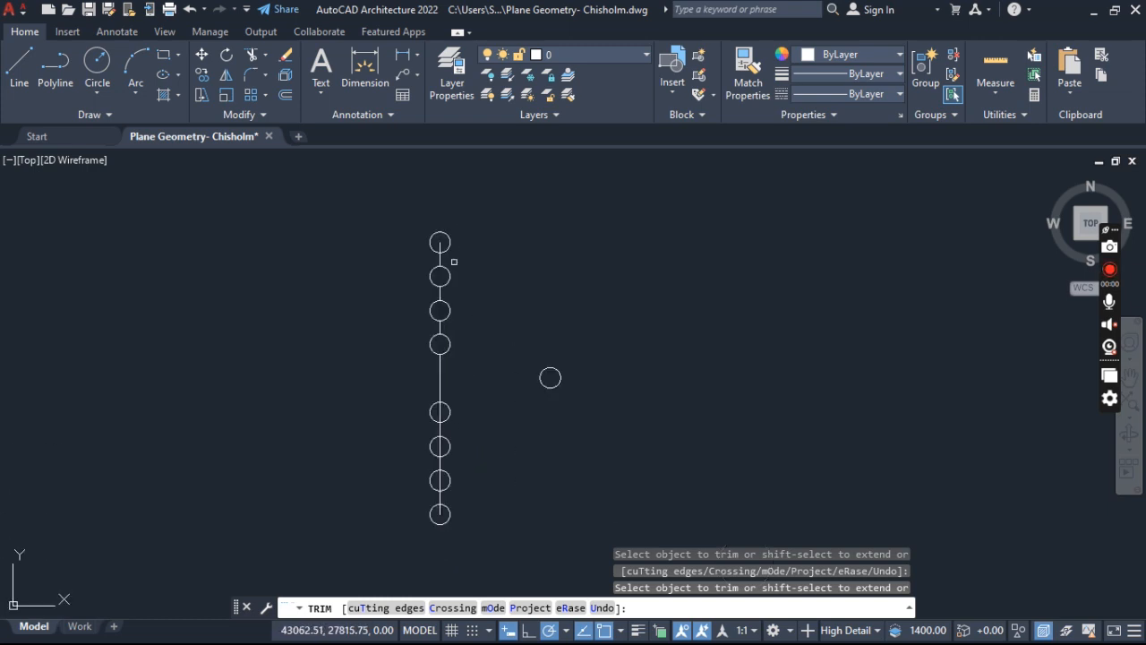
pyautogui.scroll(7, 421, 246)
pyautogui.scroll(-5, 426, 243)
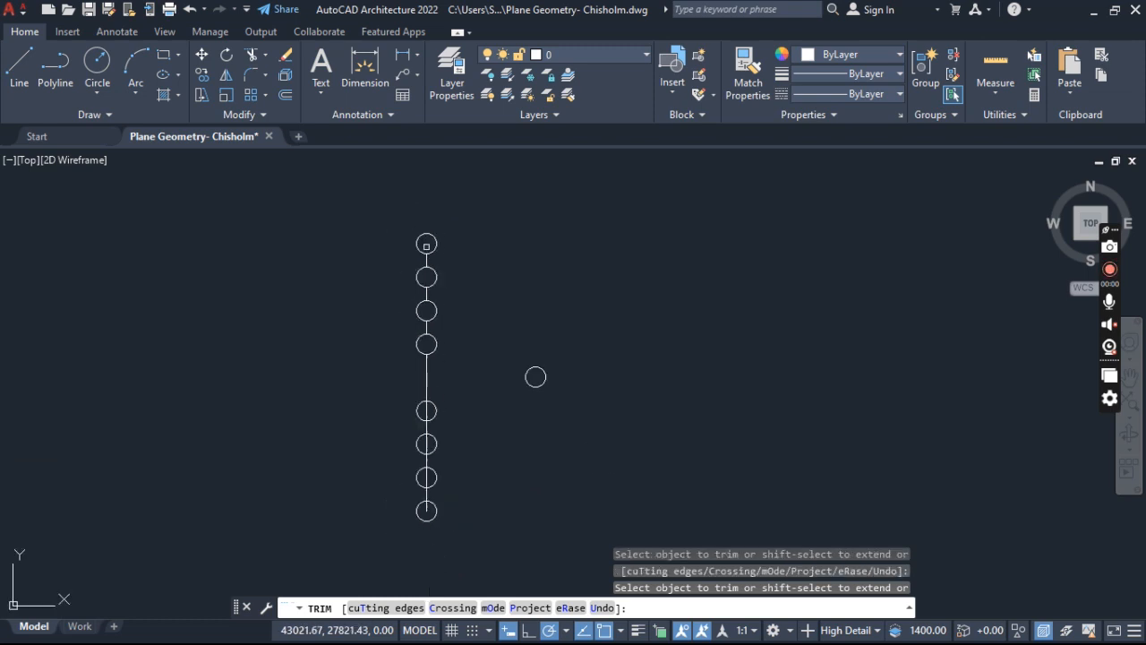
pyautogui.scroll(3, 432, 408)
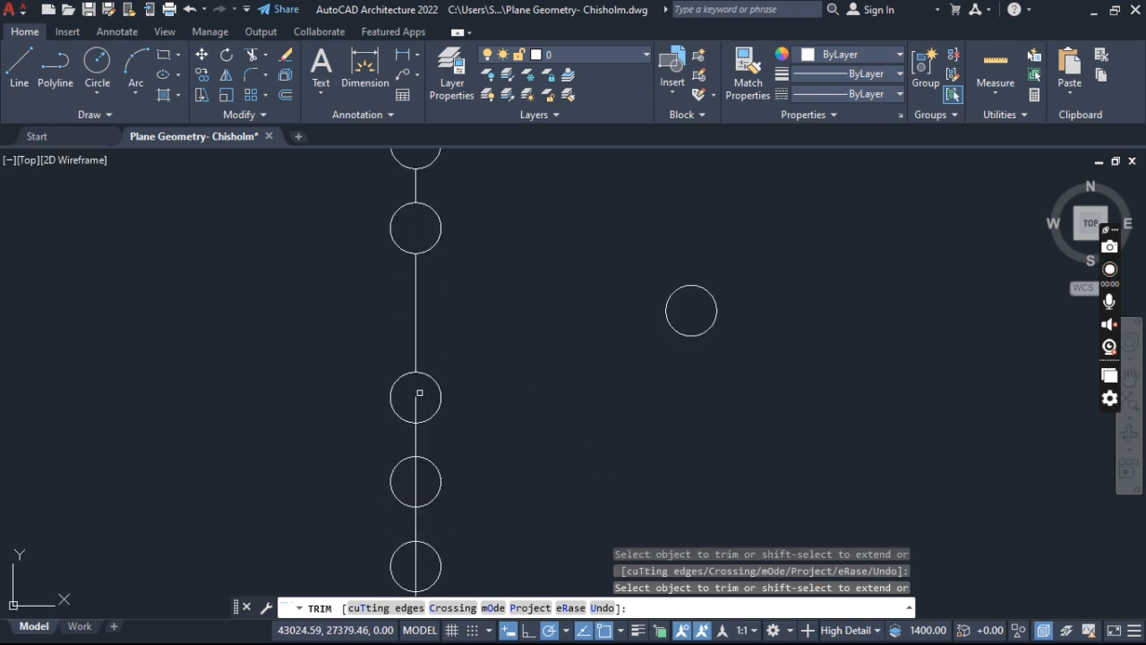
# - Trim away the line segments inside the three lowest circles of the column and finish Trim
pyautogui.click(416, 494)
pyautogui.click(415, 554)
pyautogui.moveTo(411, 560); pyautogui.dragTo(402, 450, button='middle')
pyautogui.scroll(2, 411, 465)
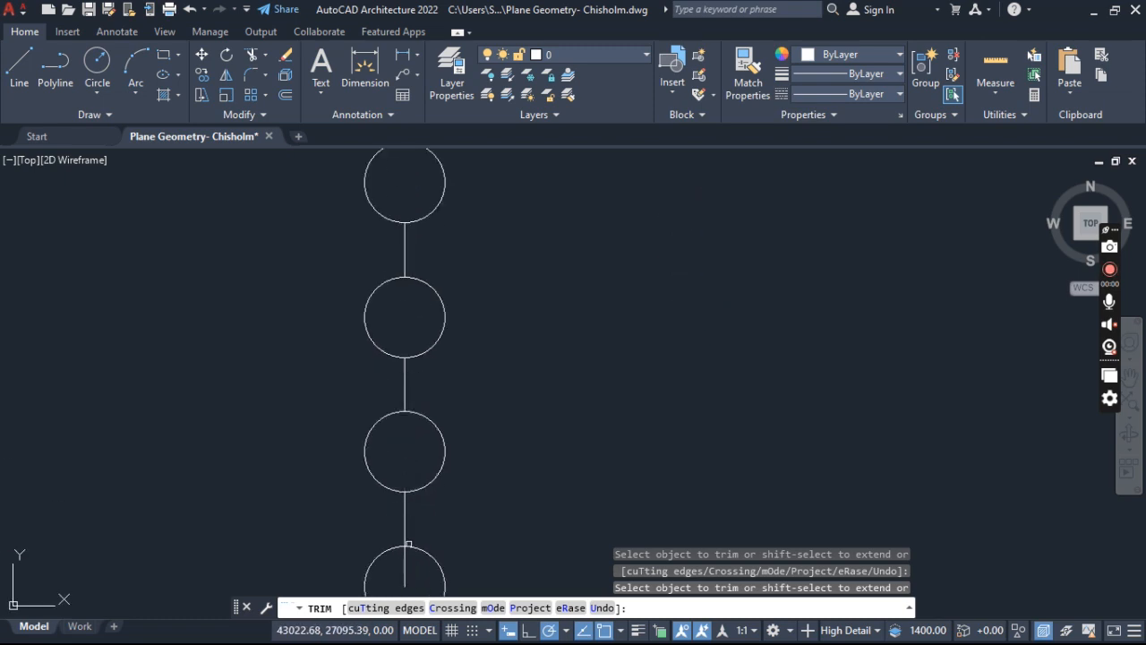
pyautogui.scroll(-5, 402, 568)
pyautogui.moveTo(407, 341); pyautogui.dragTo(383, 390, button='middle')
pyautogui.scroll(2, 384, 389)
pyautogui.scroll(5, 389, 313)
pyautogui.scroll(-6, 384, 325)
pyautogui.scroll(2, 384, 325)
pyautogui.moveTo(395, 330); pyautogui.dragTo(433, 314, button='middle')
pyautogui.scroll(-3, 435, 322)
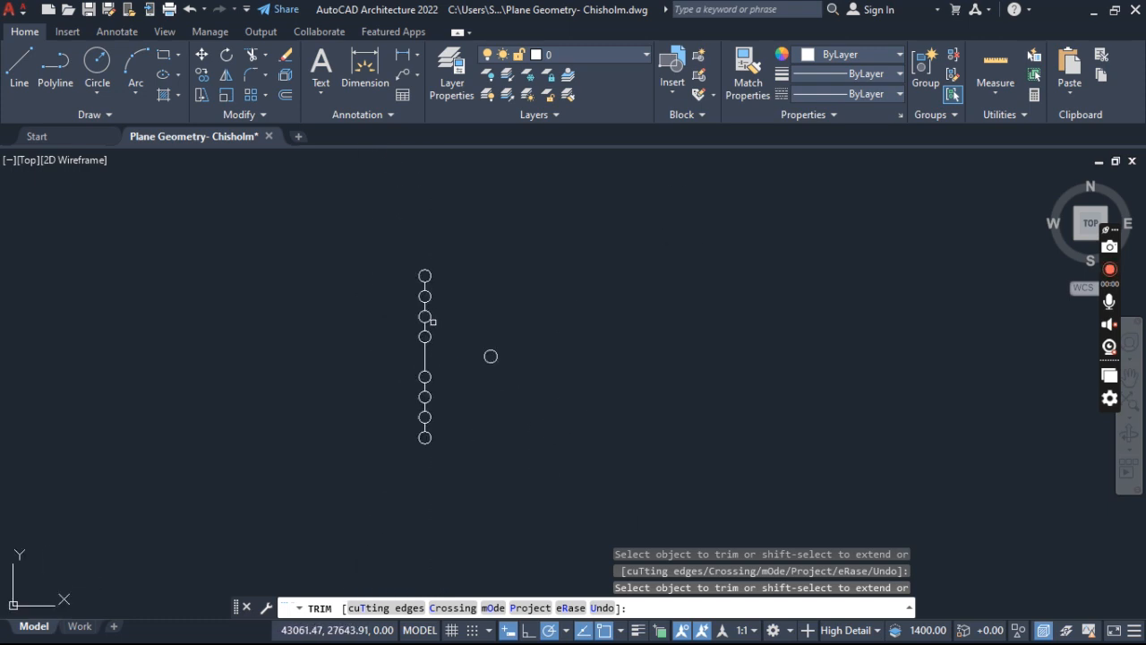
pyautogui.press('Escape')
pyautogui.press('Escape')
pyautogui.press('Escape')
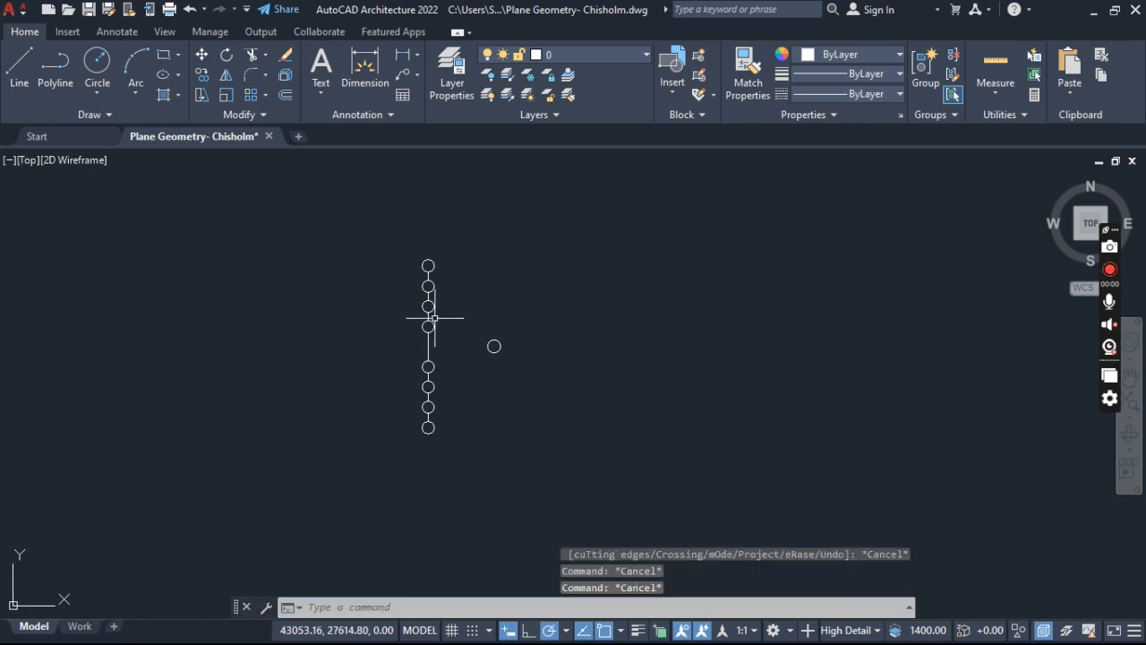
pyautogui.moveTo(430, 319); pyautogui.dragTo(376, 399, button='middle')
pyautogui.scroll(2, 347, 326)
pyautogui.moveTo(347, 327); pyautogui.dragTo(295, 361, button='middle')
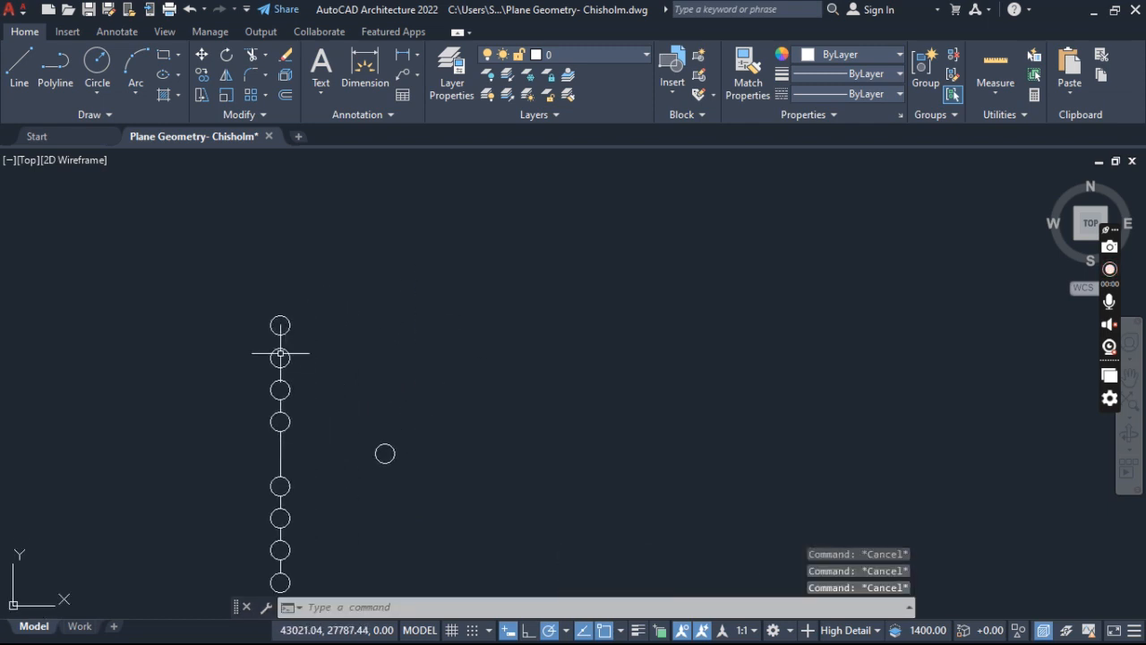
pyautogui.scroll(2, 290, 367)
pyautogui.scroll(-2, 313, 328)
pyautogui.moveTo(312, 329)
pyautogui.mouseDown(button='middle')
pyautogui.moveTo(212, 354)
pyautogui.moveTo(264, 277)
pyautogui.moveTo(263, 321)
pyautogui.mouseUp(button='middle')
pyautogui.scroll(3, 235, 356)
pyautogui.scroll(-2, 264, 277)
pyautogui.click(24, 79)
pyautogui.click(334, 328)
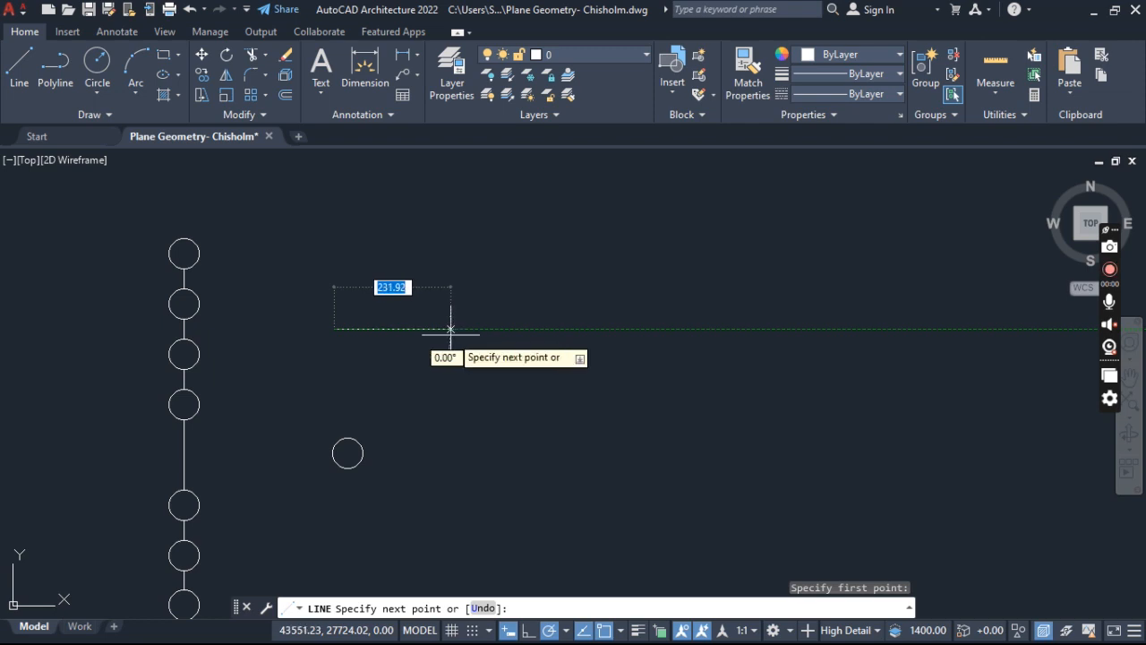
pyautogui.write('3')
pyautogui.press('BackSpace')
pyautogui.press('Escape')
pyautogui.press('Escape')
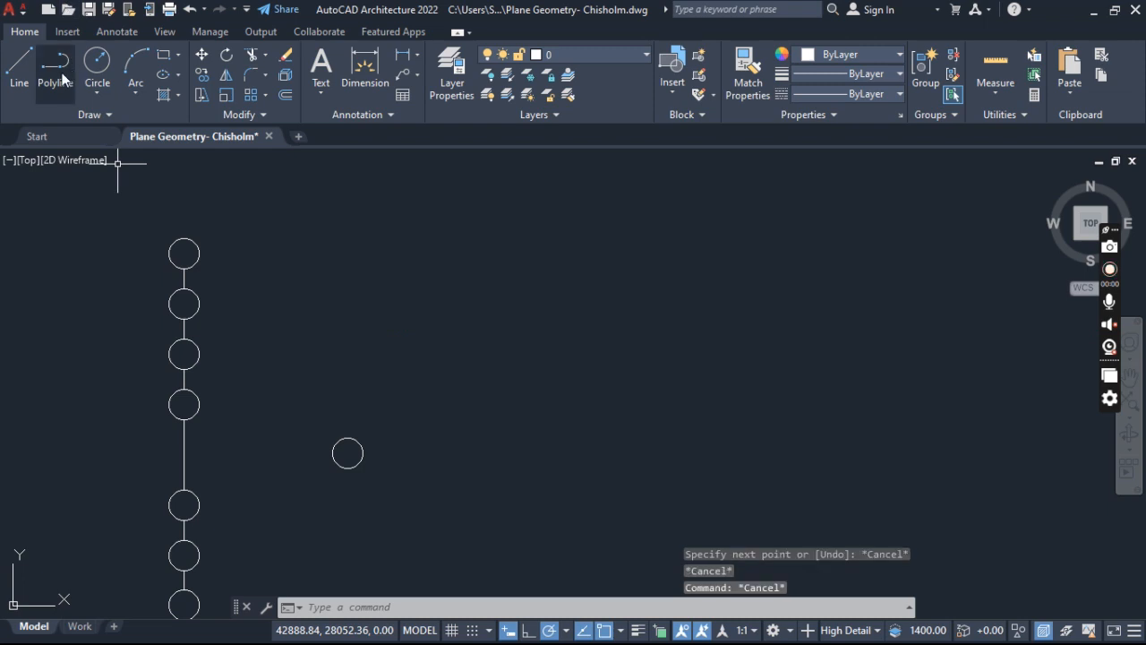
# - Draw a horizontal line 300 long to the right of the circle column, above the separate circle, and end Line
pyautogui.click(18, 68)
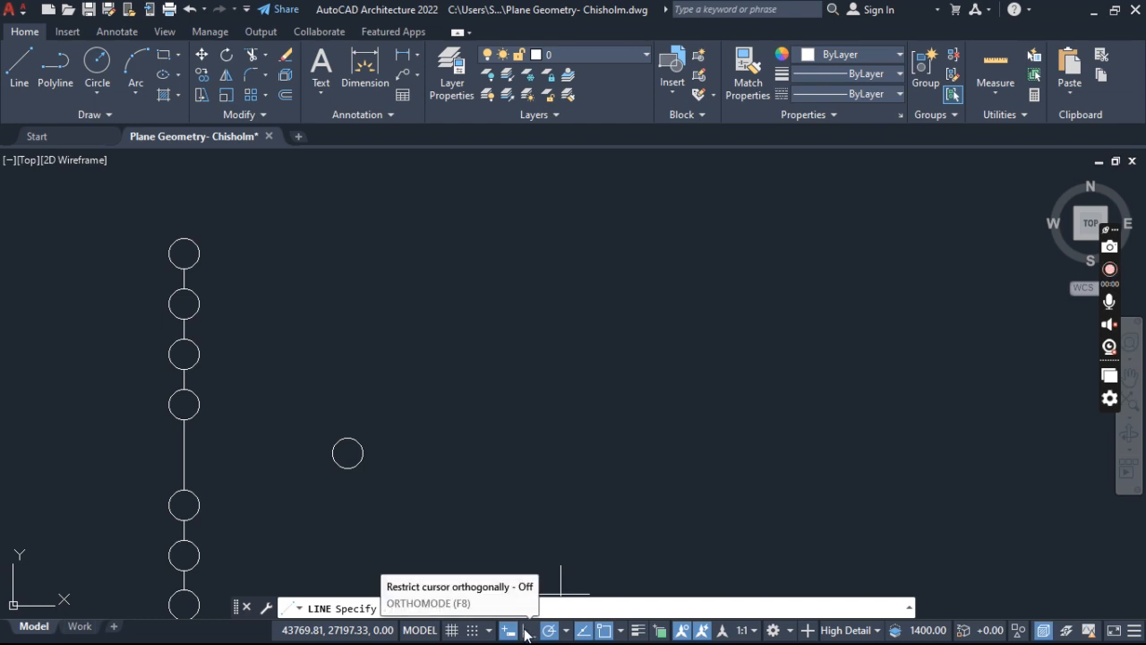
pyautogui.click(19, 65)
pyautogui.click(369, 302)
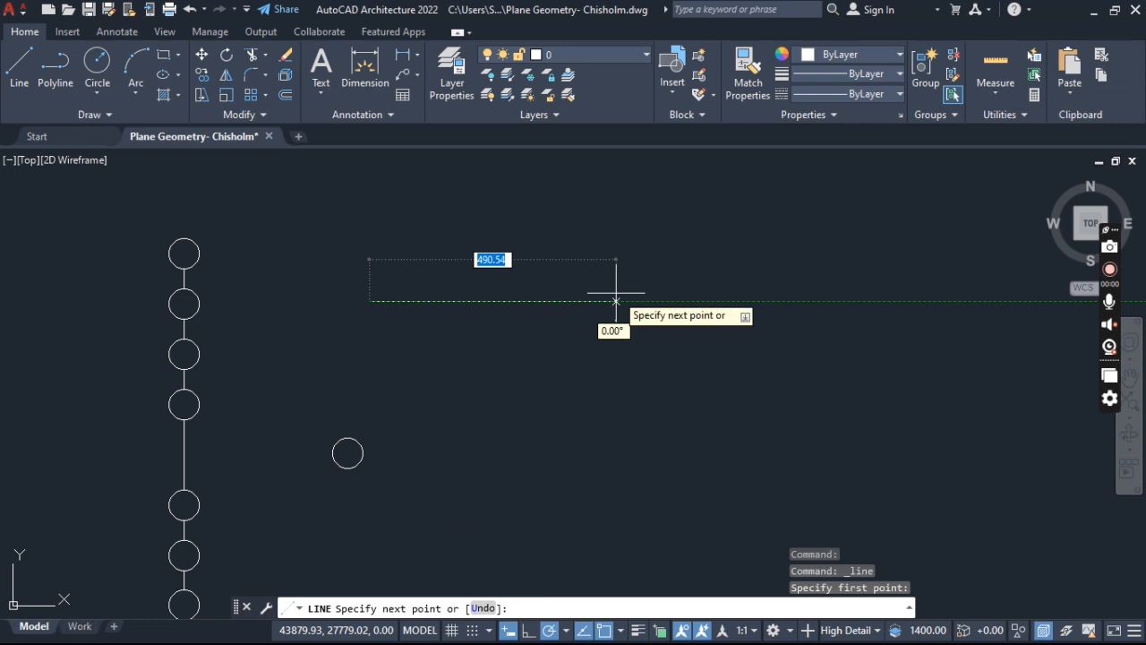
pyautogui.write('300')
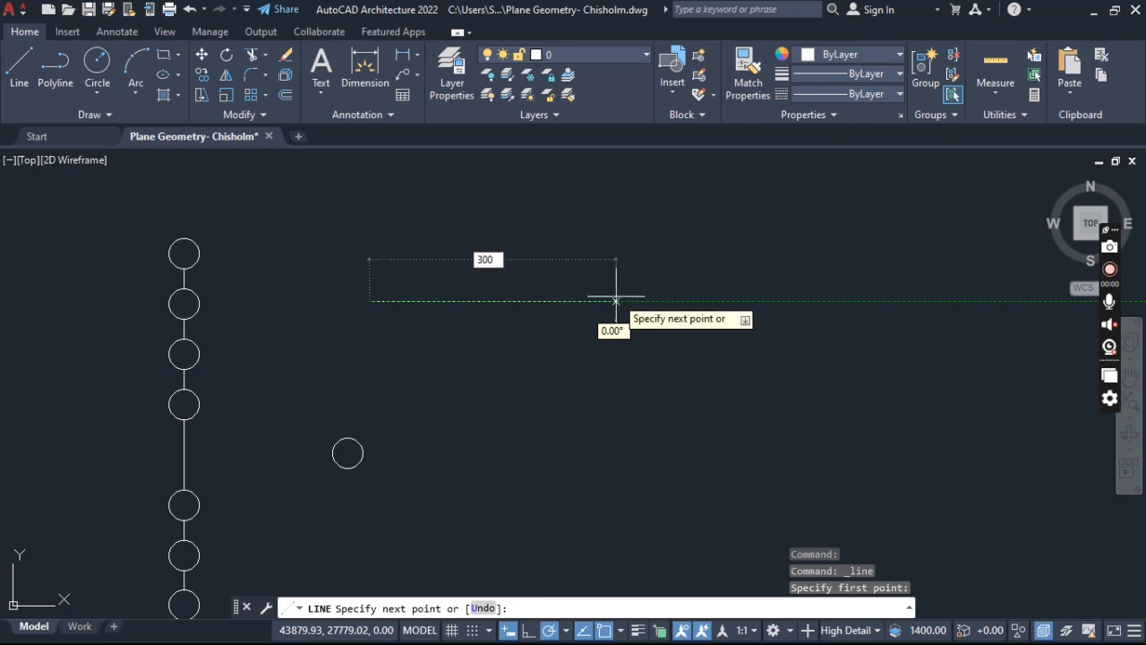
pyautogui.press('Return')
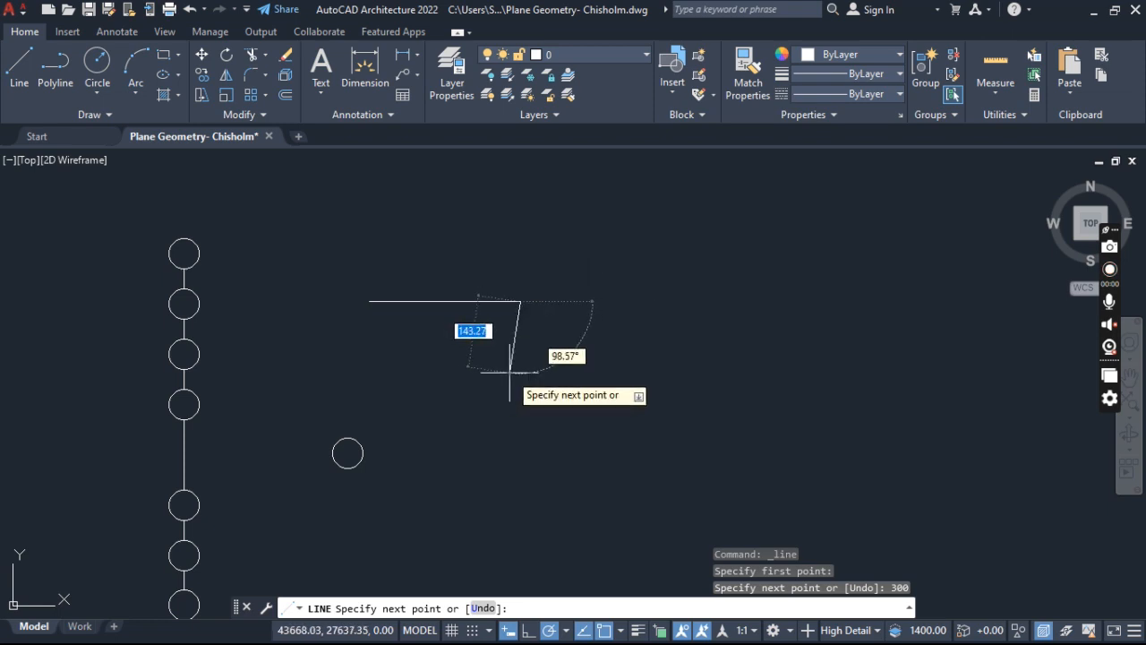
pyautogui.press('Escape')
pyautogui.press('Escape')
pyautogui.press('Escape')
# - Set an Offset distance of 50 for the horizontal line, preview both sides, and leave the command without placing a copy
pyautogui.scroll(2, 448, 269)
pyautogui.moveTo(448, 301); pyautogui.dragTo(462, 364, button='middle')
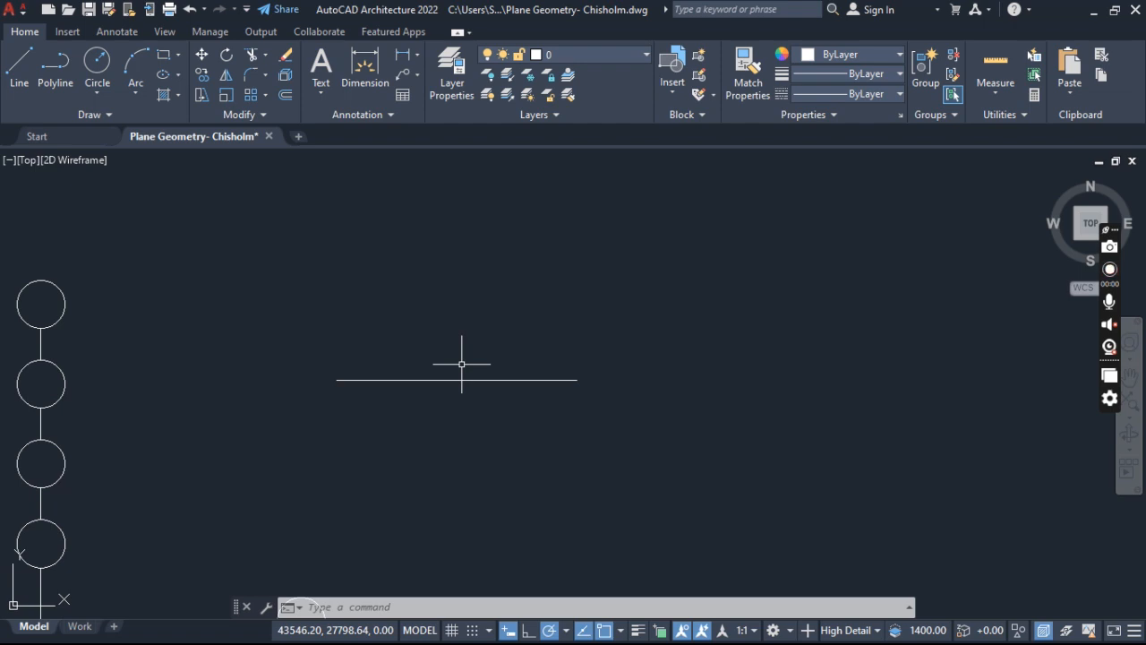
pyautogui.press('Escape')
pyautogui.press('Escape')
pyautogui.click(442, 337)
pyautogui.click(355, 468)
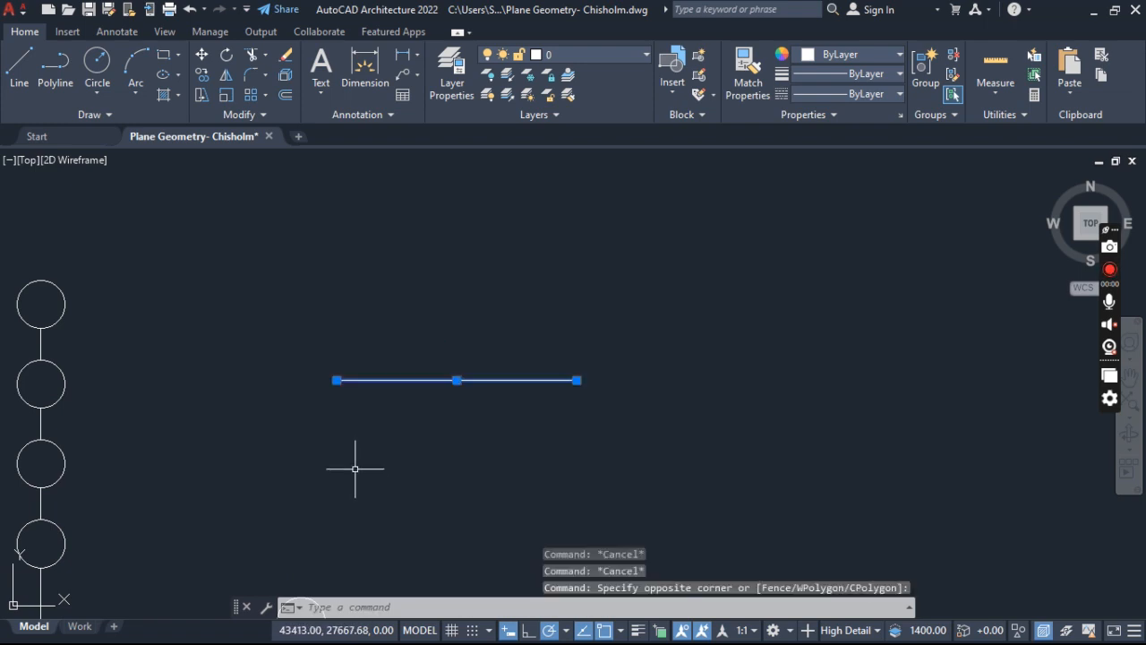
pyautogui.write('off')
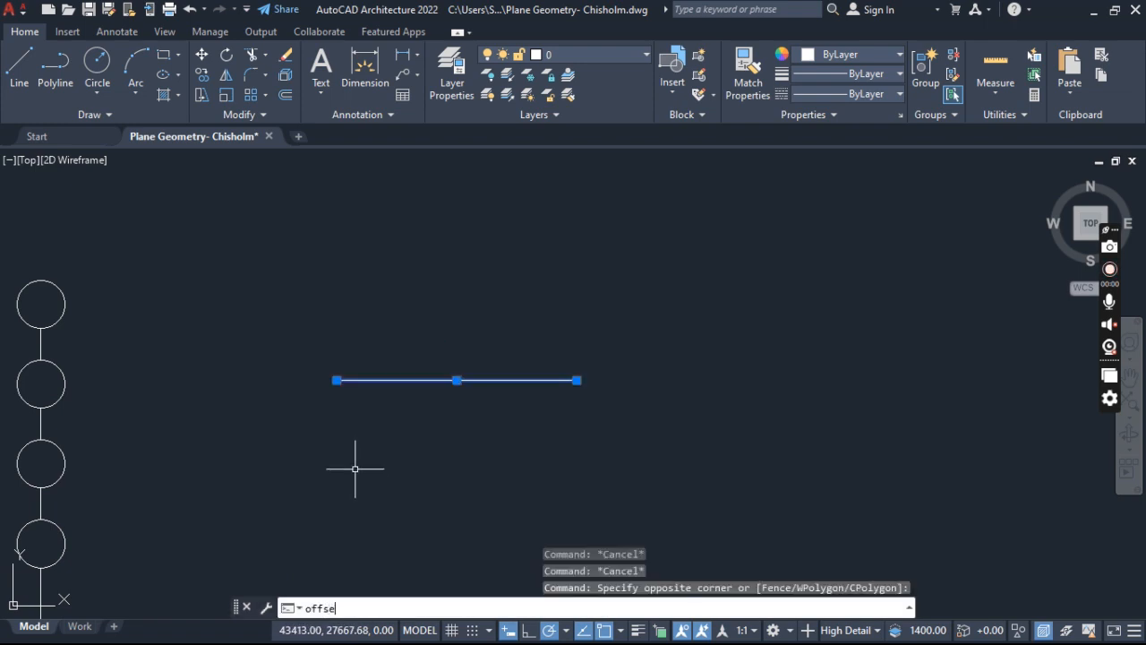
pyautogui.click(282, 97)
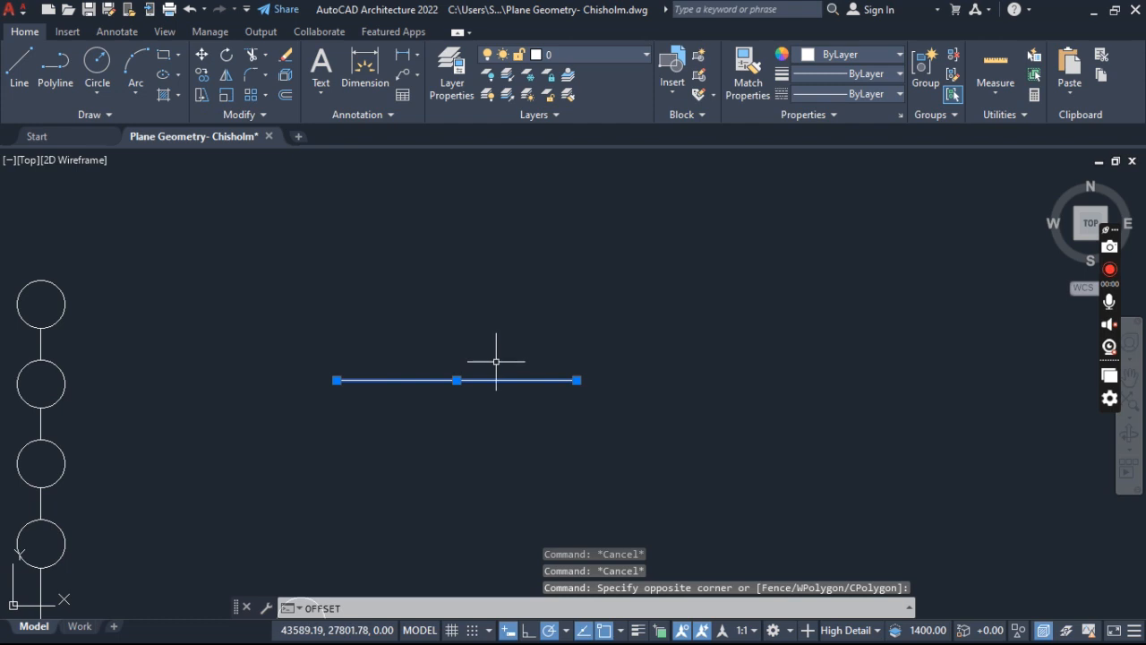
pyautogui.press('Return')
pyautogui.press('Return')
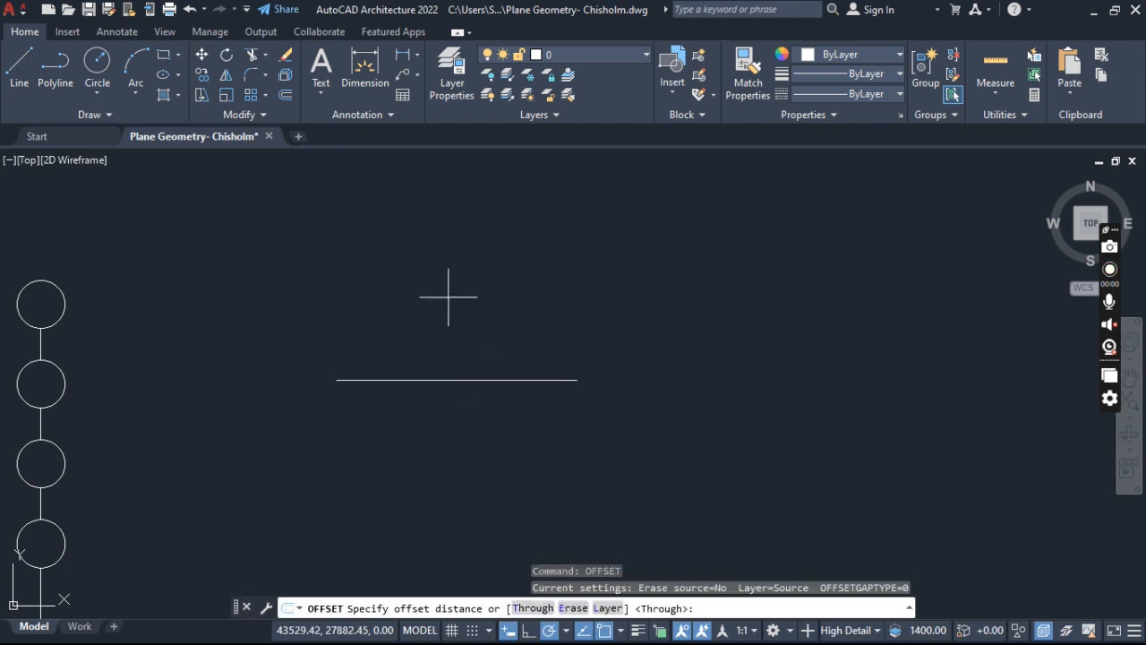
pyautogui.write('50')
pyautogui.press('Return')
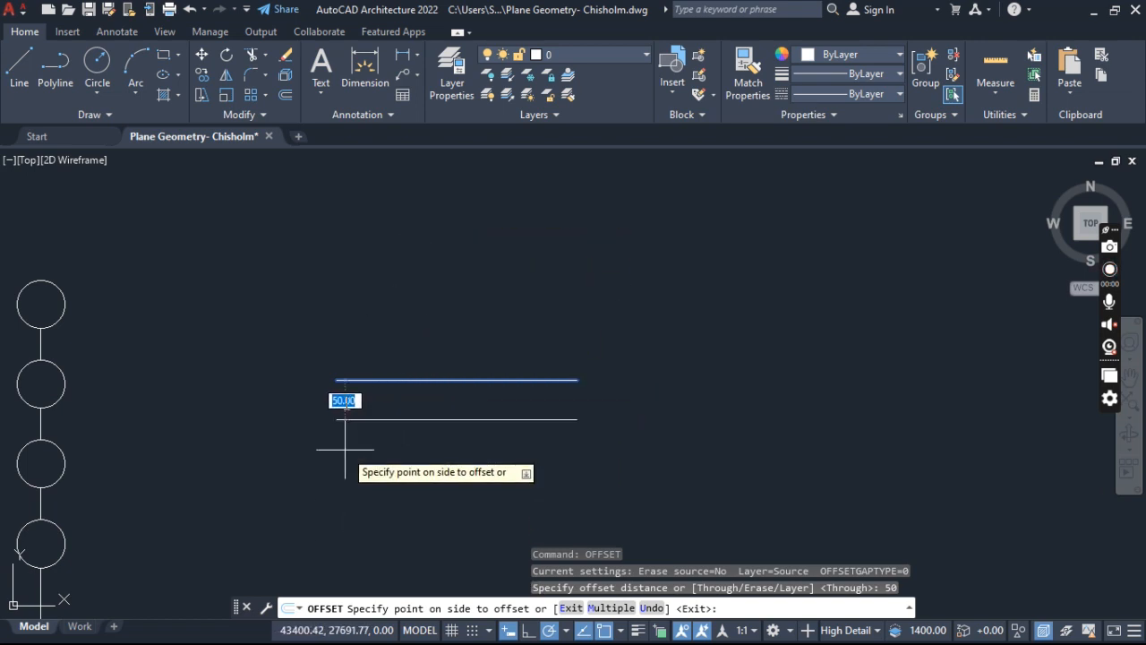
pyautogui.scroll(3, 381, 310)
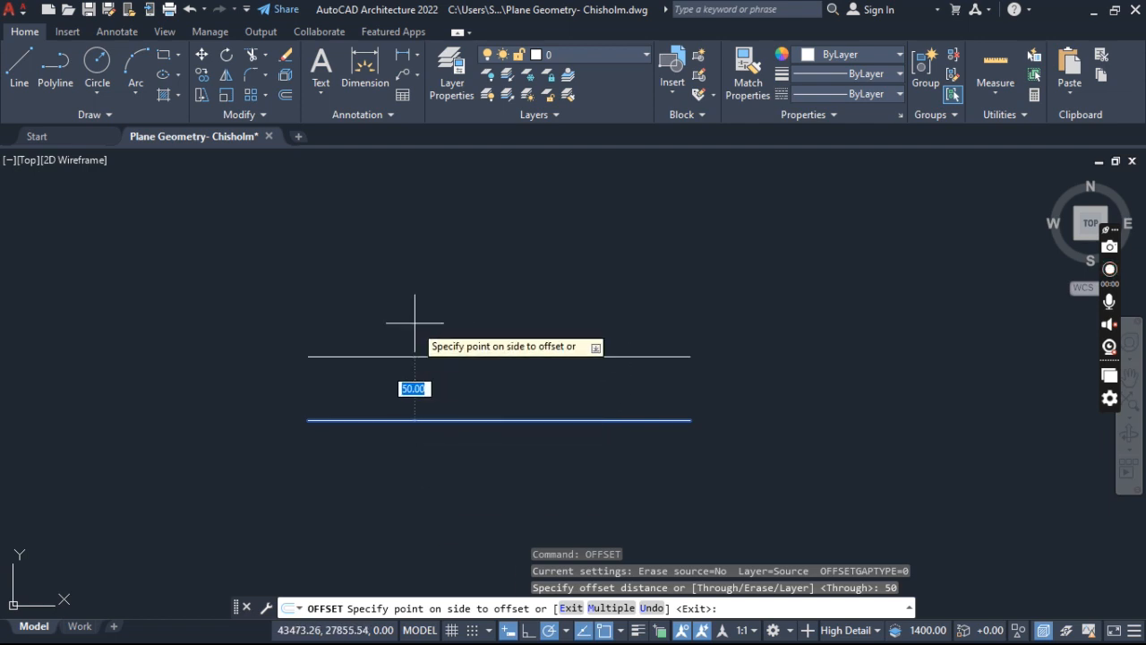
pyautogui.scroll(-2, 415, 351)
pyautogui.press('Escape')
pyautogui.press('Escape')
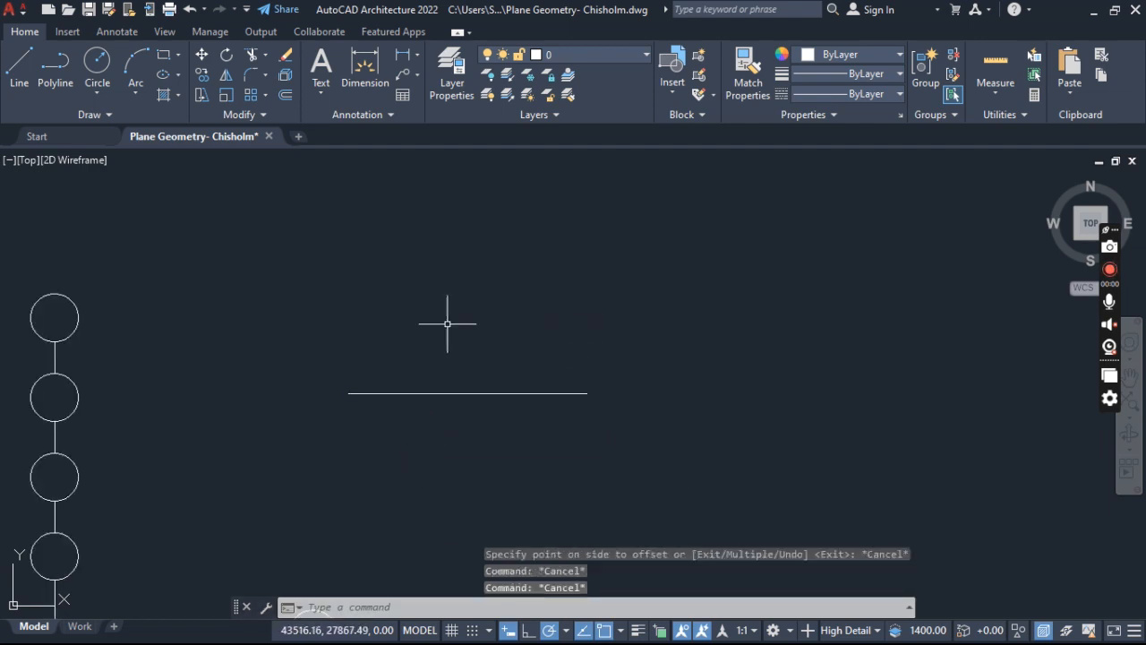
# - Offset the horizontal line upward by 50 and end the Offset command
pyautogui.click(447, 320)
pyautogui.click(340, 450)
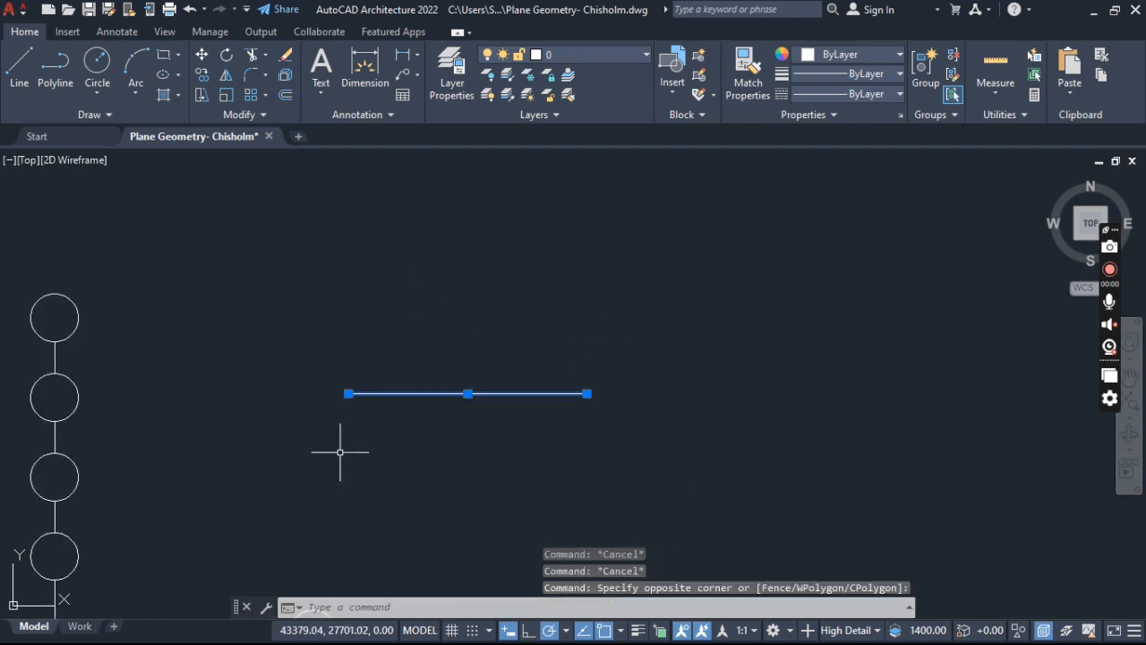
pyautogui.click(287, 99)
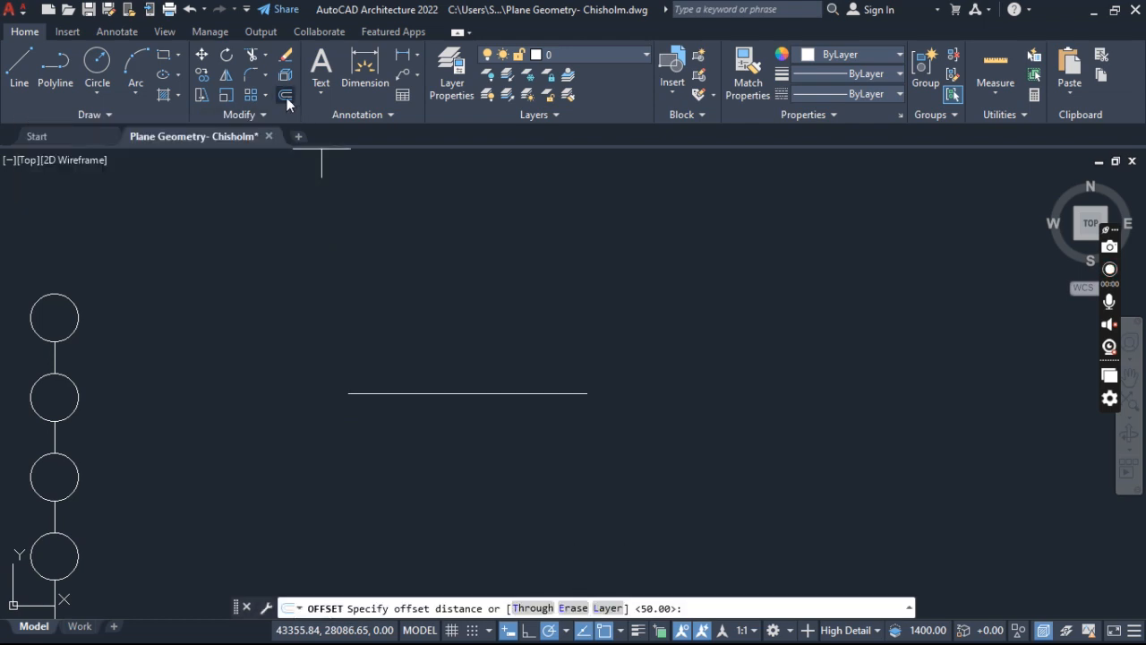
pyautogui.press('Return')
pyautogui.click(371, 392)
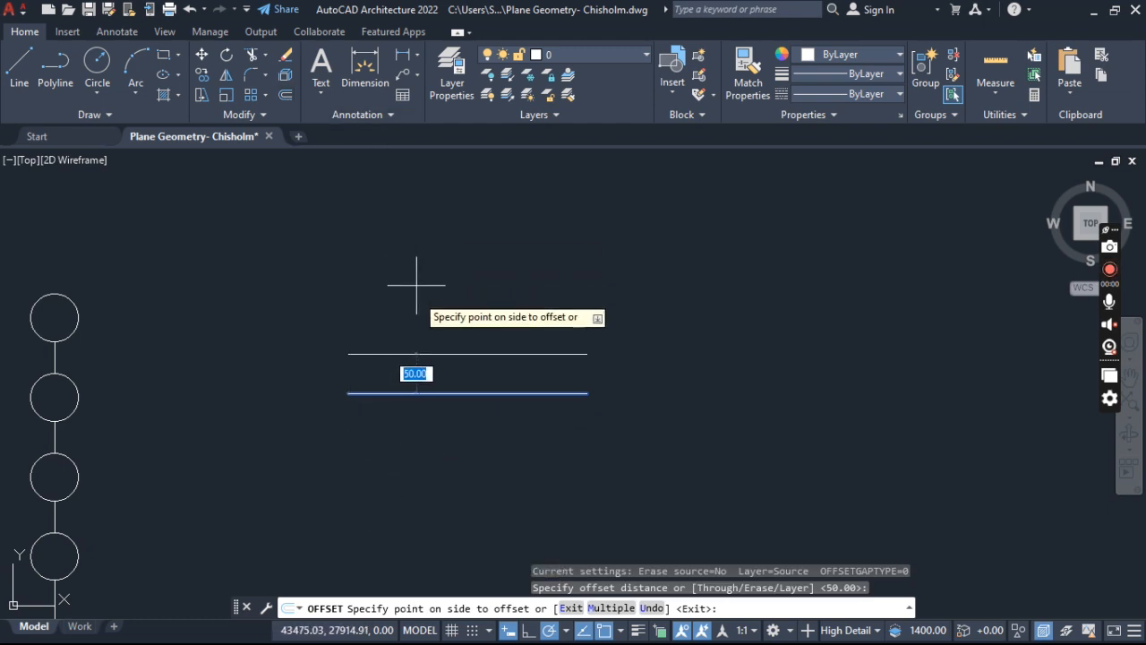
pyautogui.click(425, 239)
pyautogui.scroll(-6, 402, 453)
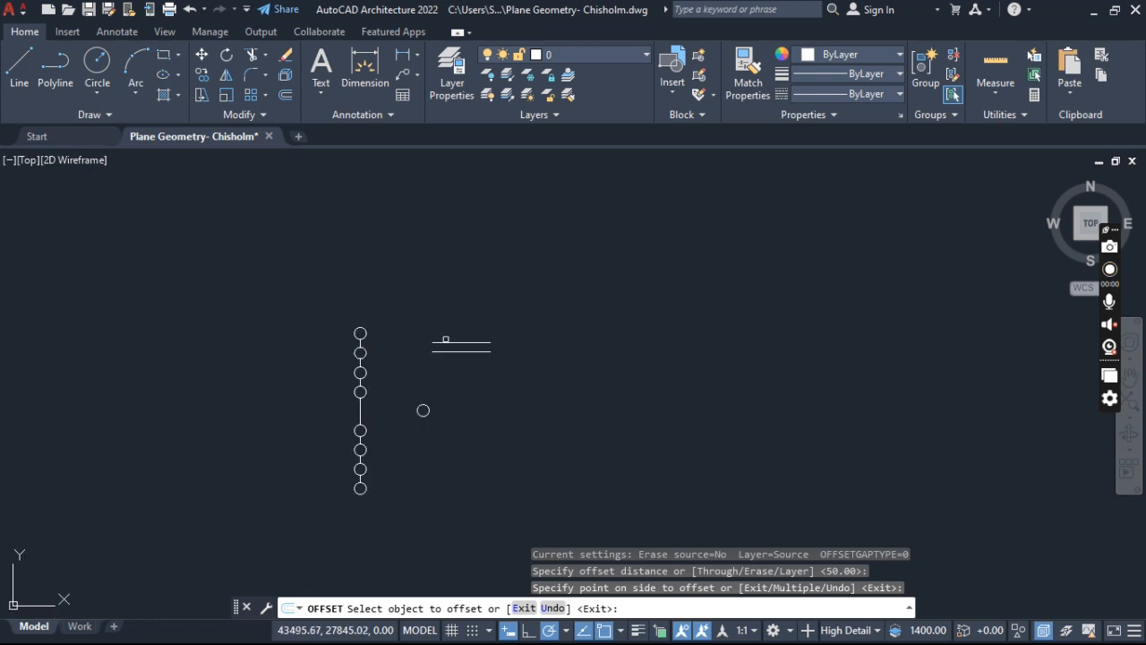
pyautogui.moveTo(359, 321); pyautogui.dragTo(406, 260, button='middle')
pyautogui.scroll(4, 504, 263)
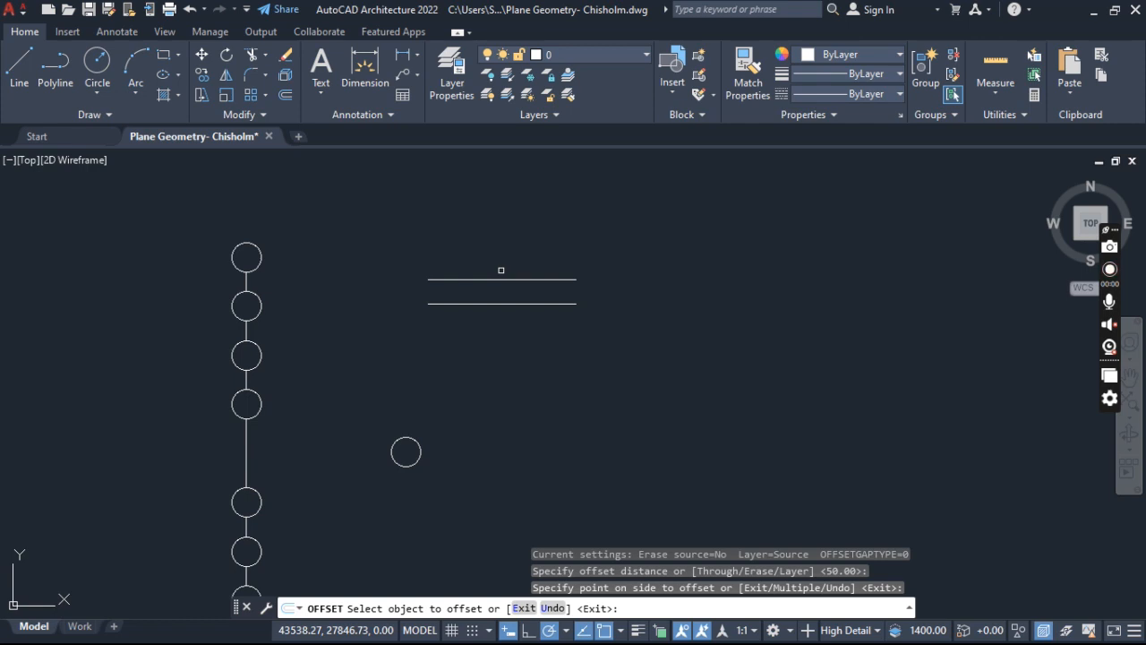
pyautogui.press('Escape')
pyautogui.press('Escape')
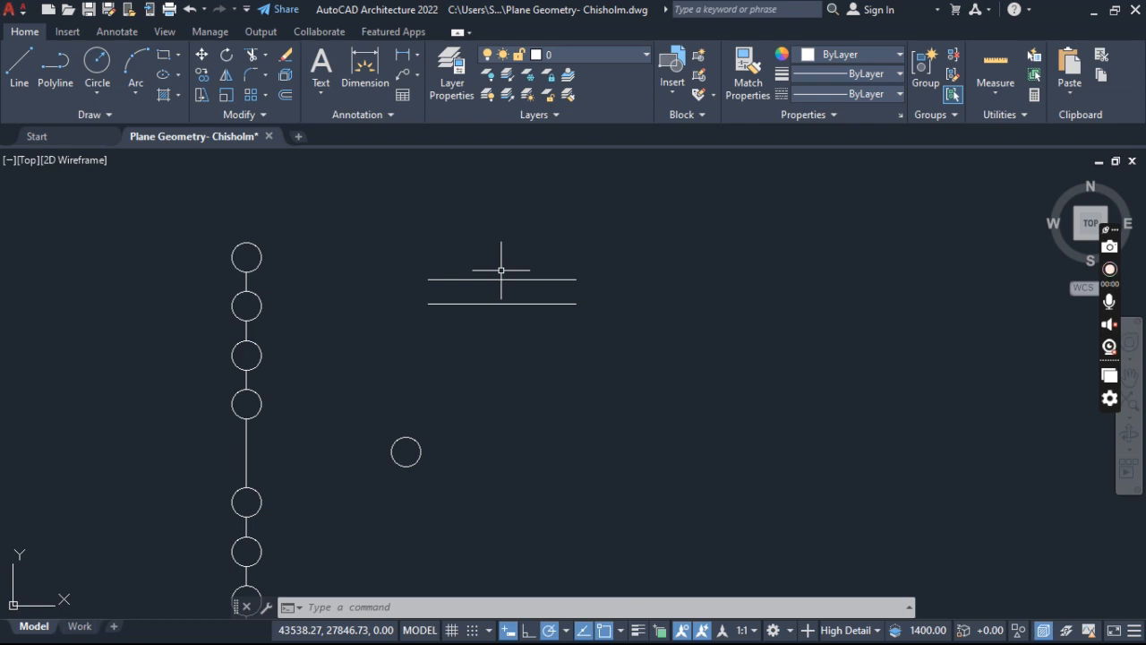
# - Load the ACA customization file from the Support folder with the MENU command
pyautogui.write('MENU')
pyautogui.press('Return')
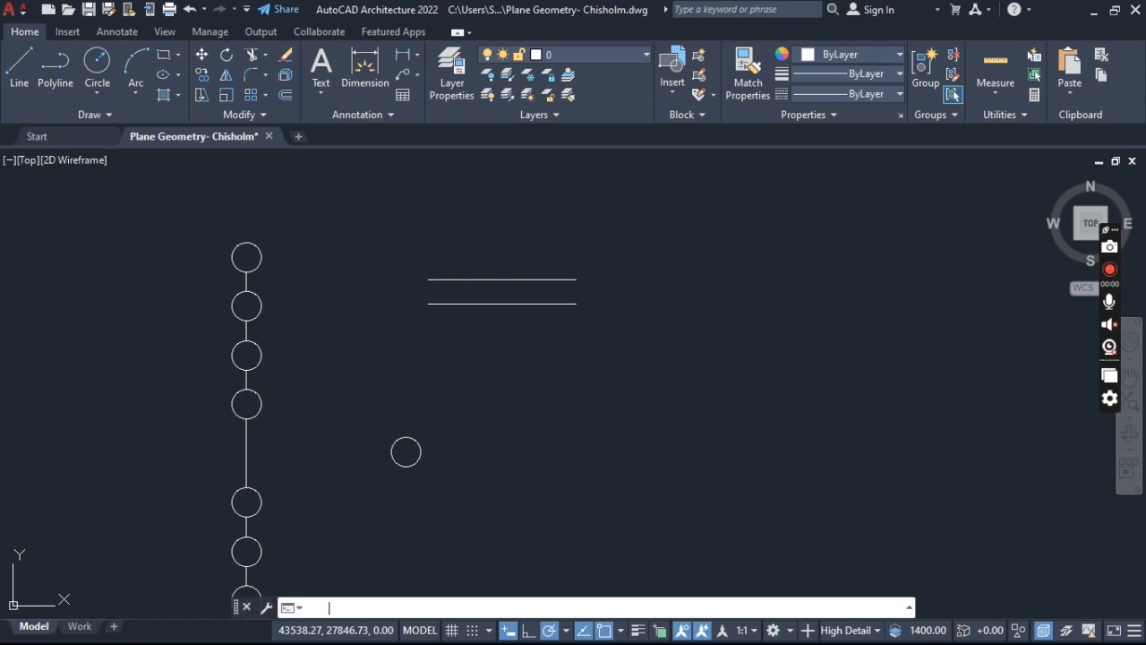
pyautogui.click(457, 397)
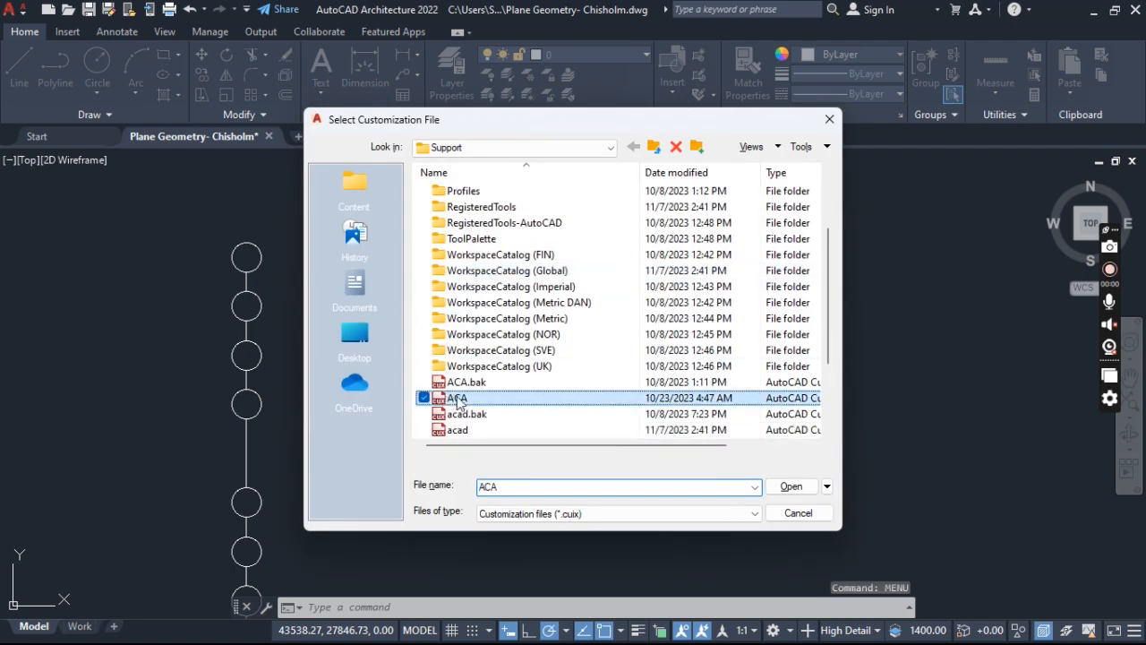
pyautogui.click(789, 488)
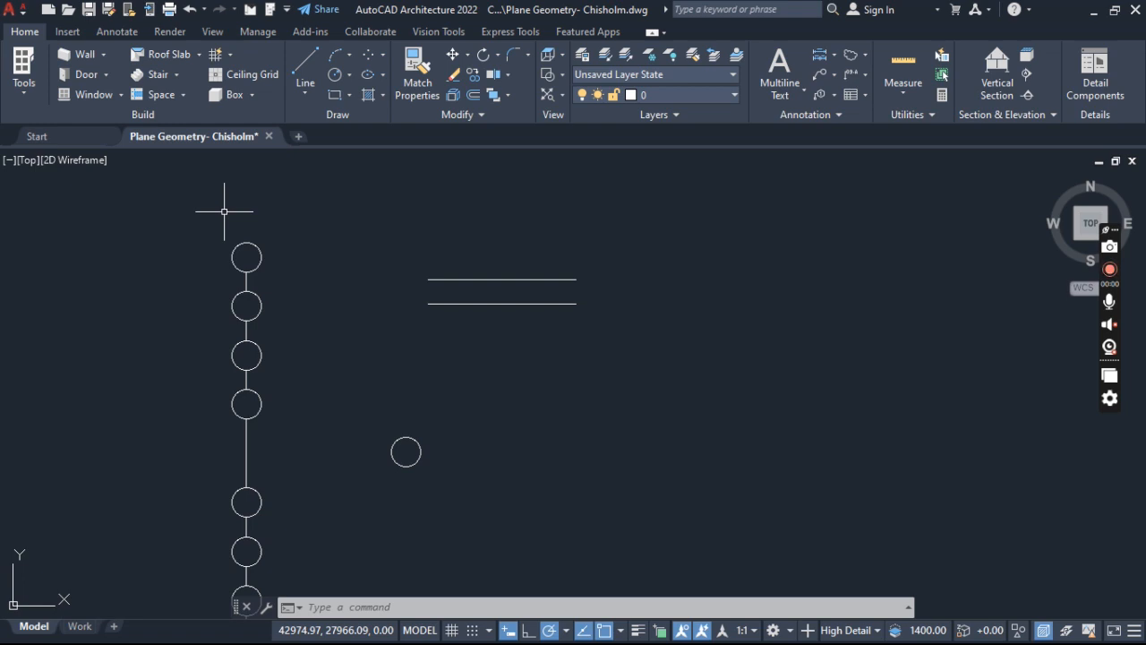
# - Load the acad customization file from the Support folder with the MENU command
pyautogui.write('MENU')
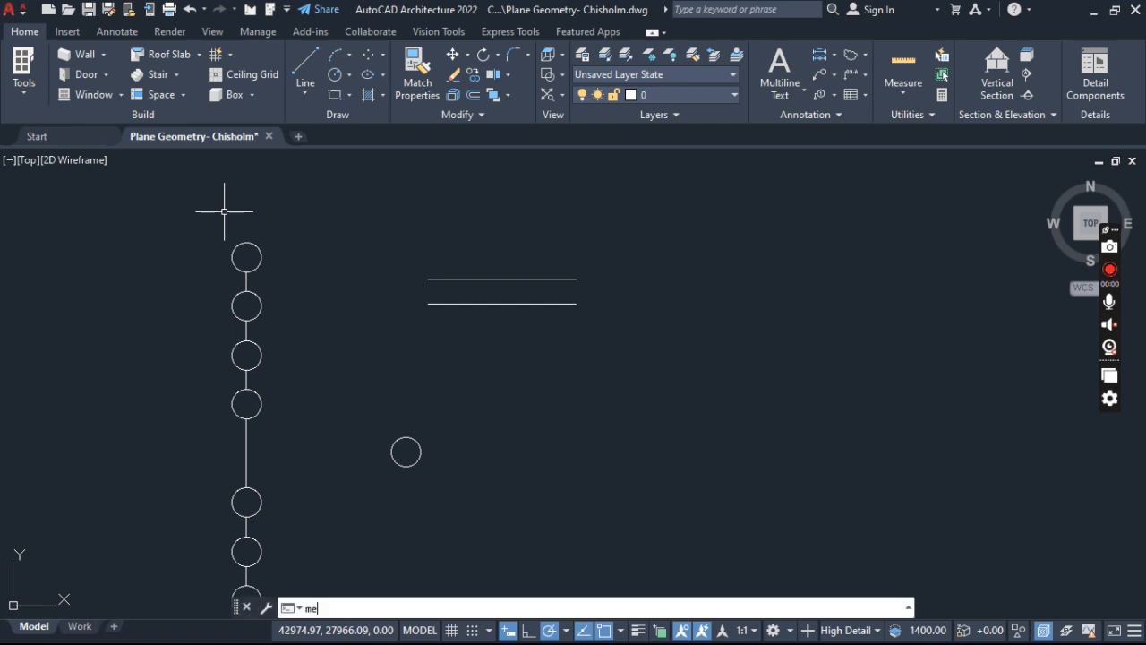
pyautogui.press('Return')
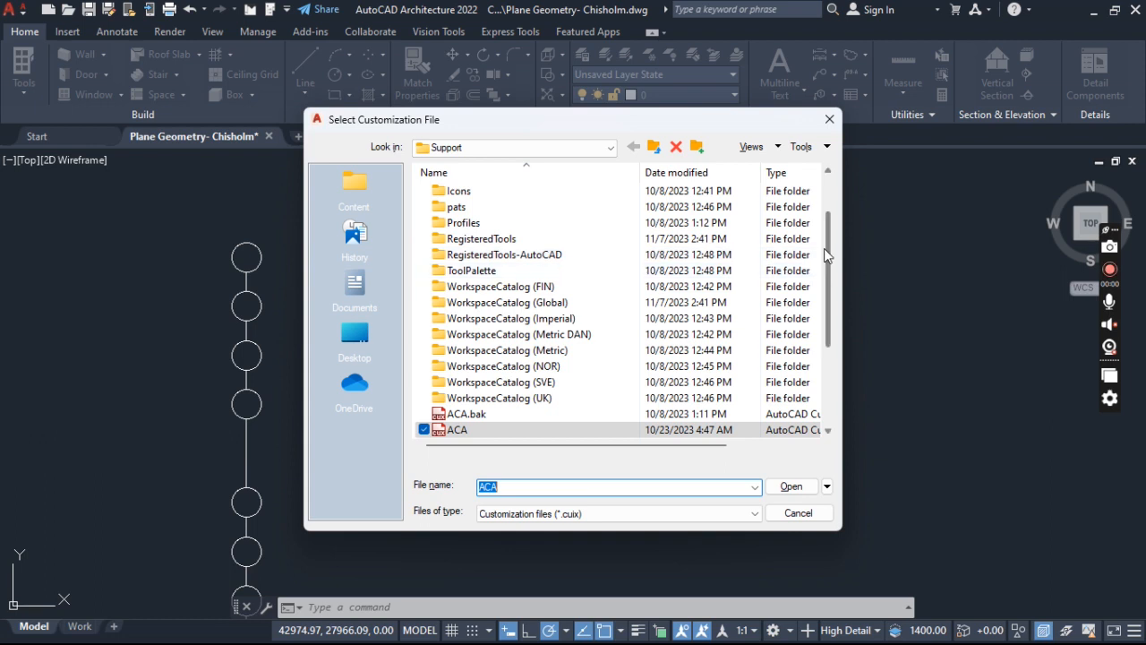
pyautogui.moveTo(826, 239); pyautogui.dragTo(842, 326)
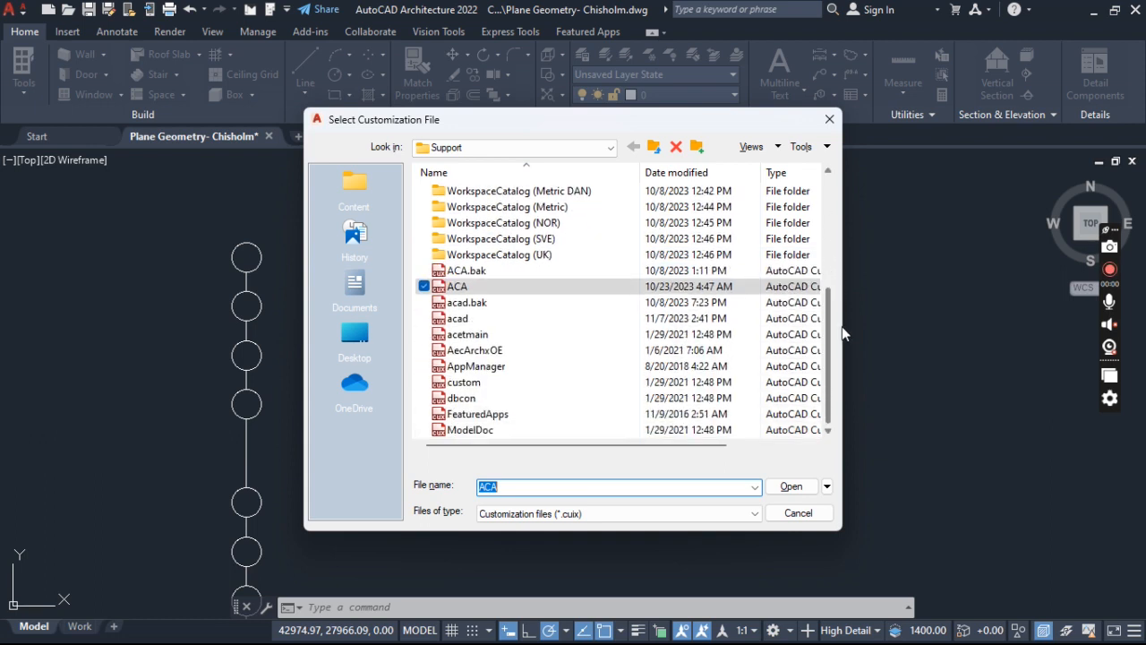
pyautogui.click(460, 319)
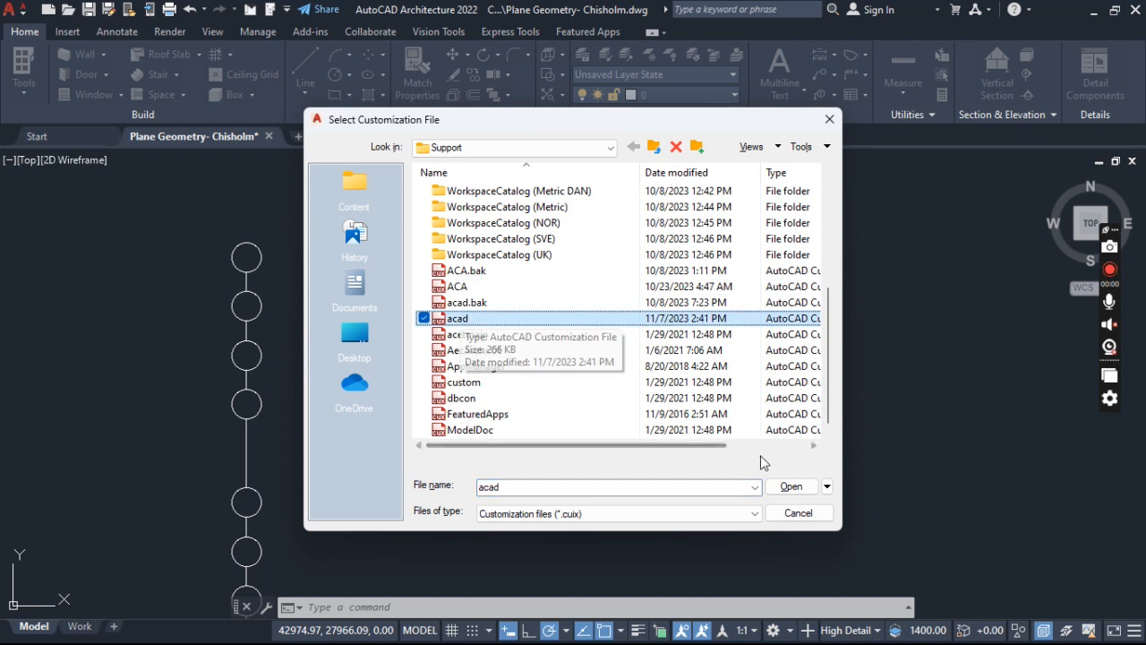
pyautogui.click(791, 488)
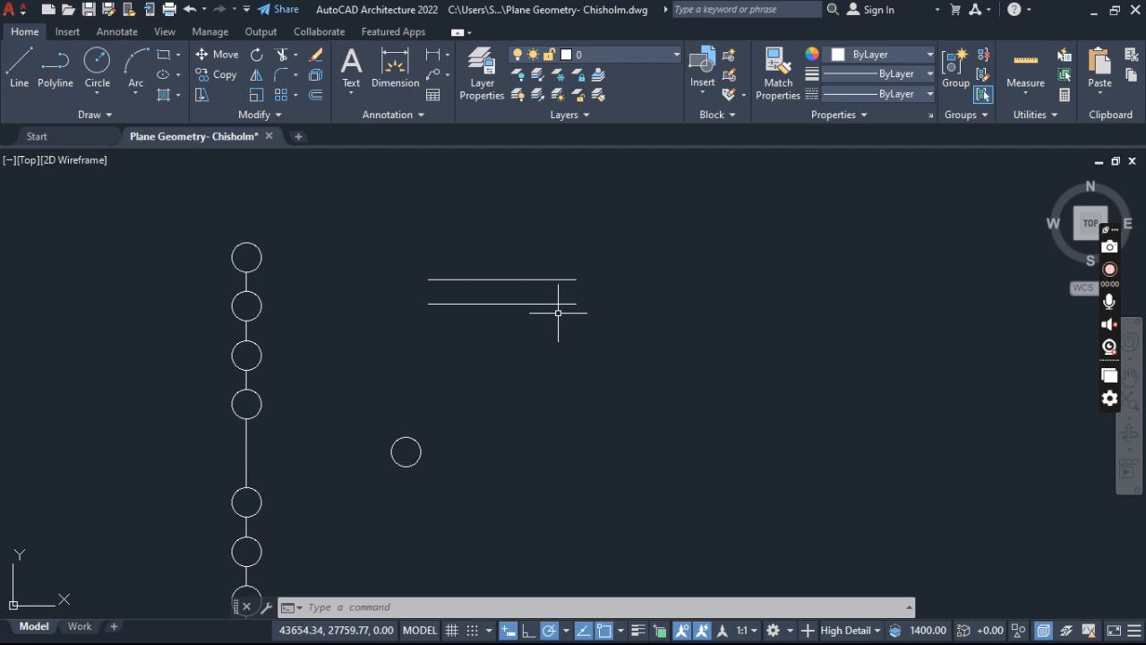
# - Switch to the ACA customization file again with MENU and show its Home tools
pyautogui.write('m')
pyautogui.press('BackSpace')
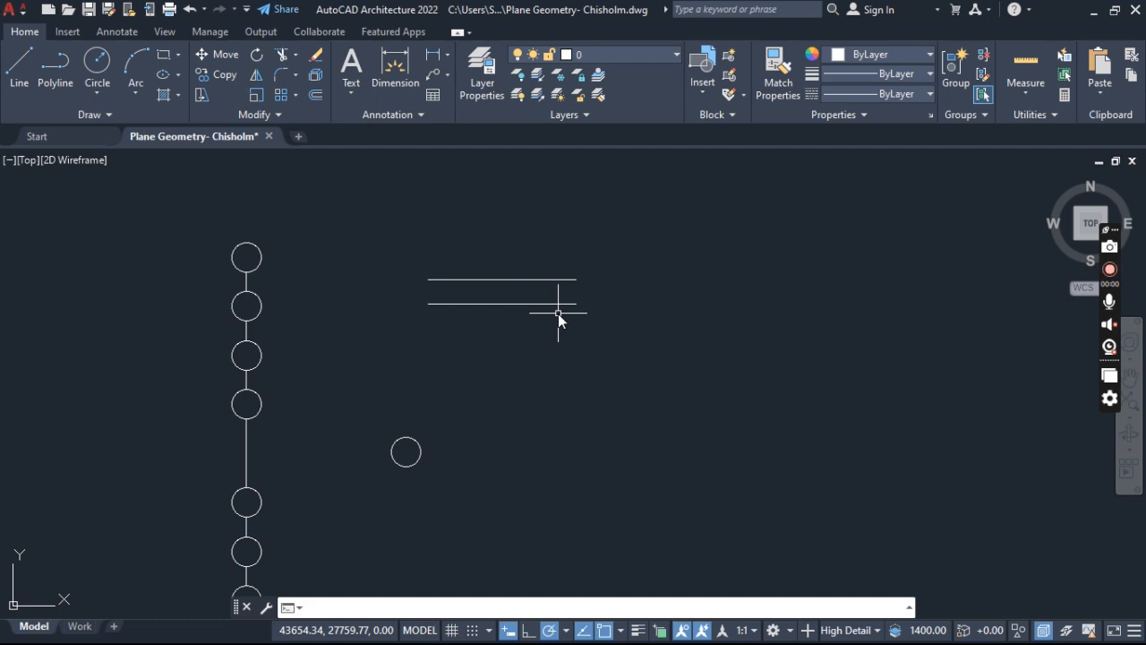
pyautogui.write('MENU')
pyautogui.press('Return')
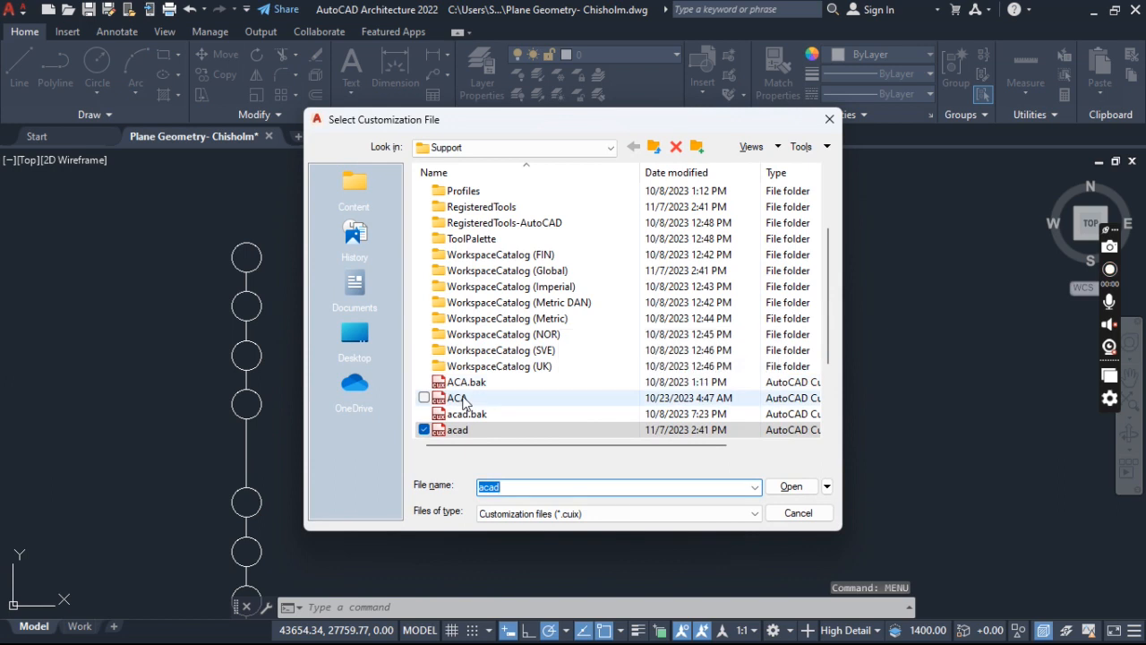
pyautogui.click(458, 397)
pyautogui.click(783, 492)
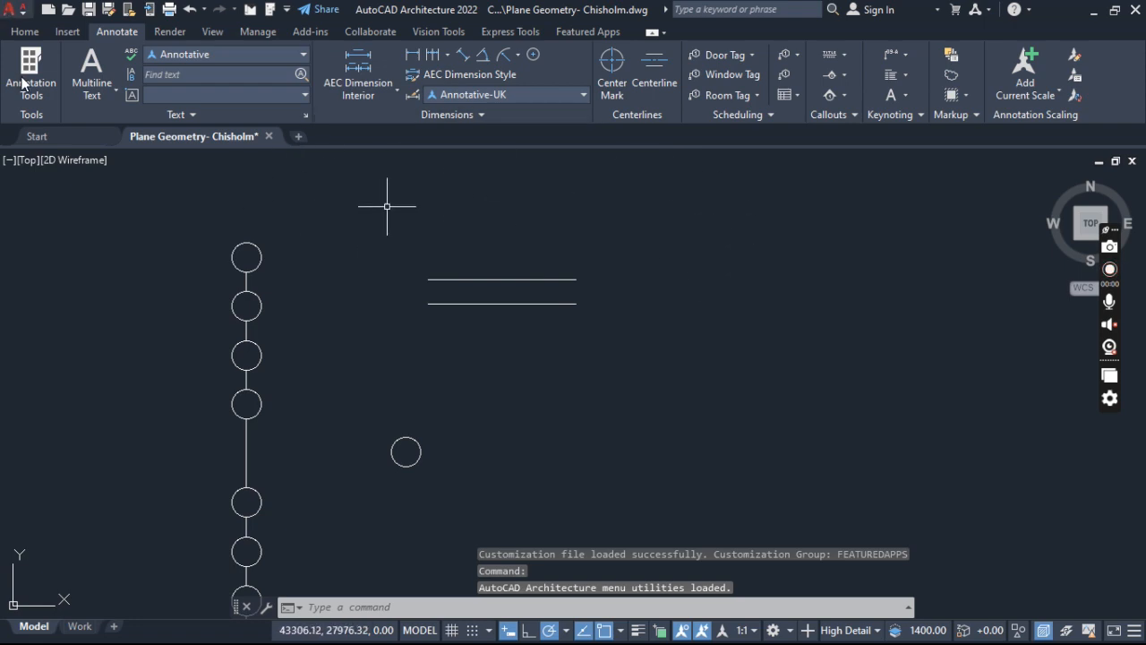
pyautogui.click(24, 34)
# - Switch back to the acad customization file in the Support folder with the MENU command
pyautogui.write('menu')
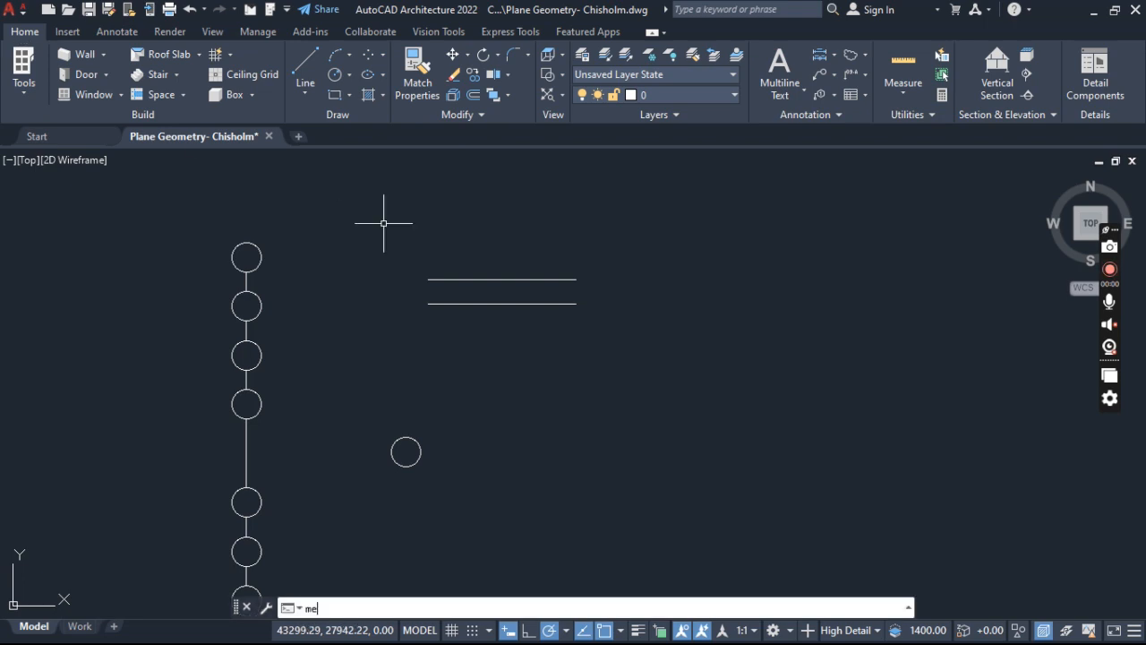
pyautogui.press('Return')
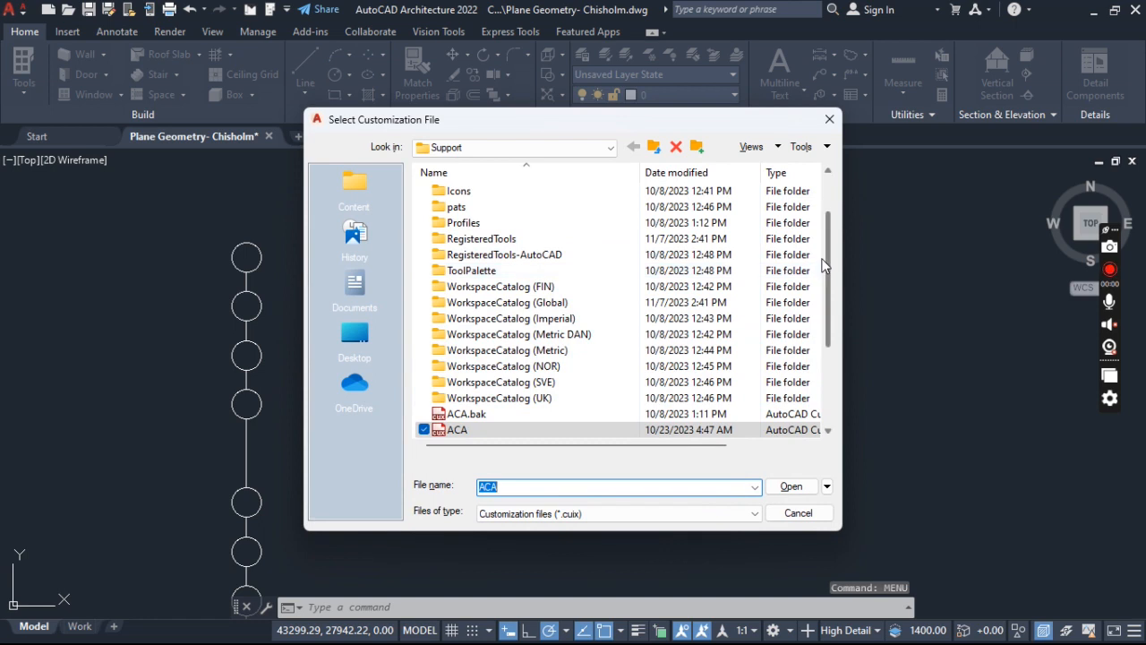
pyautogui.moveTo(826, 256); pyautogui.dragTo(827, 297)
pyautogui.click(462, 382)
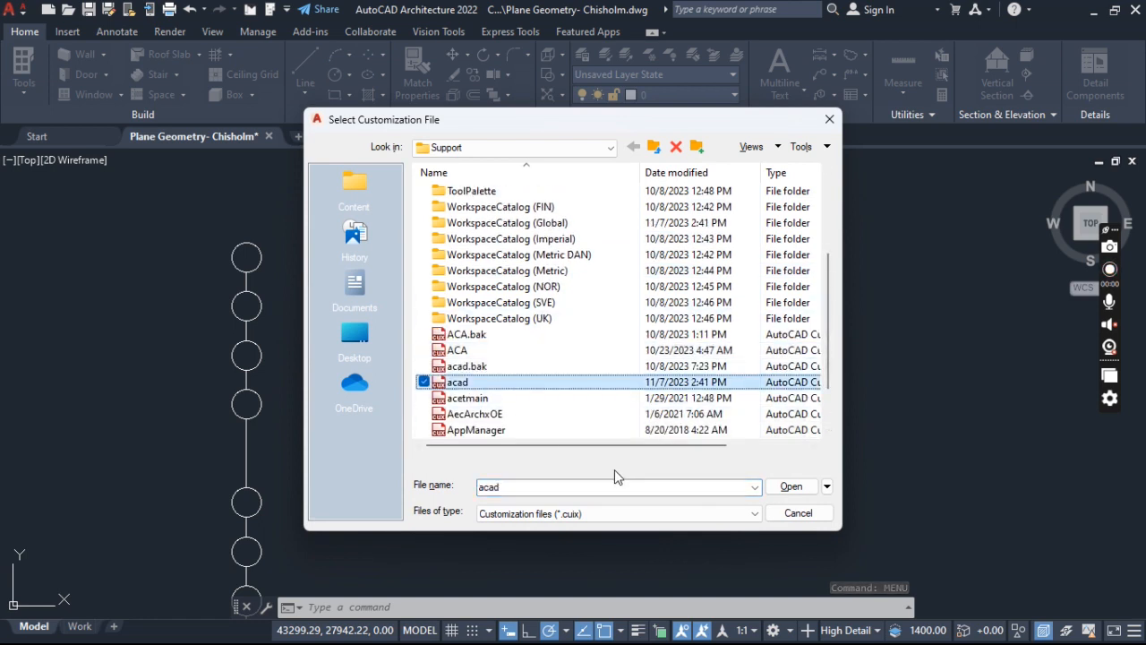
pyautogui.click(791, 486)
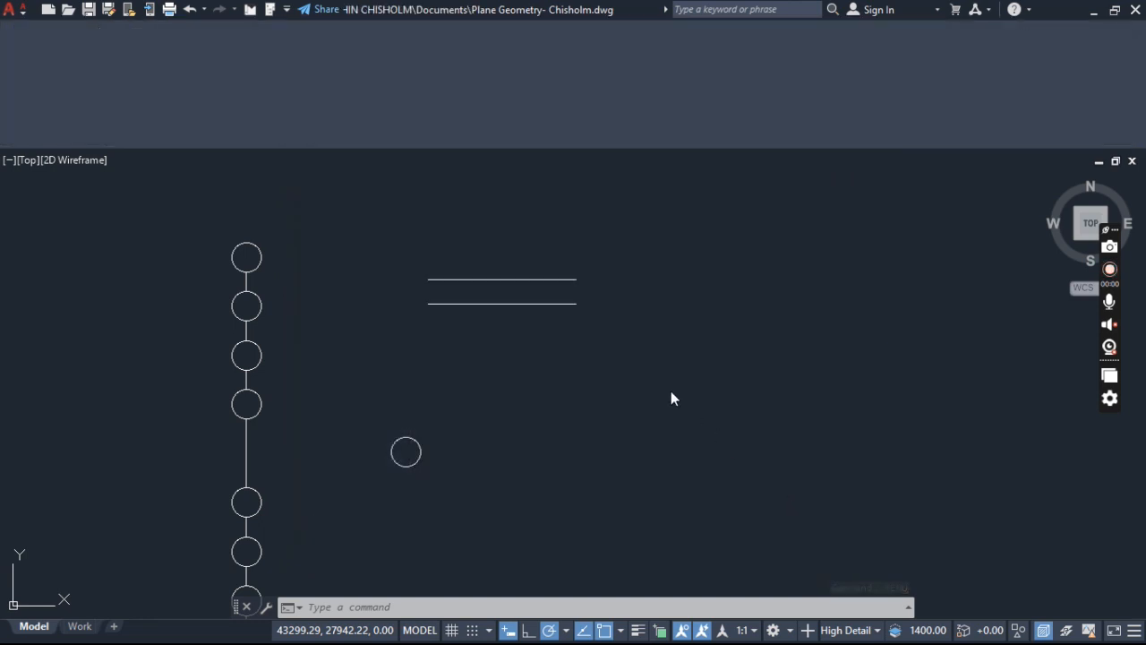